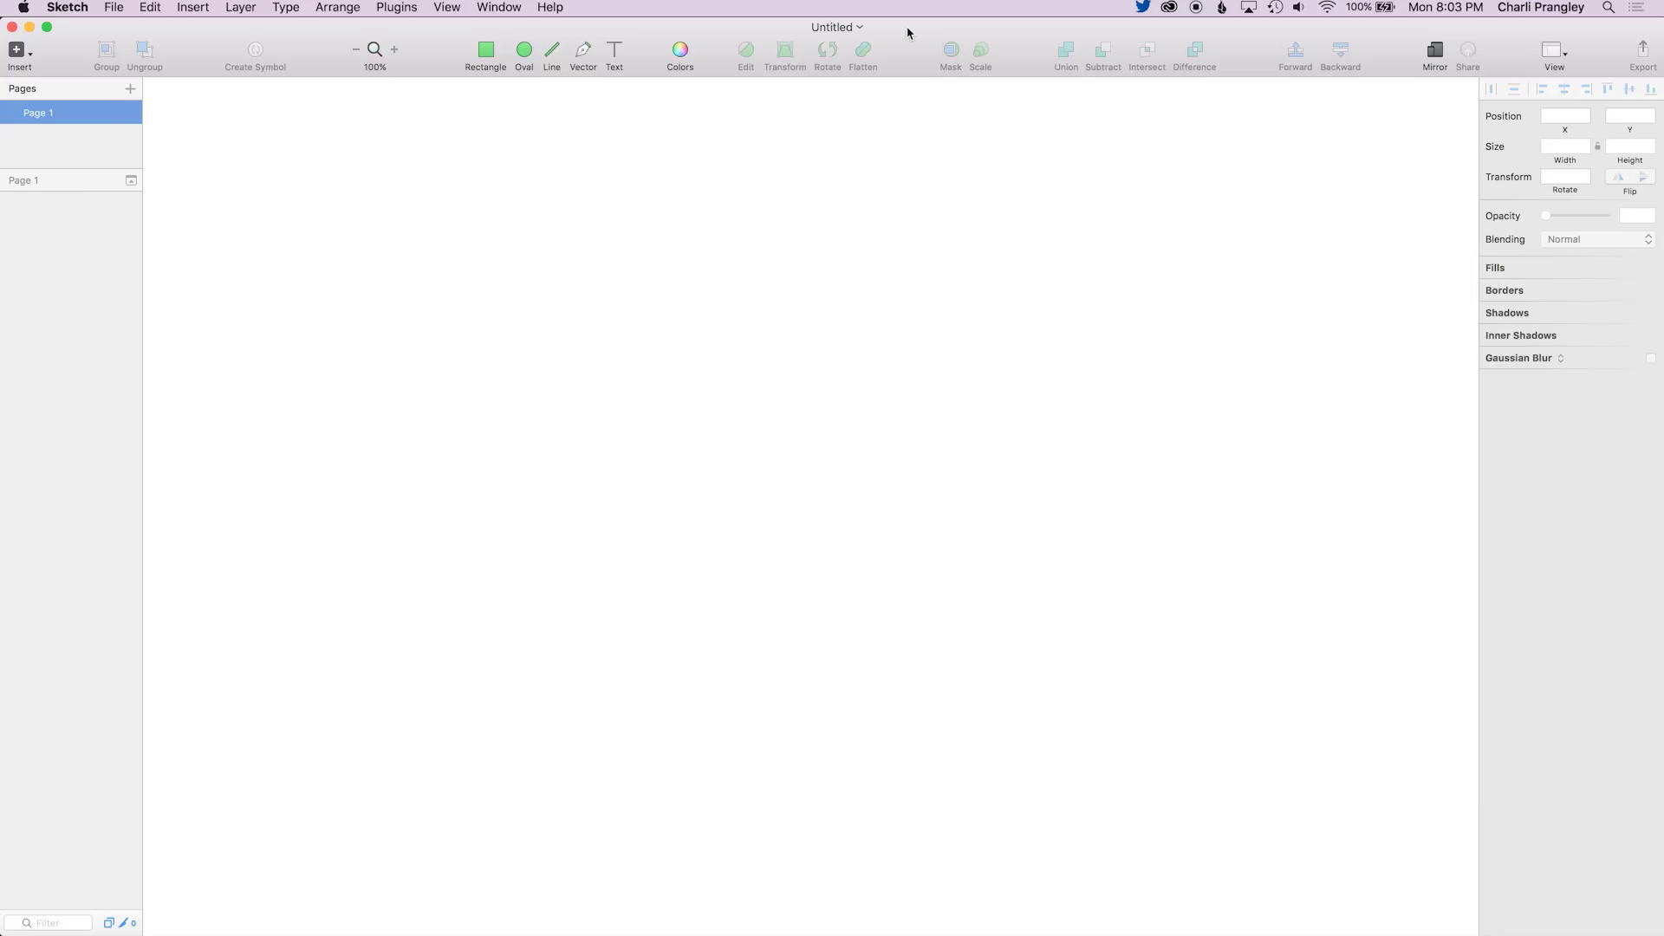
Open the toolbar customization panel, try moving a toolbar item, and close the panel
{"action": "right_click", "coordinate": [908, 33]}
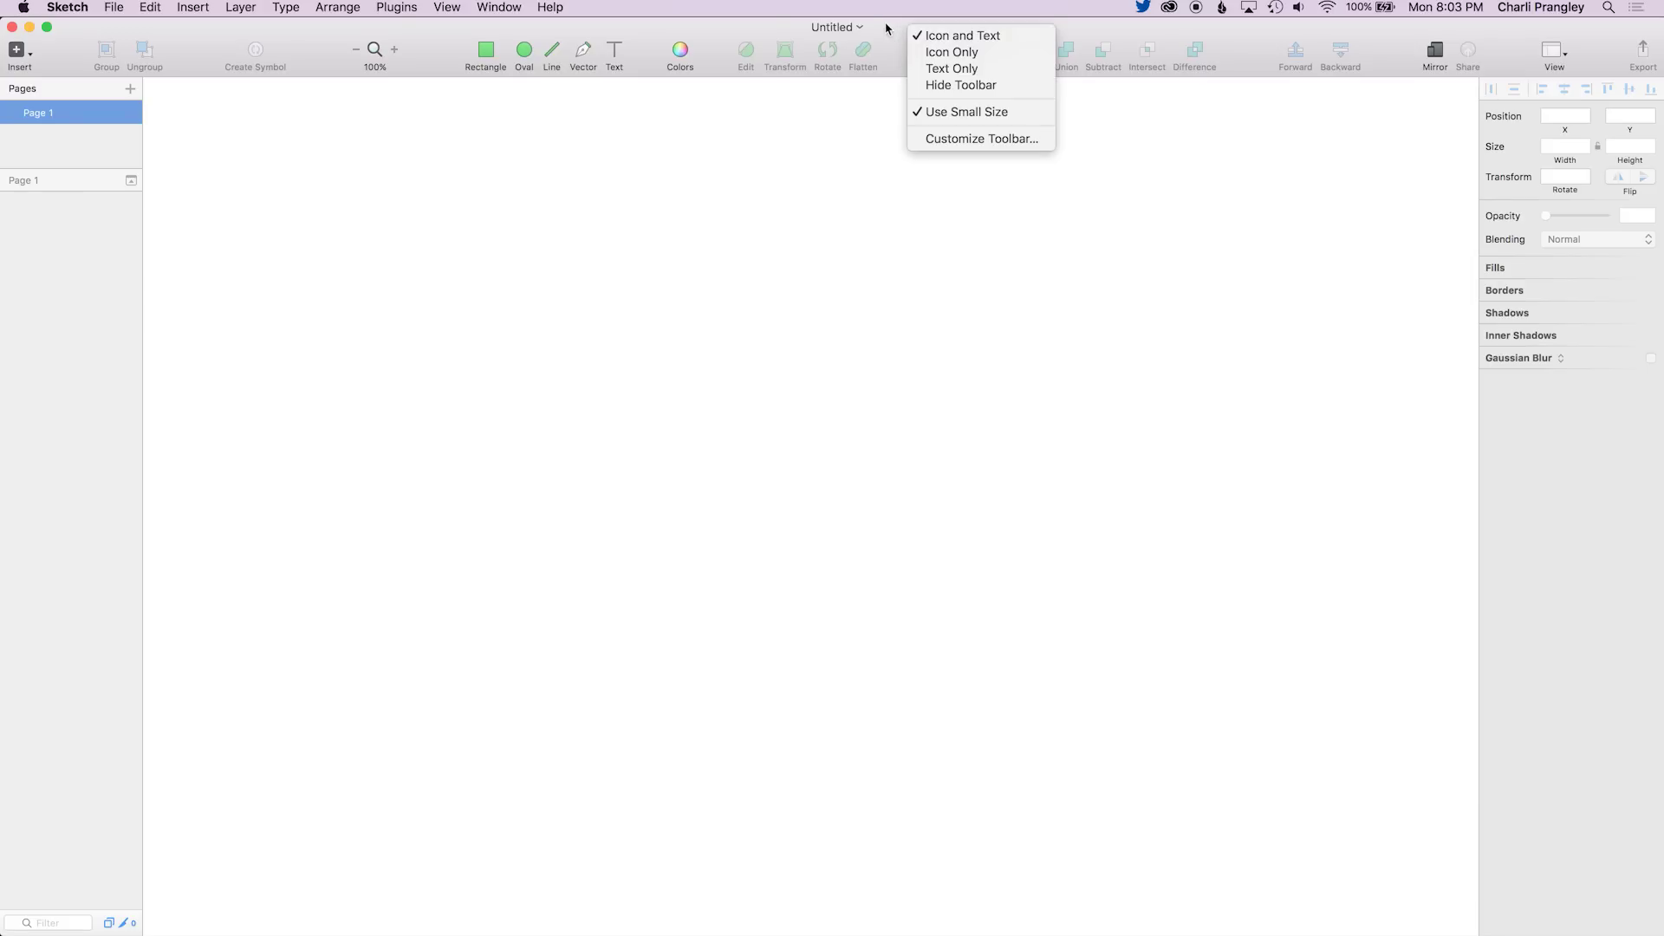
{"action": "left_click", "coordinate": [940, 137]}
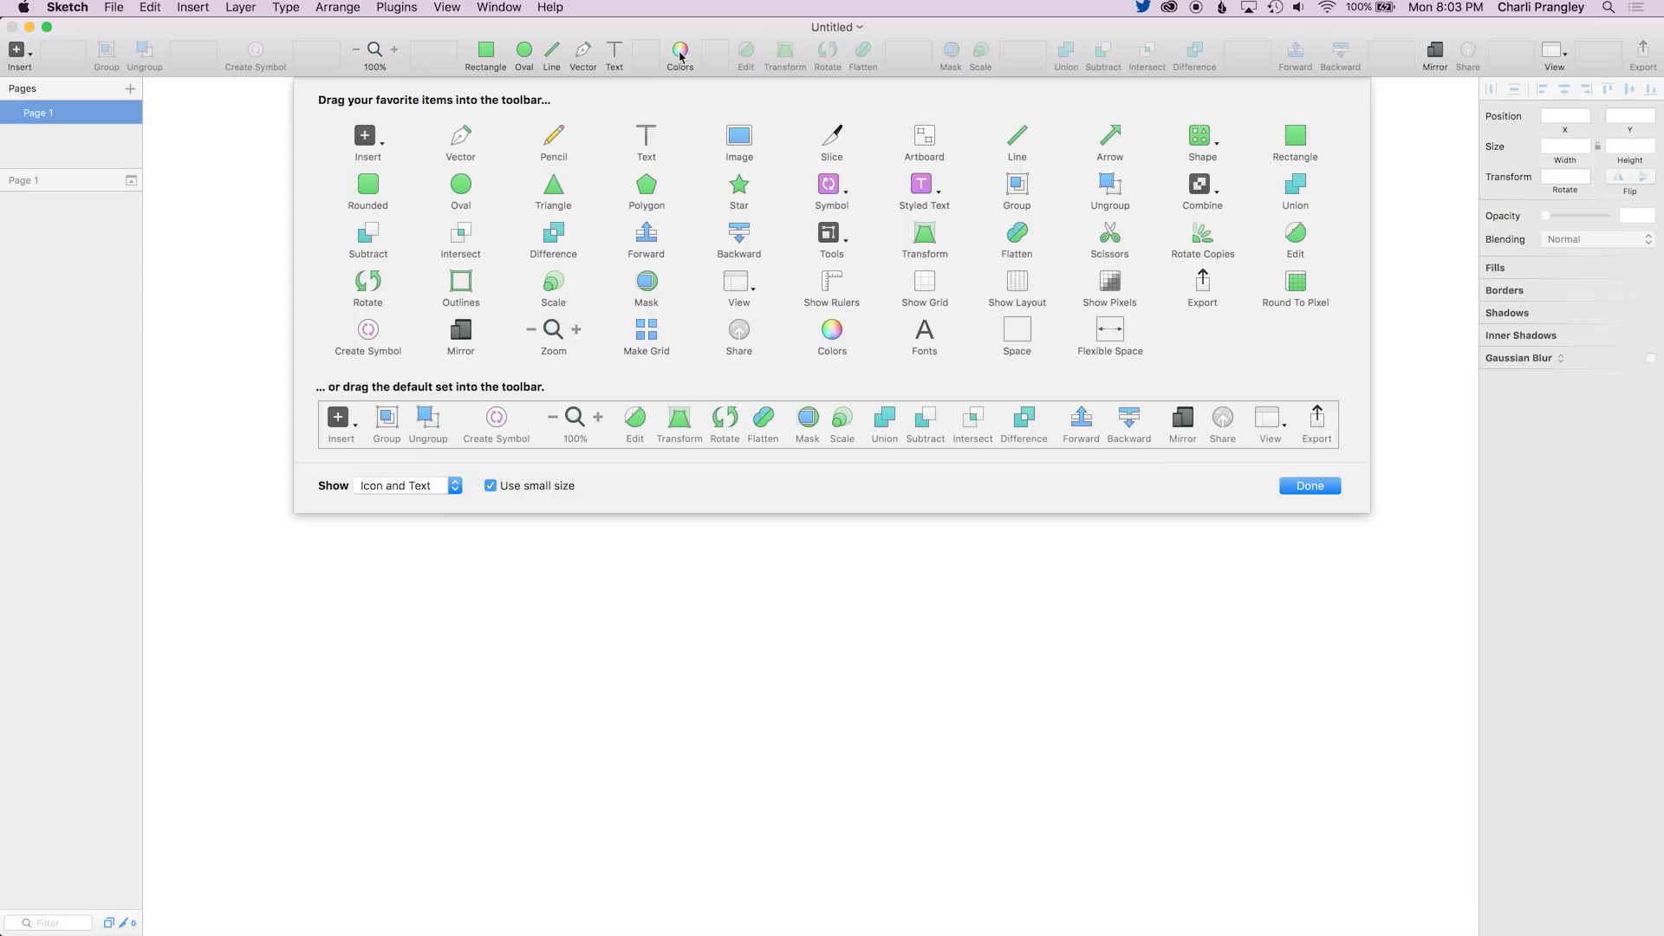
{"action": "mouse_move", "coordinate": [679, 56]}
{"action": "left_mouse_down"}
{"action": "mouse_move", "coordinate": [736, 62]}
{"action": "mouse_move", "coordinate": [679, 56]}
{"action": "left_mouse_up"}
{"action": "left_click", "coordinate": [1318, 486]}
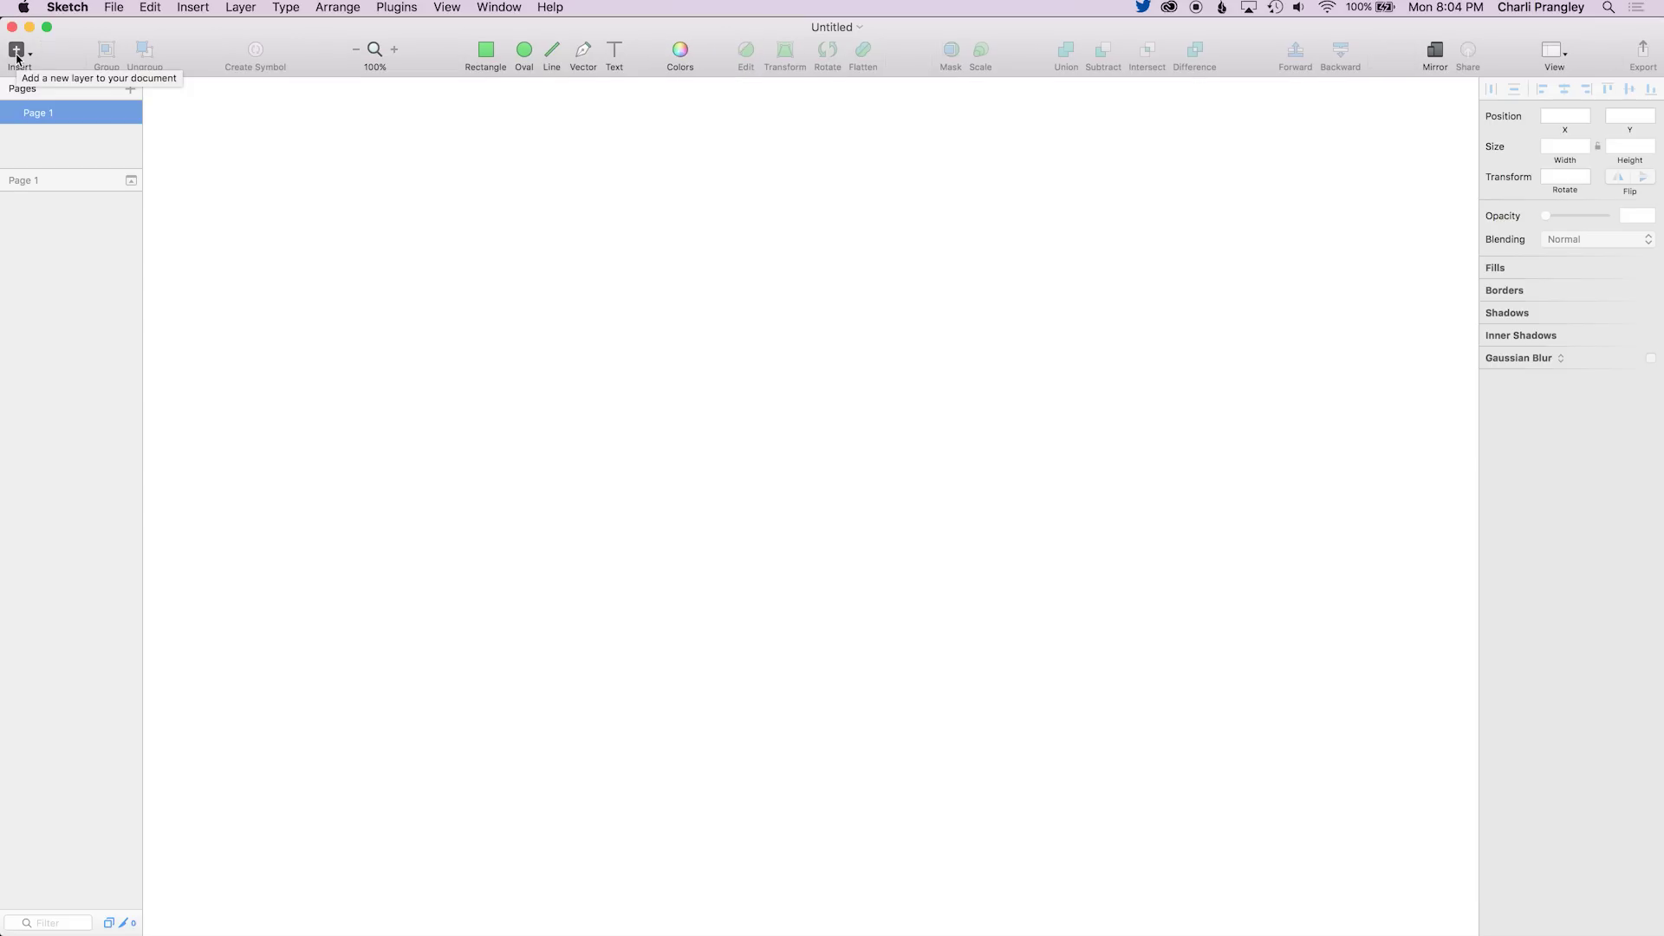
Add a 1024×1024 Desktop artboard and show its layout grid, opening Layout Settings
{"action": "left_click", "coordinate": [16, 56]}
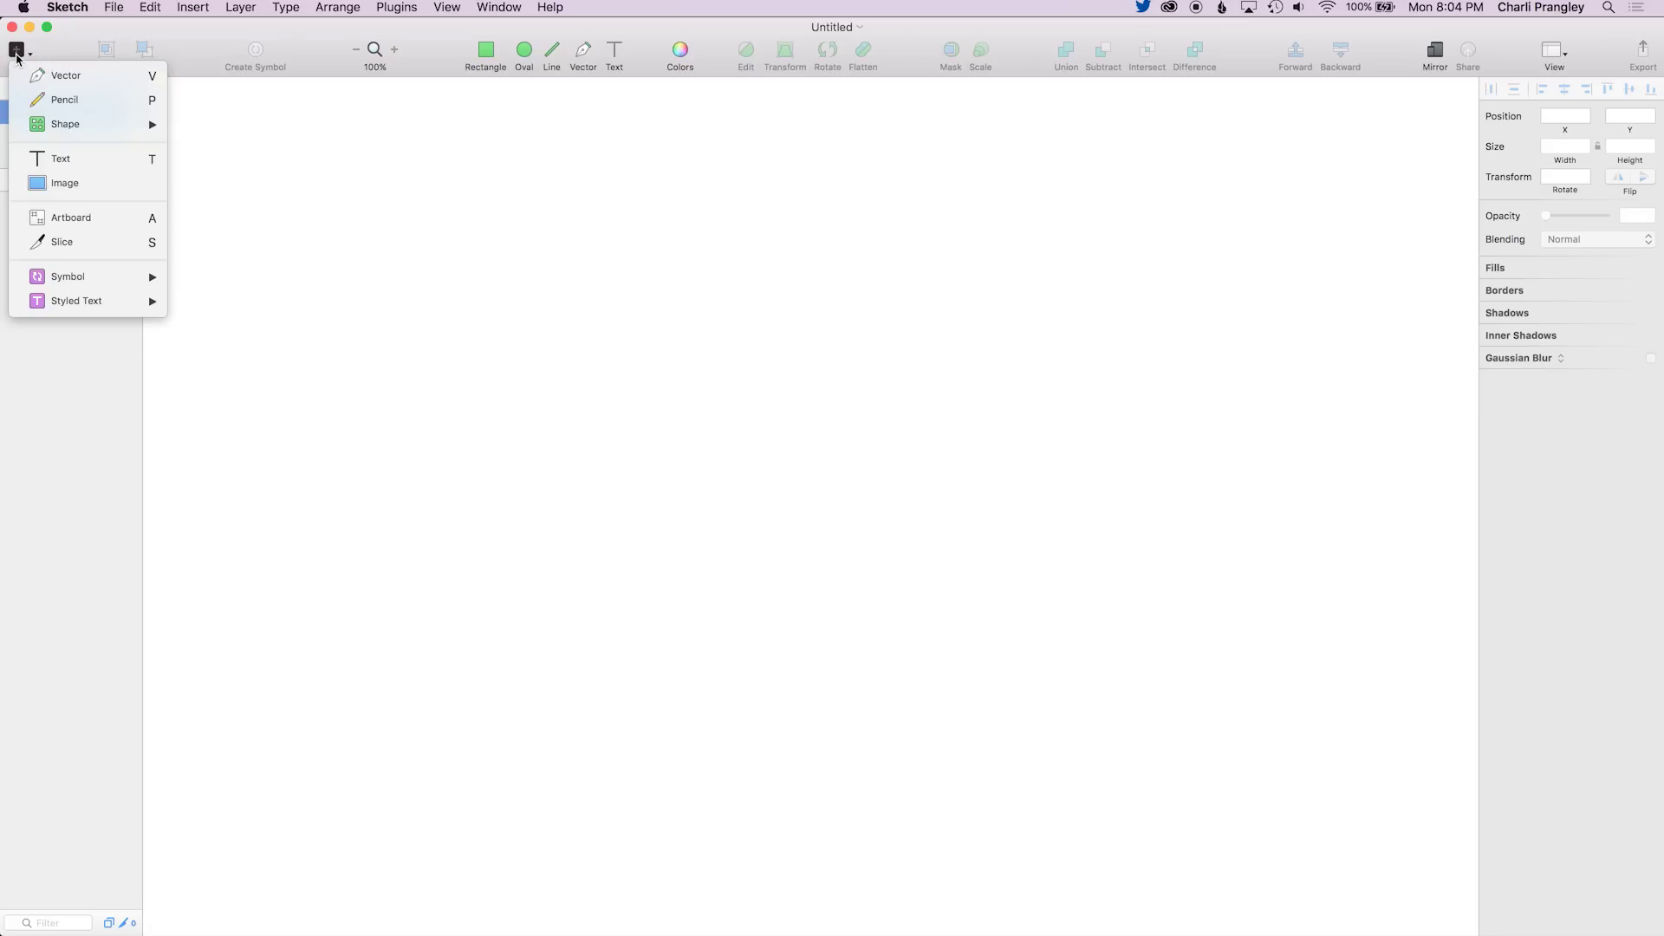
{"action": "left_click", "coordinate": [93, 231]}
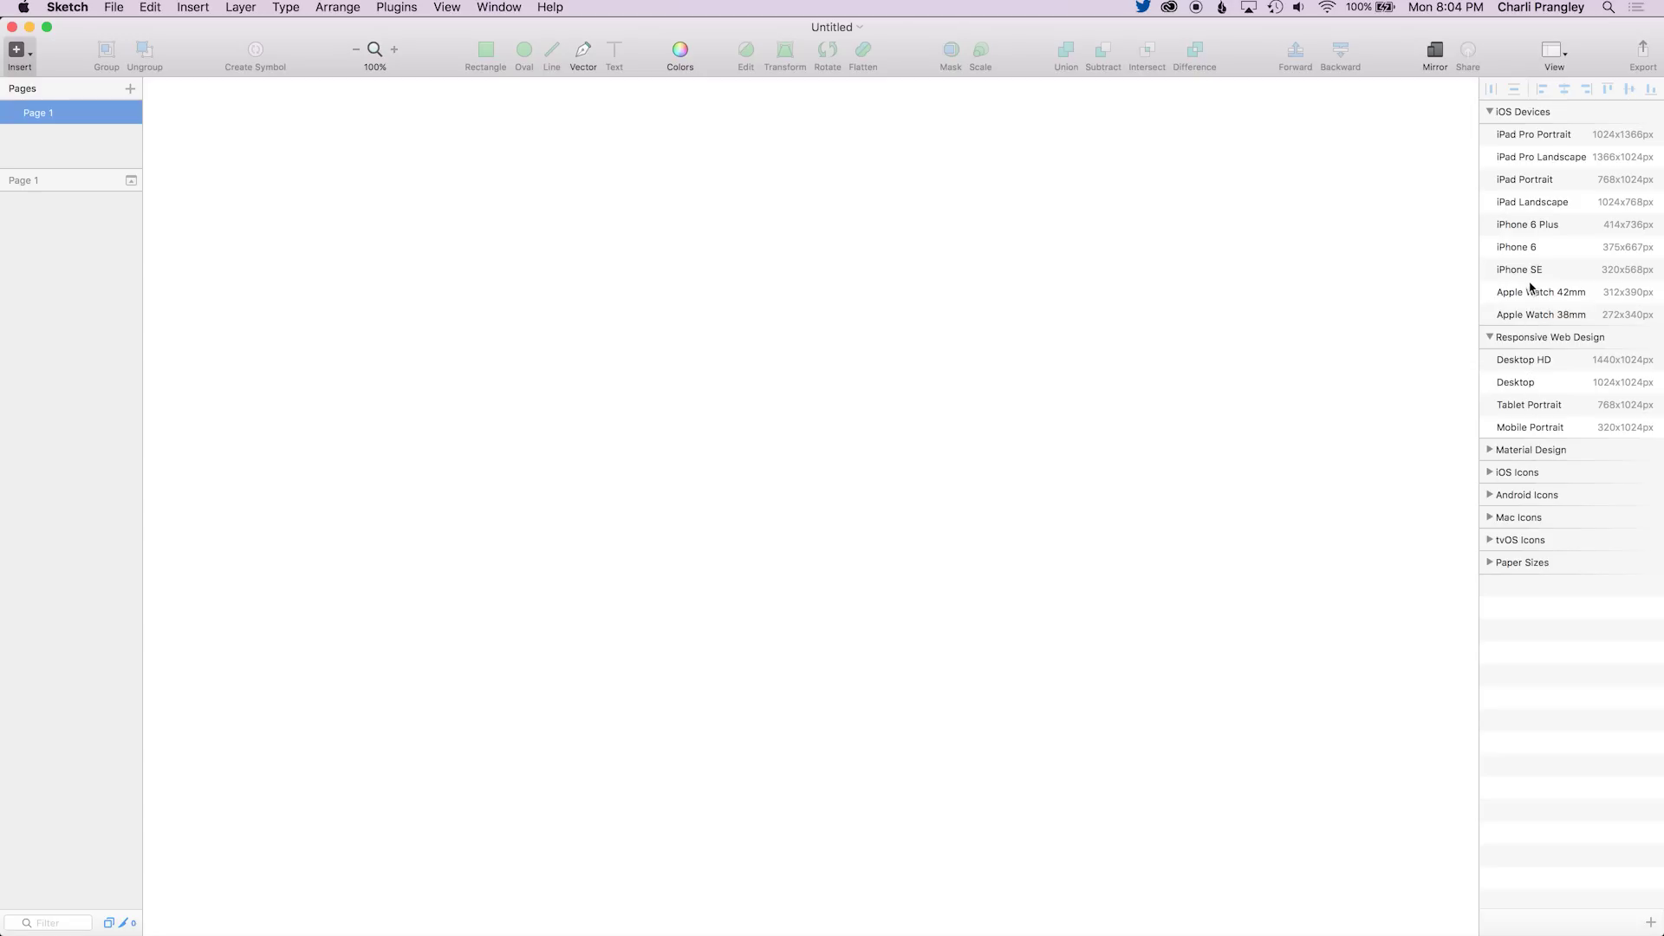
{"action": "left_click", "coordinate": [1518, 382]}
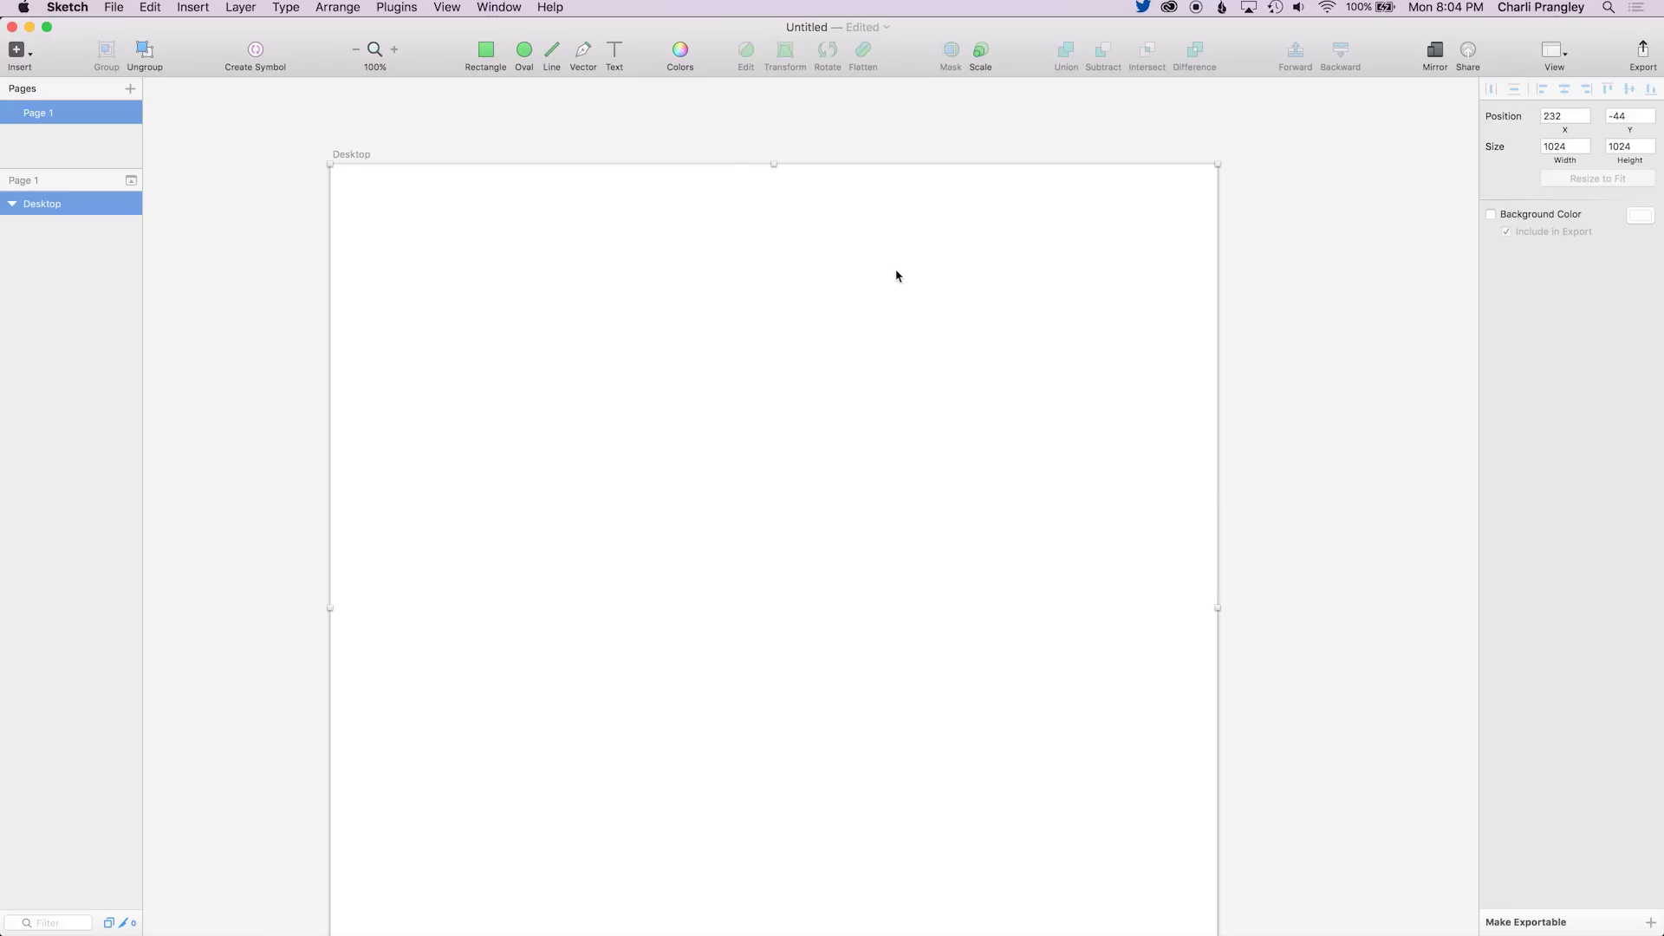
{"action": "key", "text": "ctrl+l"}
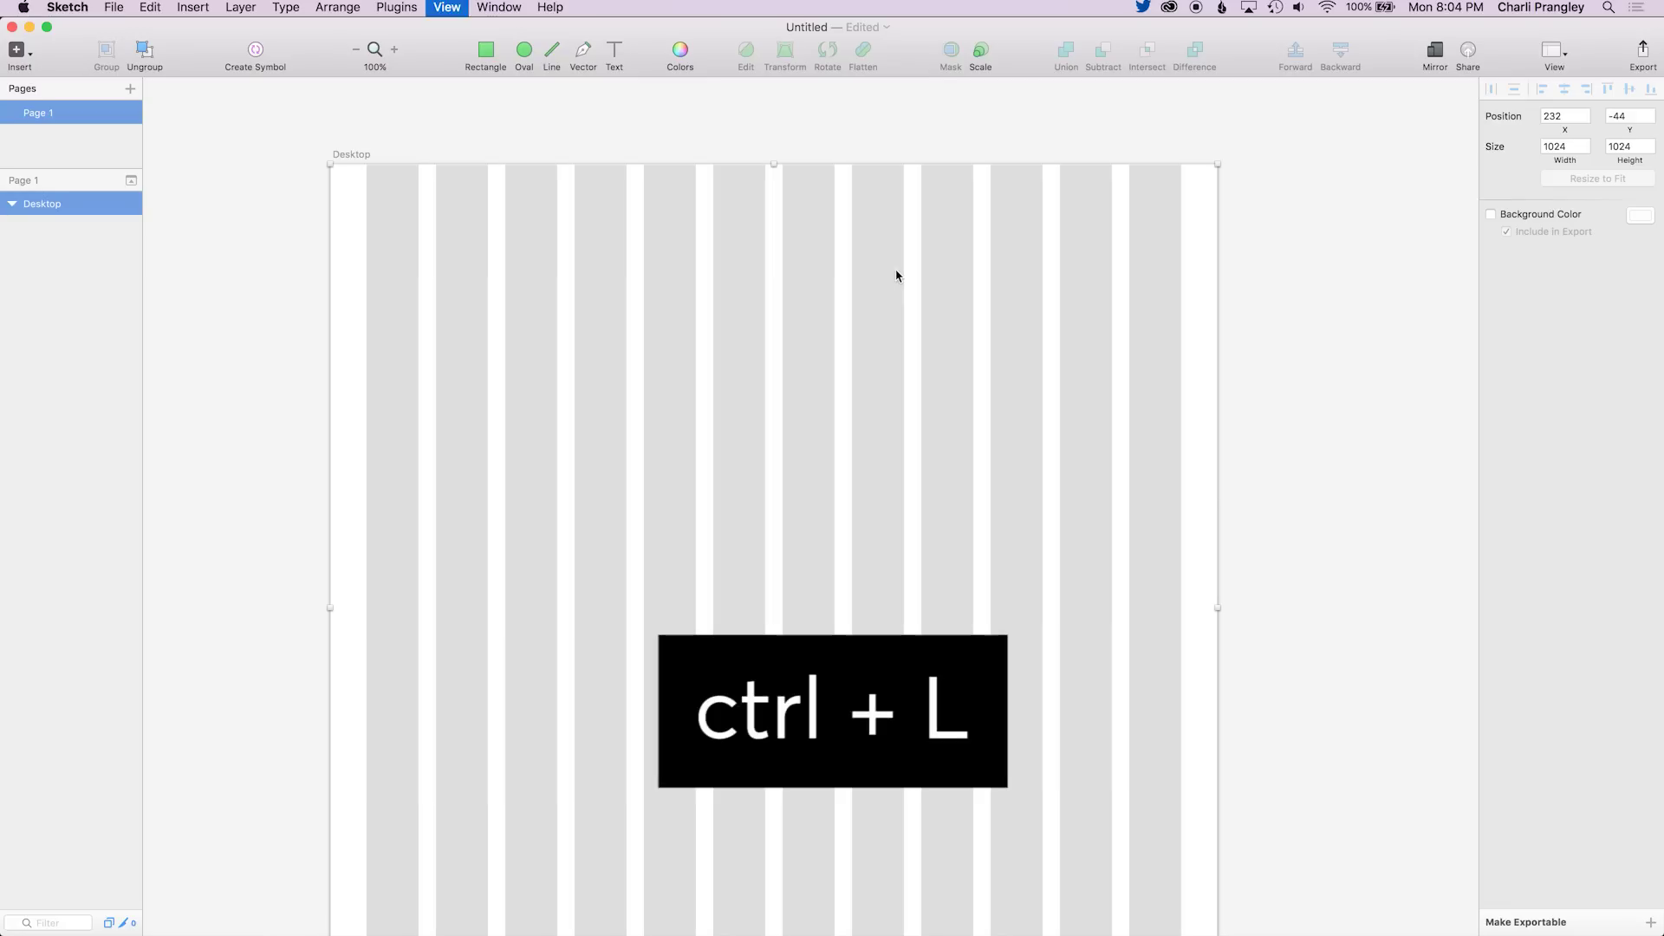
{"action": "left_click", "coordinate": [1550, 54]}
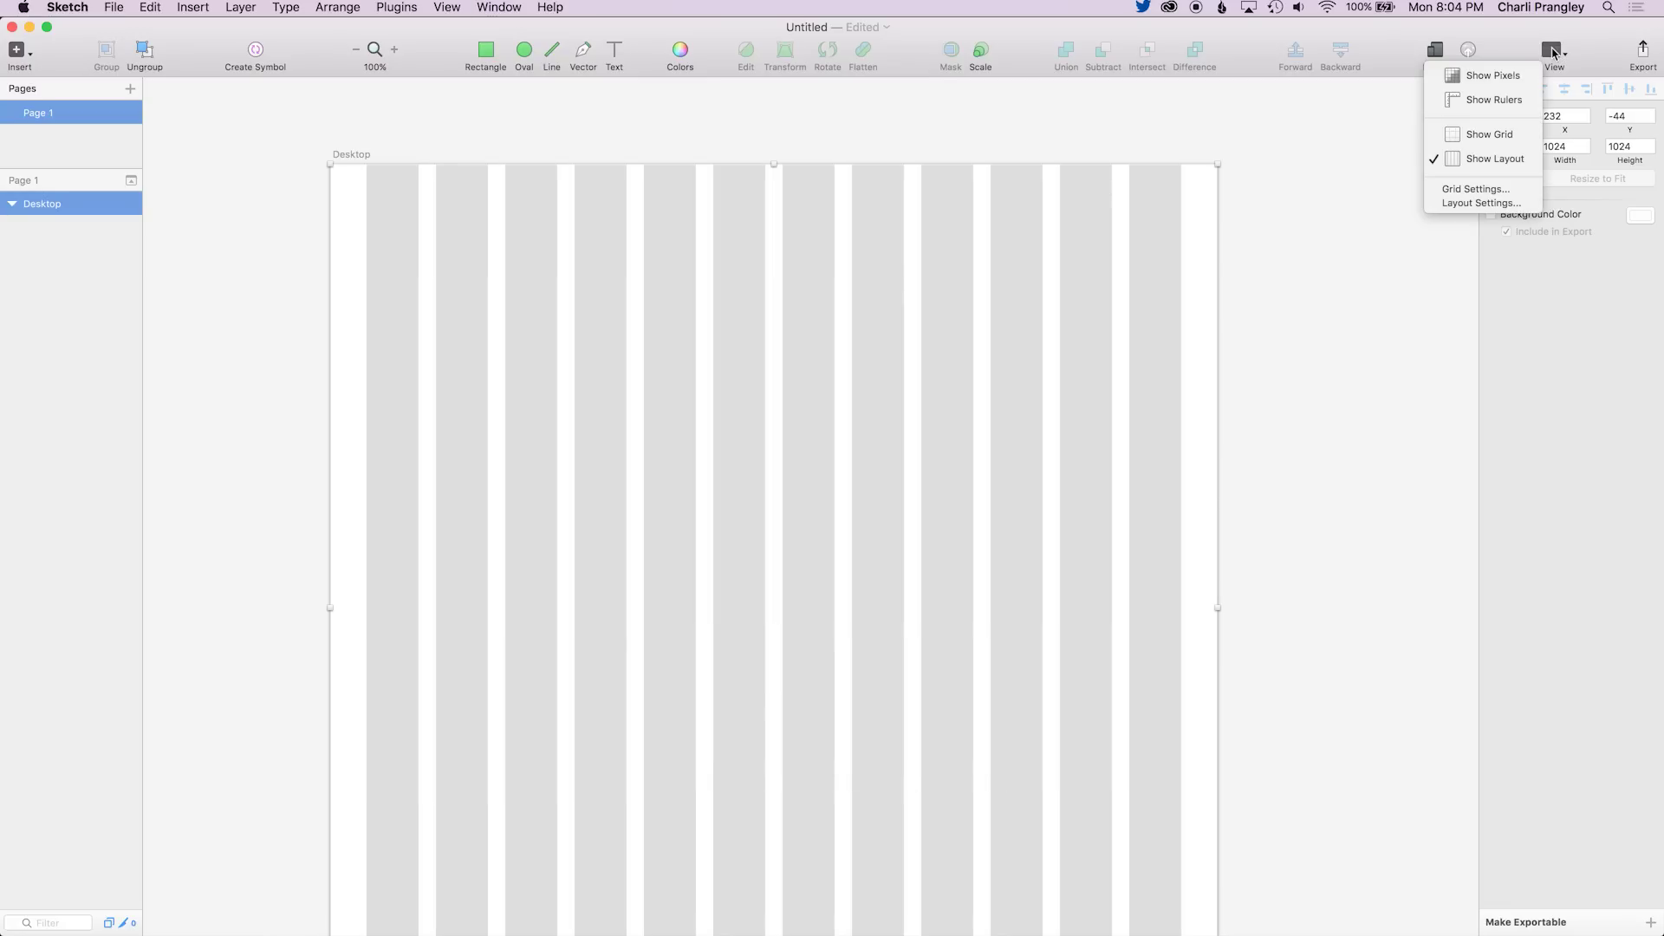
{"action": "left_click", "coordinate": [1470, 203]}
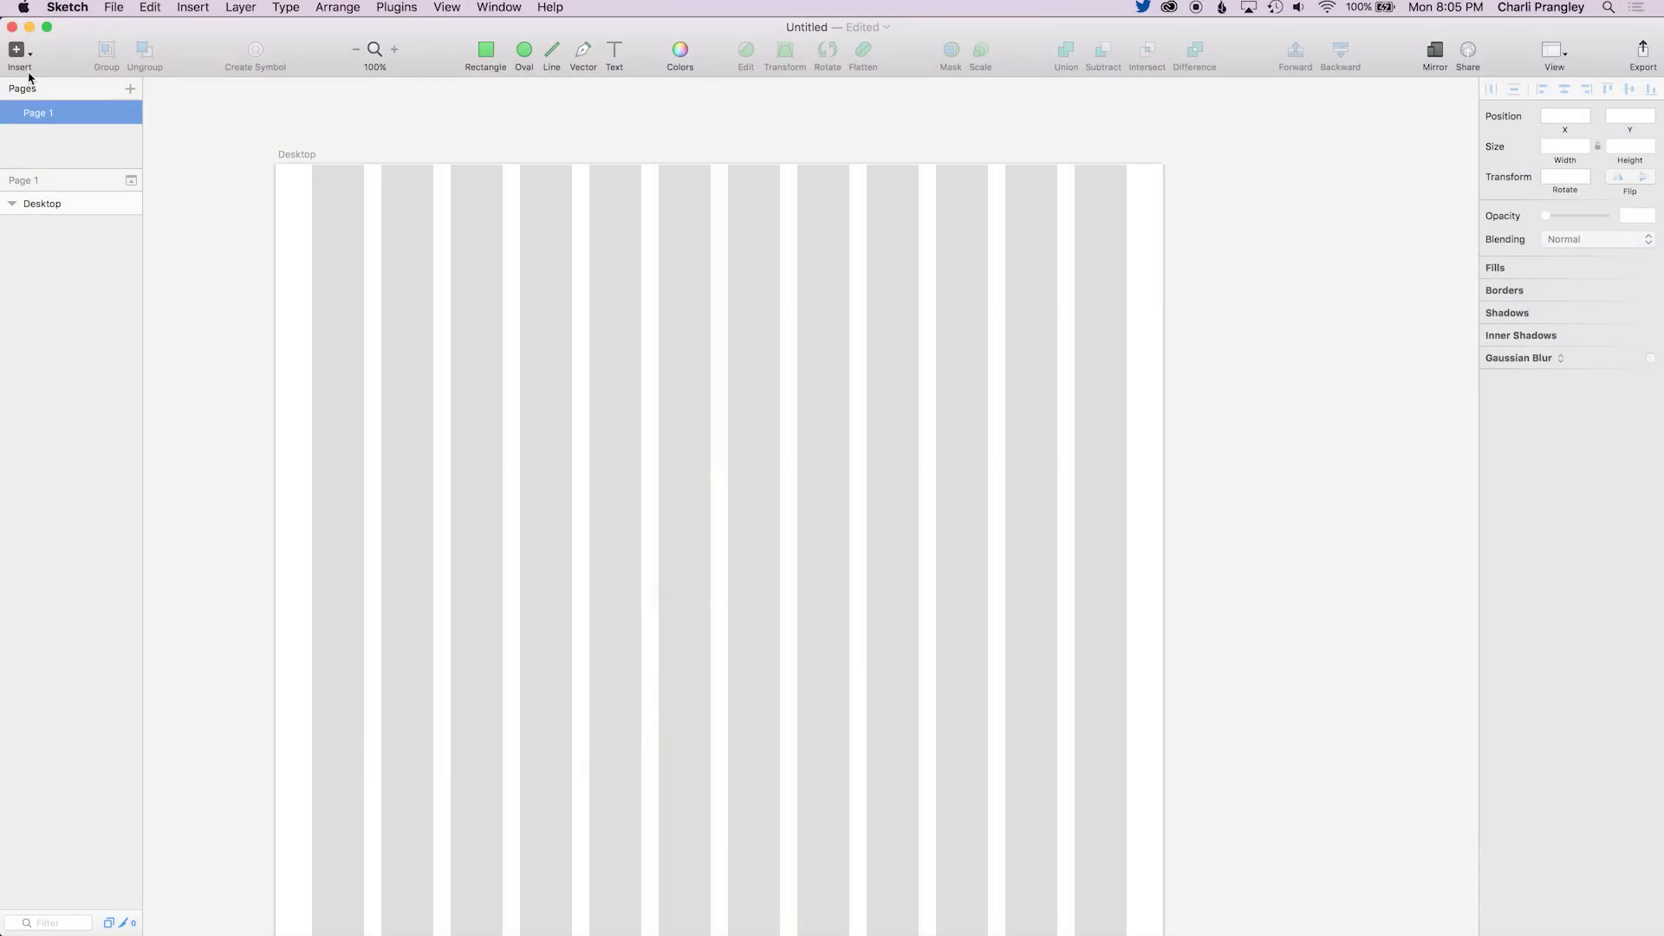
Add an iPhone 6 artboard beside the Desktop one and lengthen it from 667 to 980 px tall
{"action": "left_click", "coordinate": [17, 49]}
{"action": "left_click", "coordinate": [71, 224]}
{"action": "left_click", "coordinate": [1537, 249]}
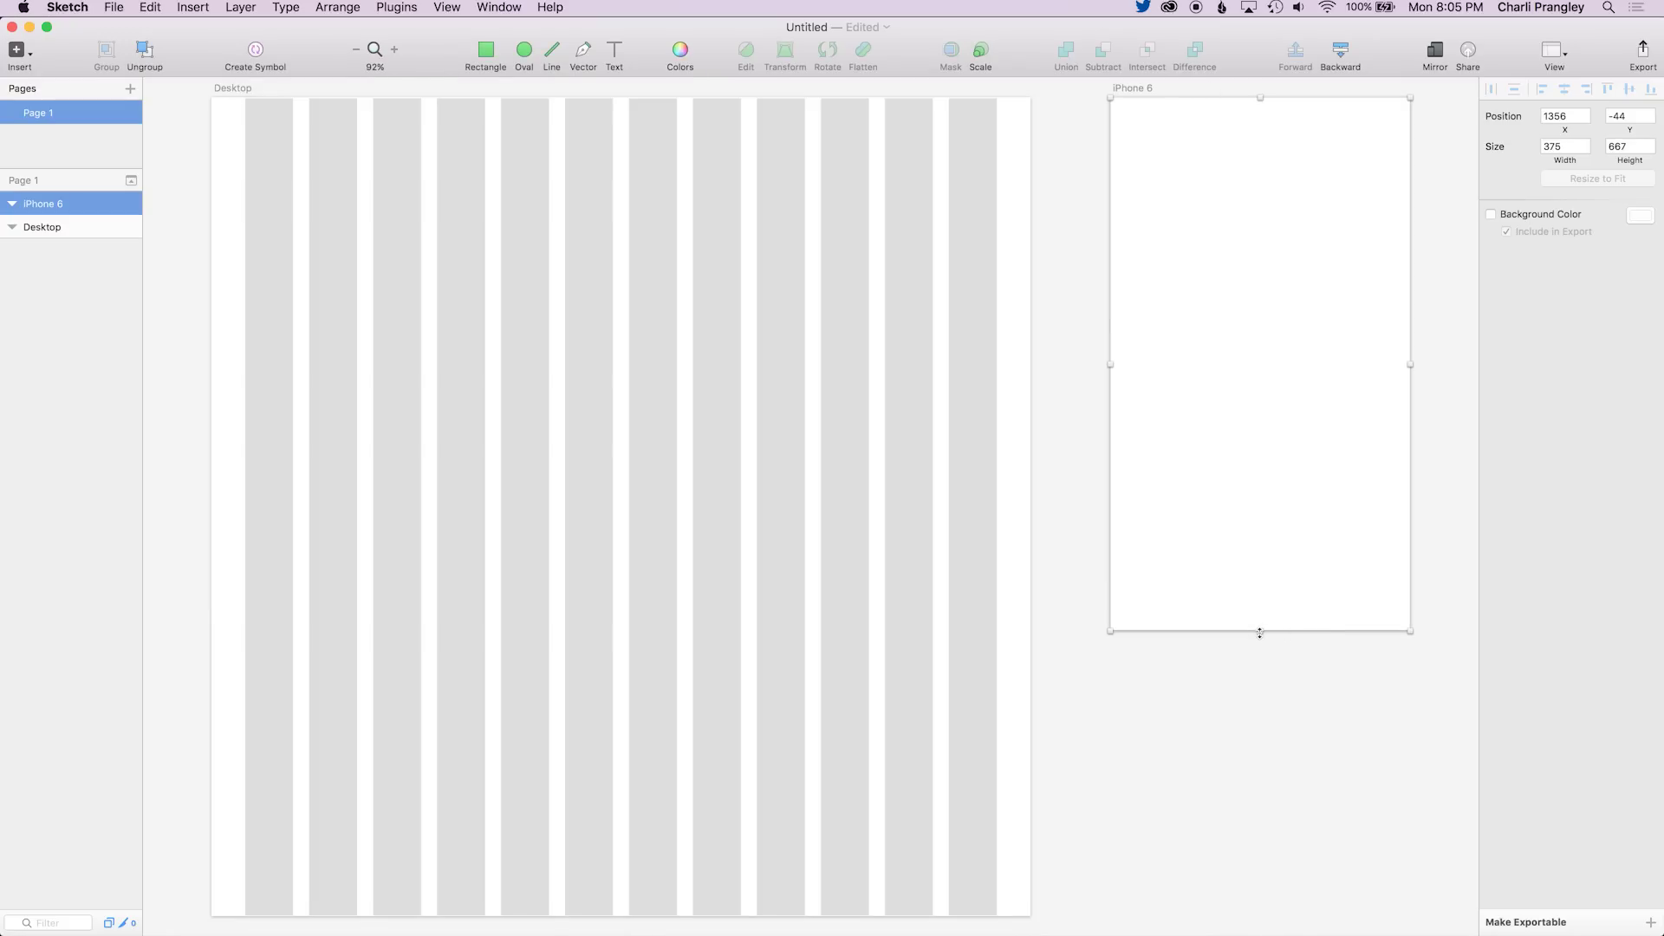
{"action": "left_click_drag", "start_coordinate": [1260, 633], "coordinate": [1265, 884]}
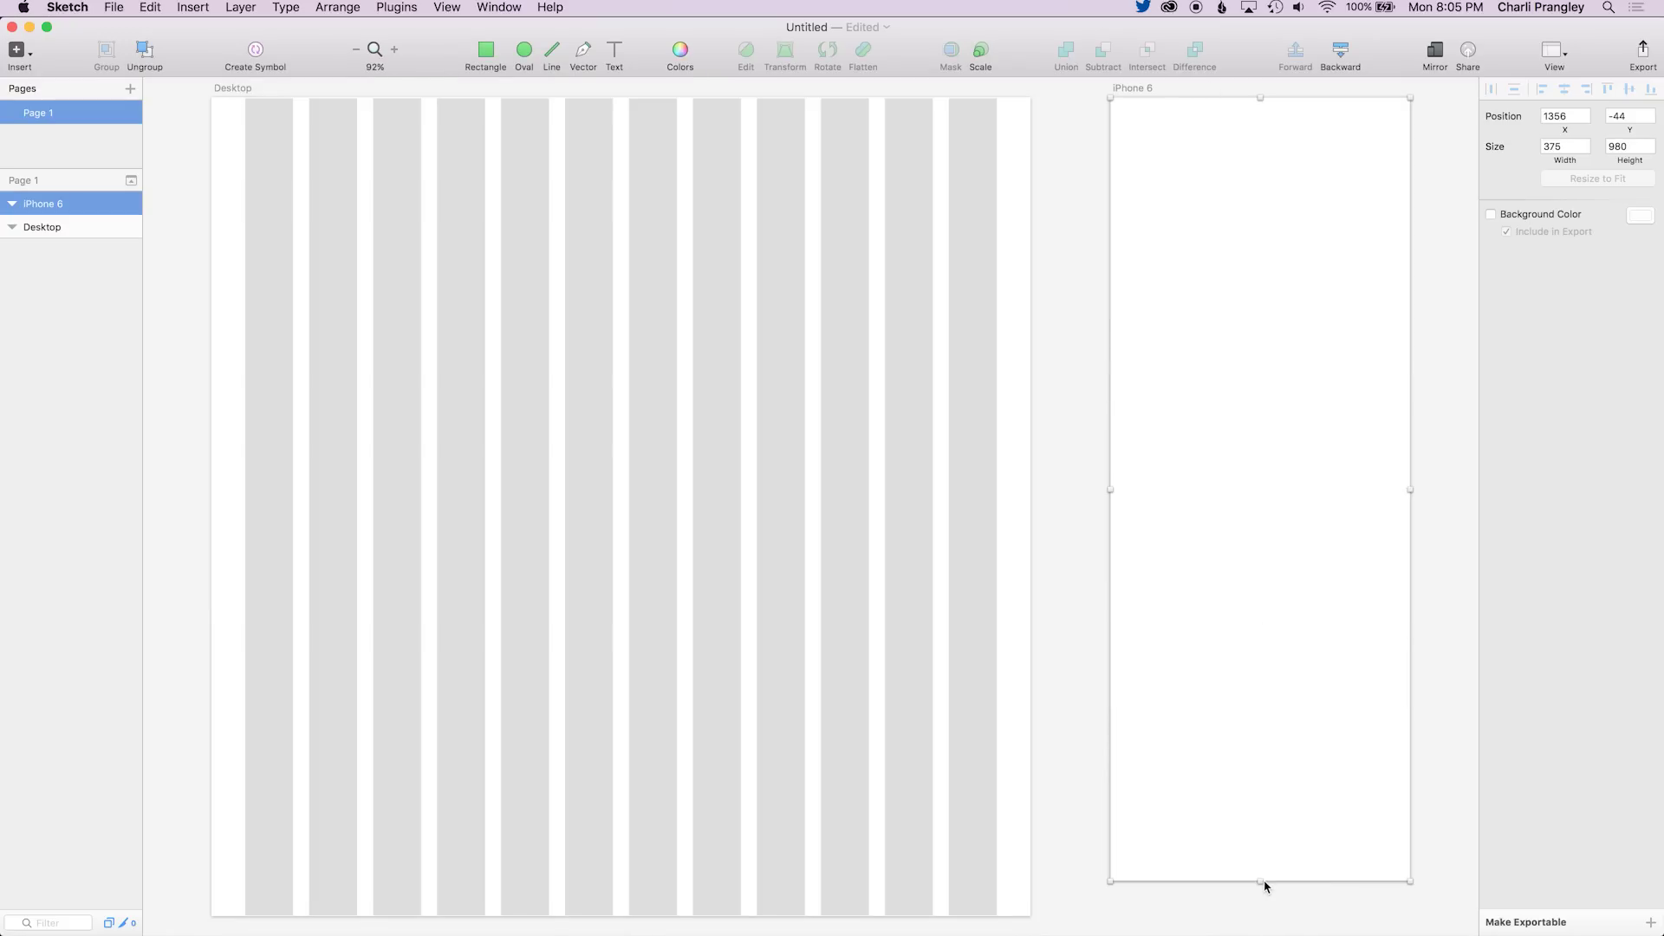
{"action": "left_click", "coordinate": [1069, 364]}
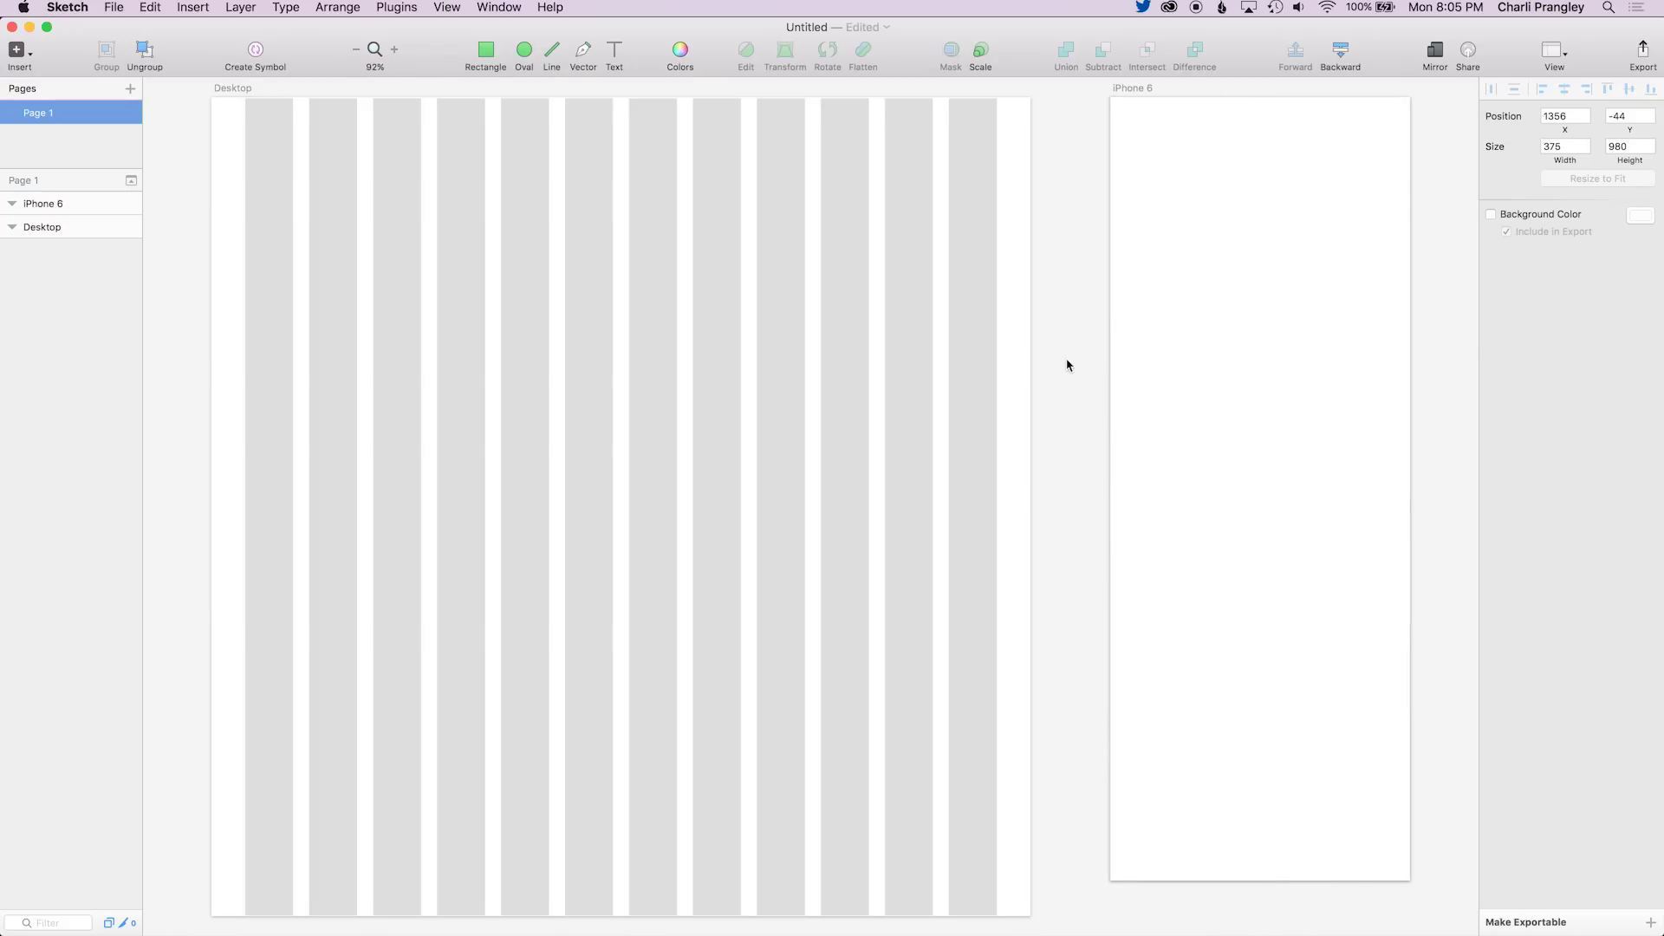
{"action": "scroll", "coordinate": [850, 257], "scroll_direction": "left", "scroll_amount": 3}
{"action": "scroll", "coordinate": [849, 260], "scroll_direction": "left", "scroll_amount": 2}
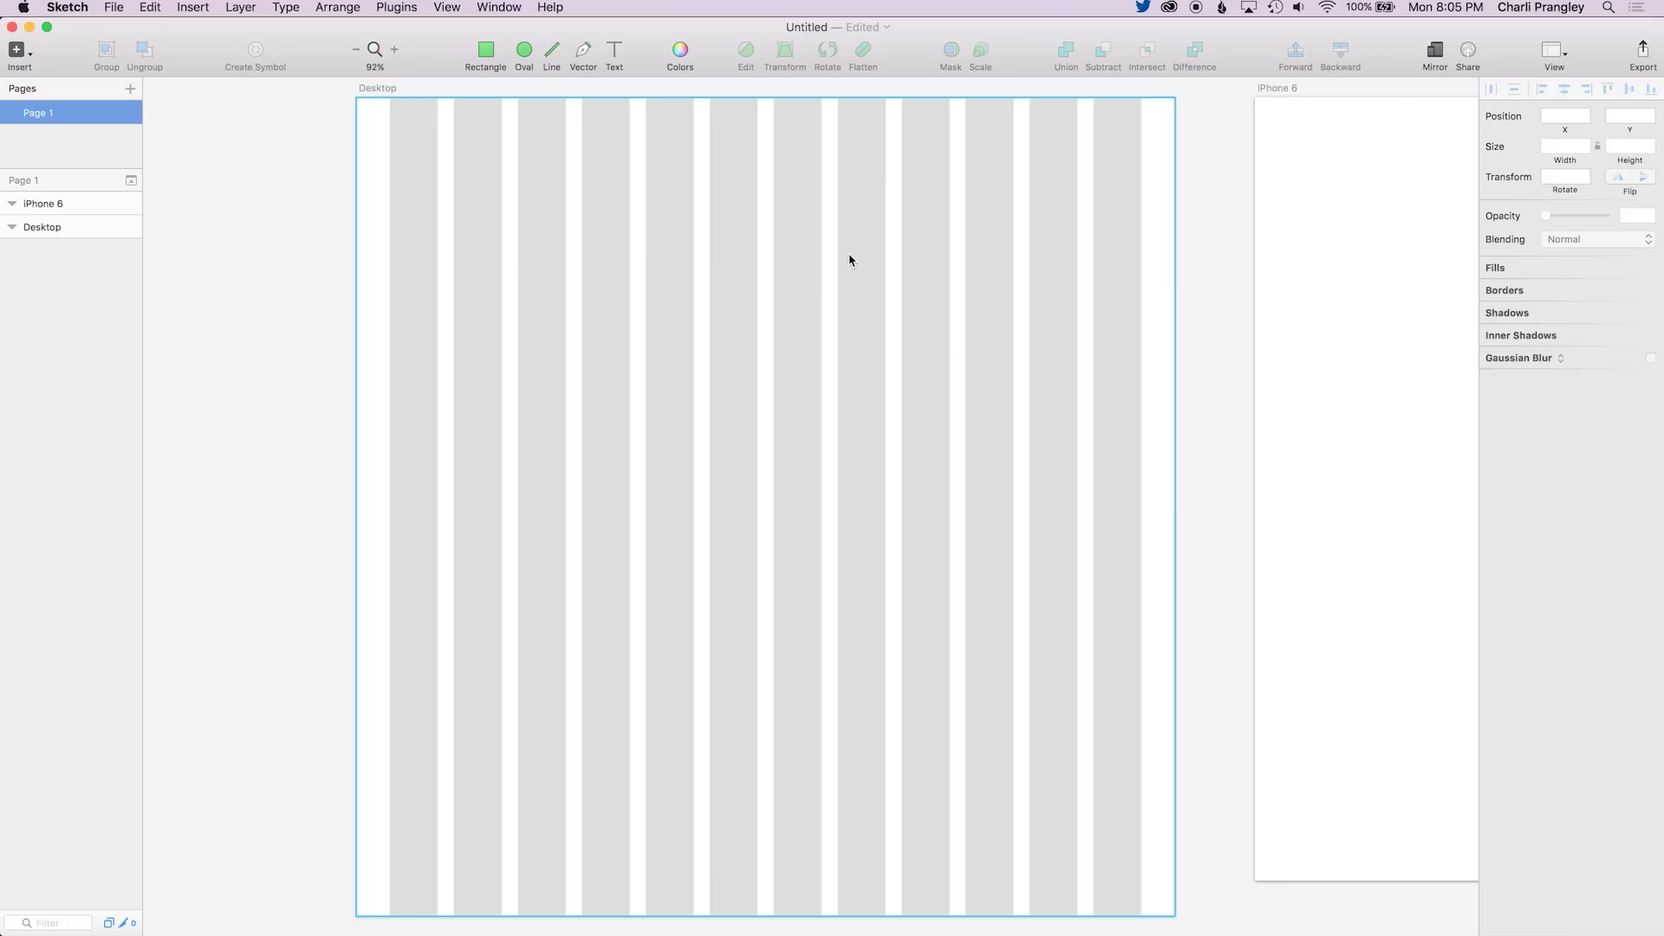
{"action": "scroll", "coordinate": [724, 193], "scroll_direction": "up", "scroll_amount": 2}
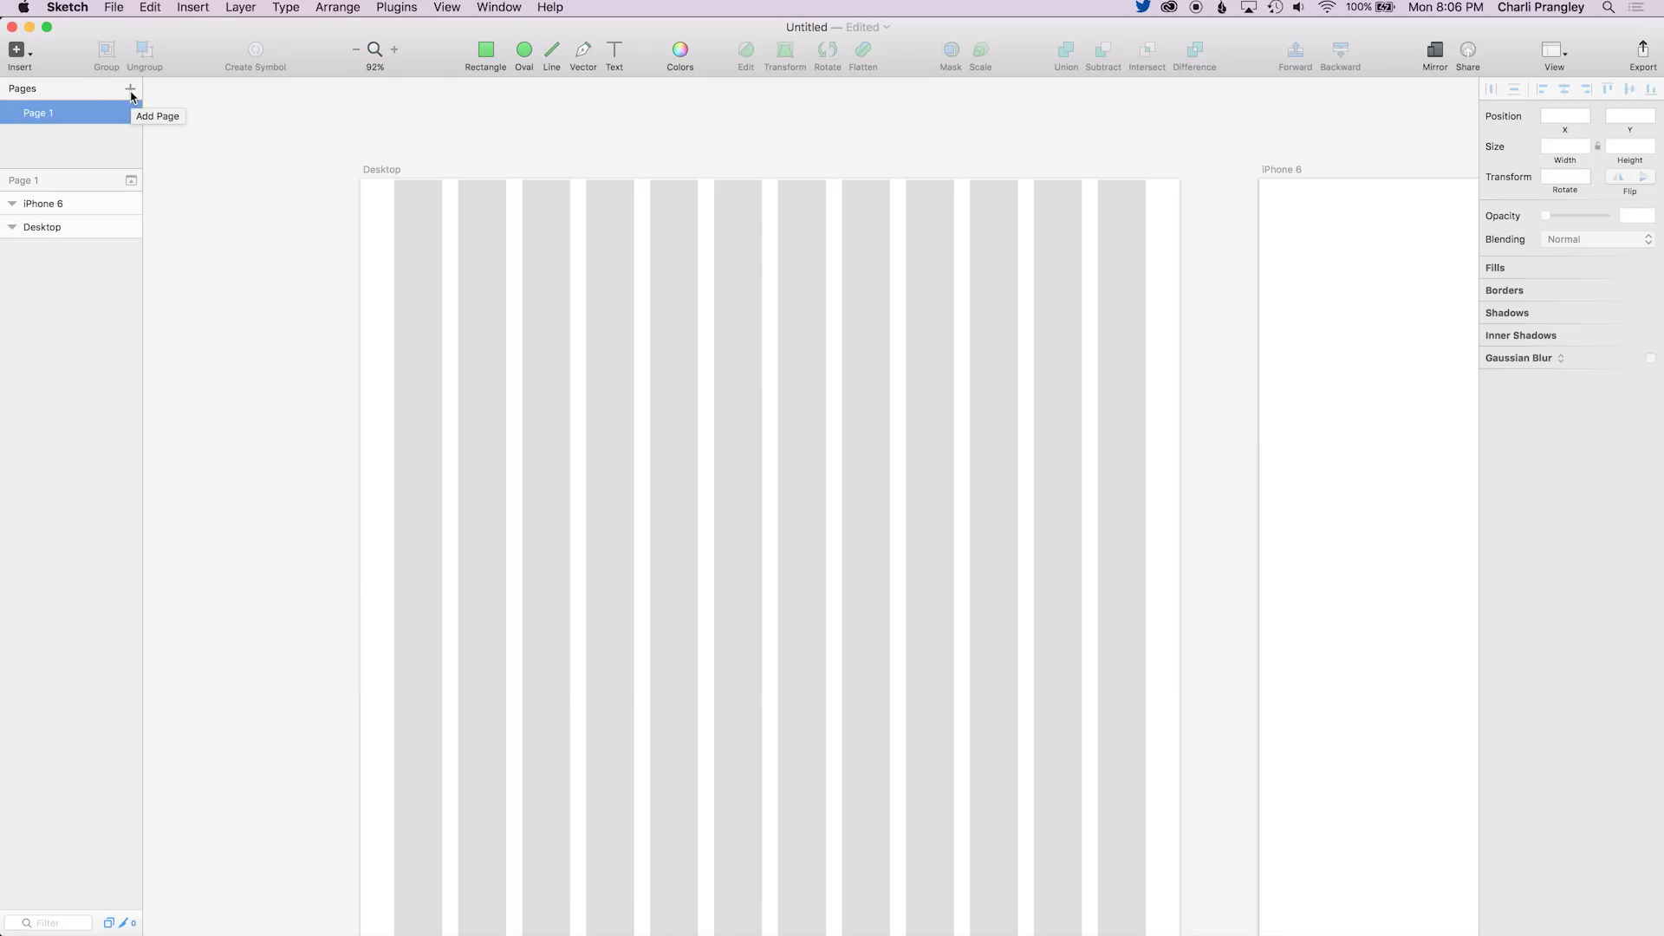
Add a new page, Page 2, holding its own 1024×1024 Desktop artboard
{"action": "left_click", "coordinate": [131, 90]}
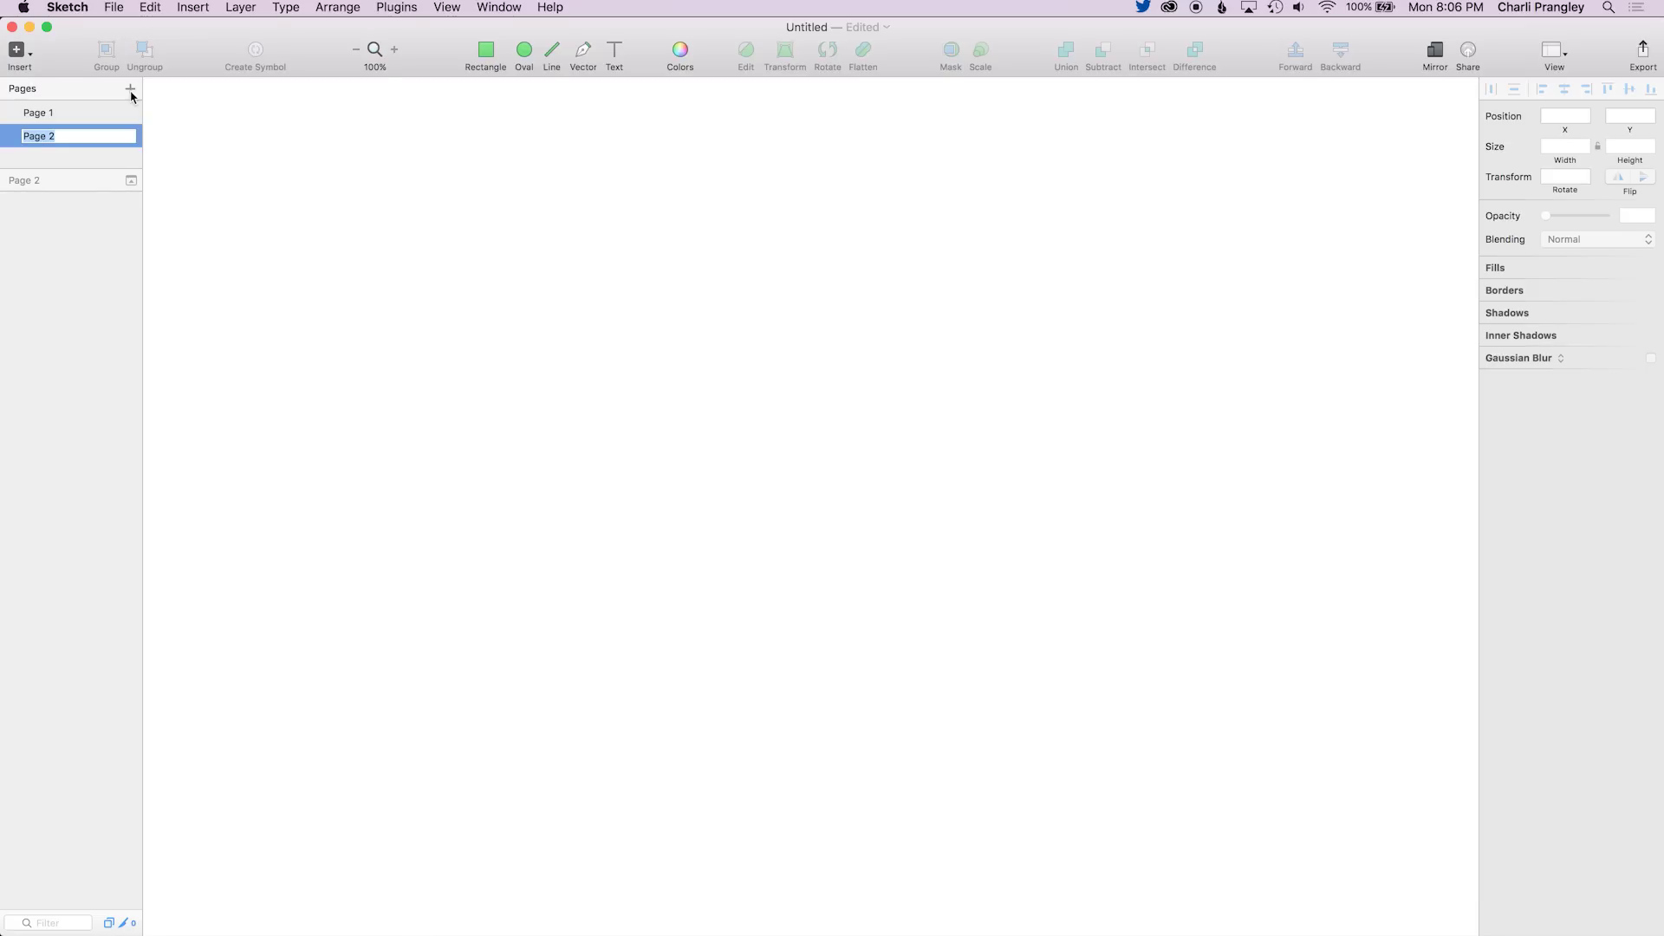
{"action": "left_click", "coordinate": [368, 250]}
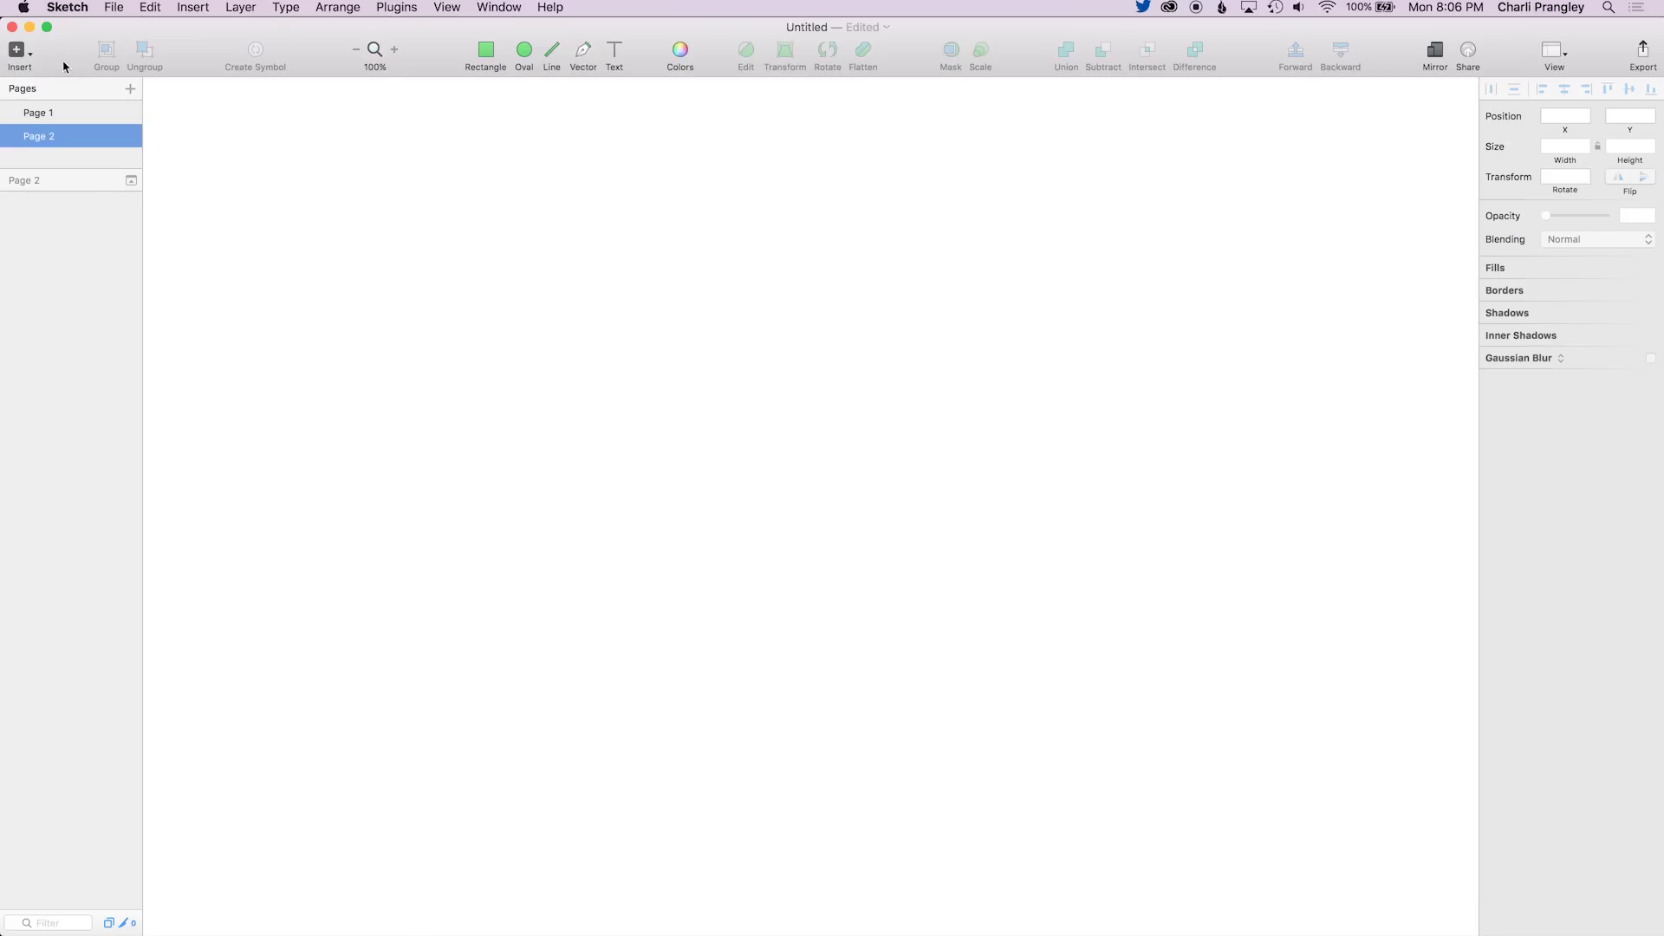
{"action": "left_click", "coordinate": [19, 52]}
{"action": "left_click", "coordinate": [62, 218]}
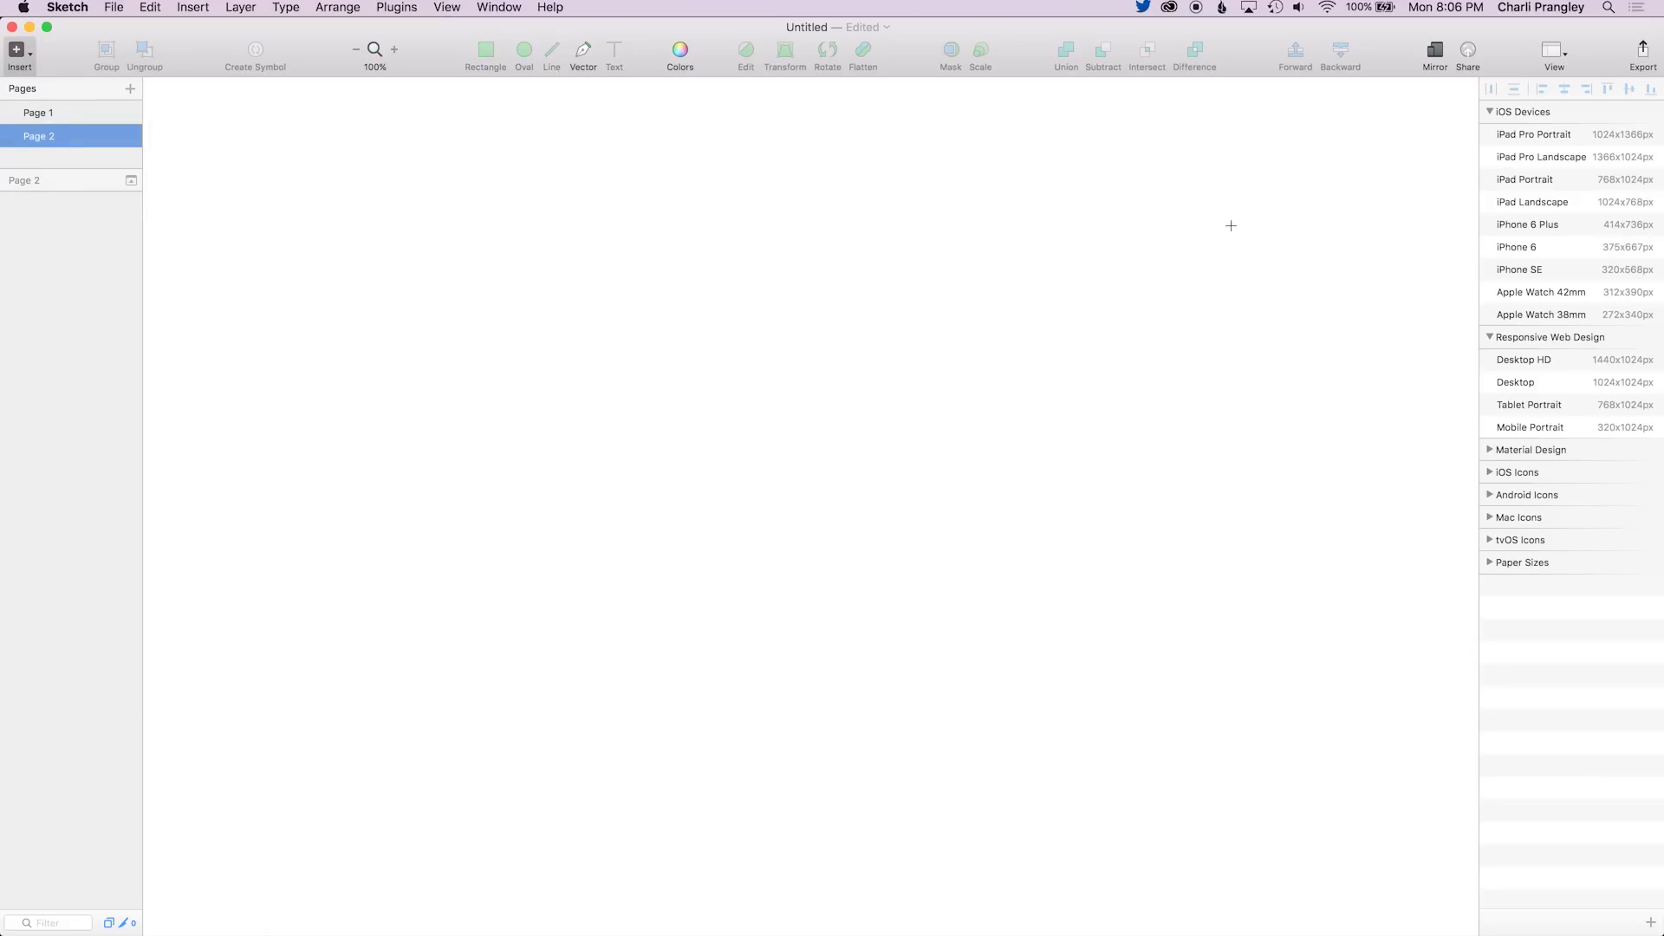
{"action": "left_click", "coordinate": [1529, 383]}
{"action": "scroll", "coordinate": [648, 302], "scroll_direction": "up", "scroll_amount": 3}
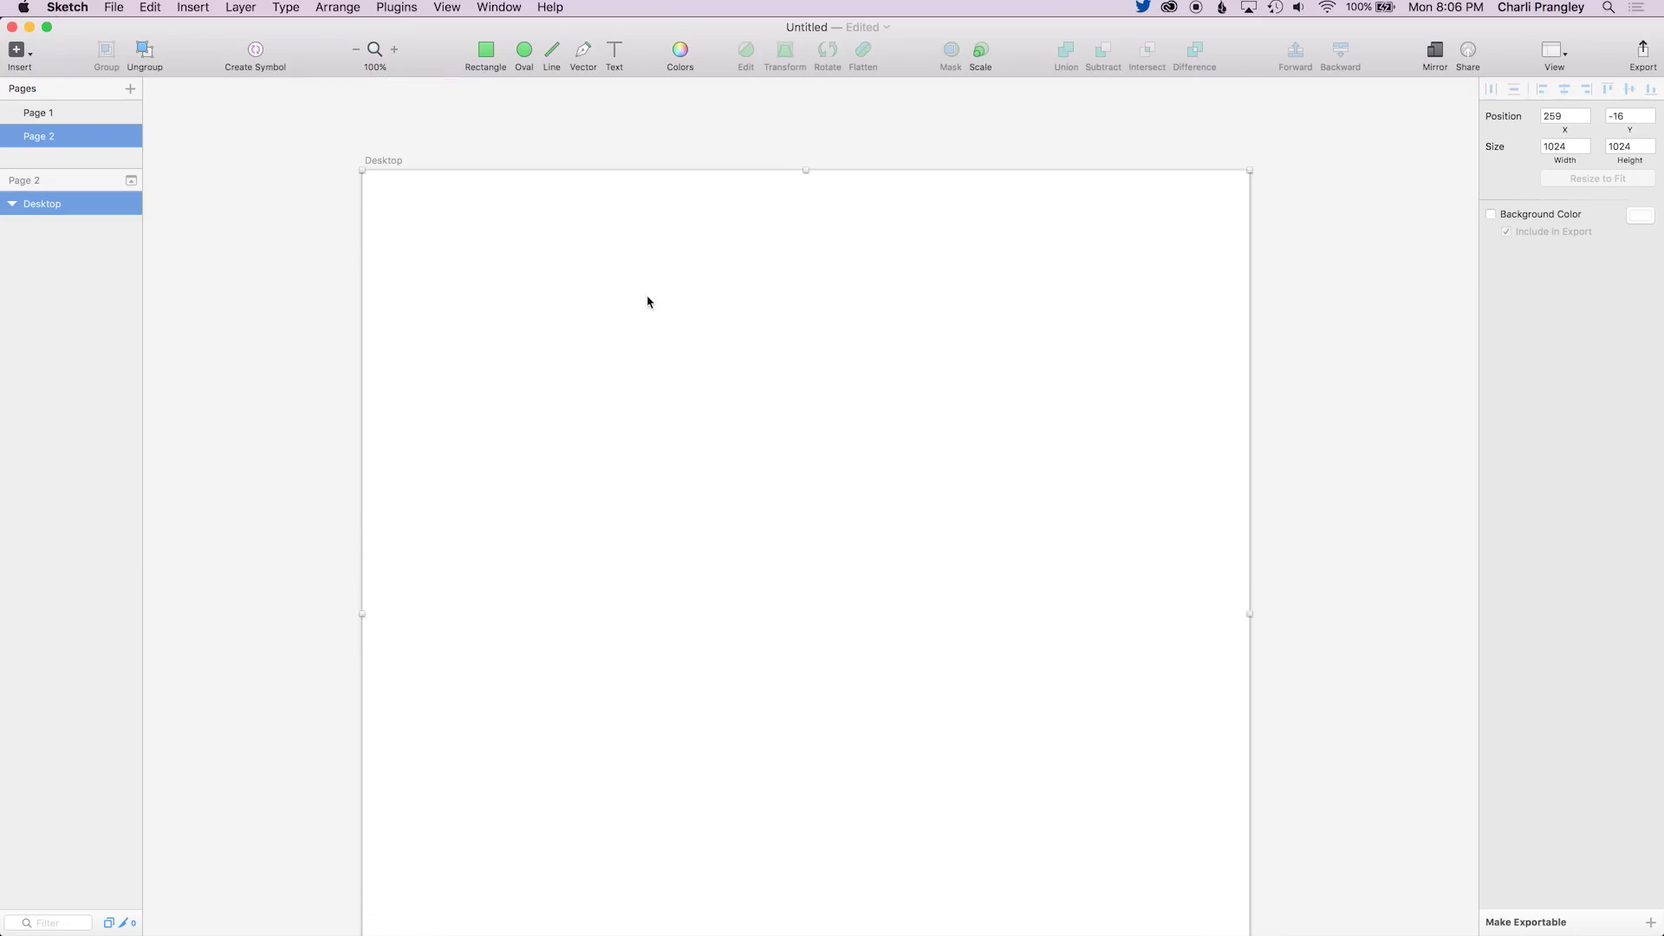
{"action": "scroll", "coordinate": [648, 302], "scroll_direction": "up", "scroll_amount": 2}
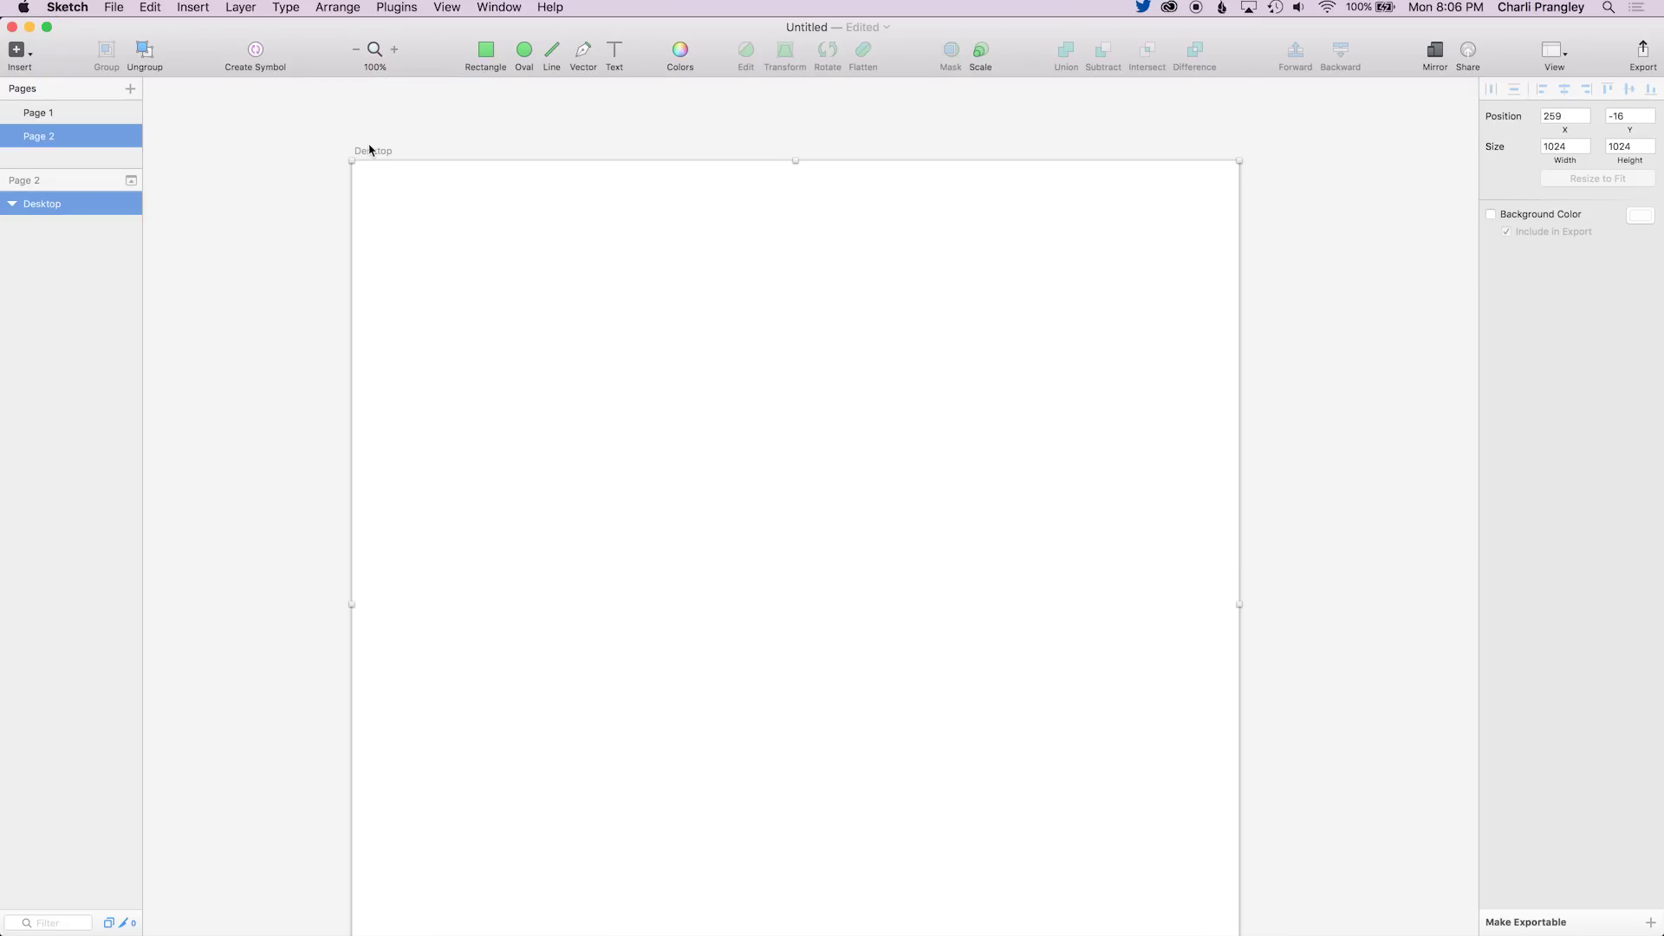
Rename Page 1 to 'home' and Page 2 to 'about'
{"action": "double_click", "coordinate": [39, 115]}
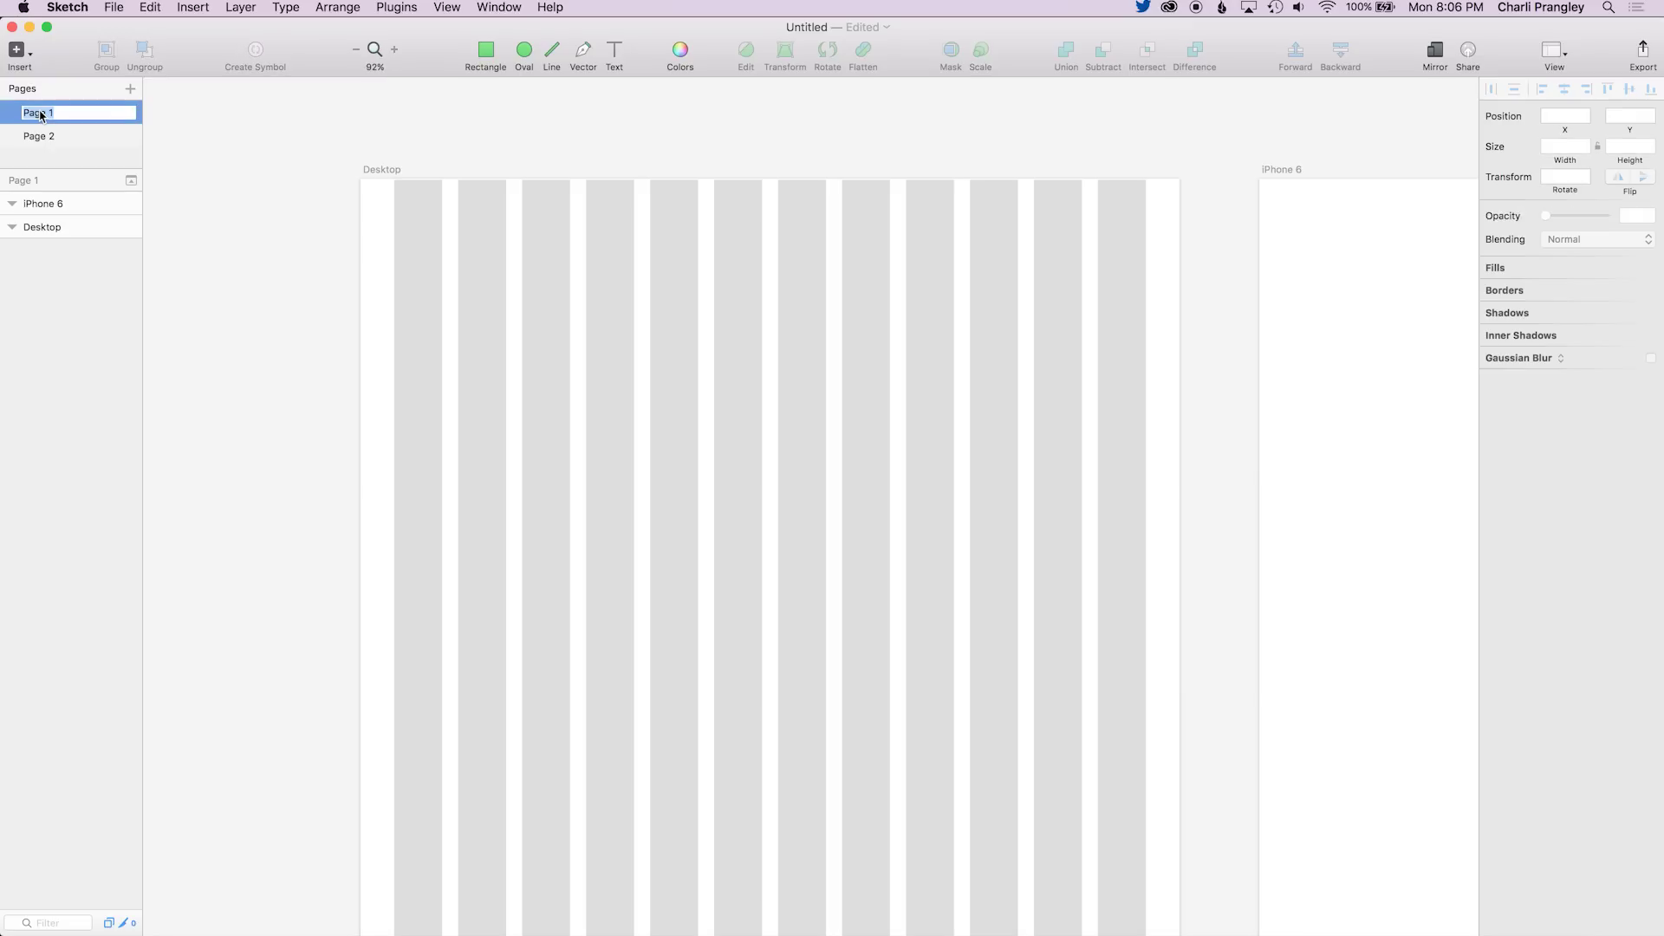
{"action": "type", "text": "home"}
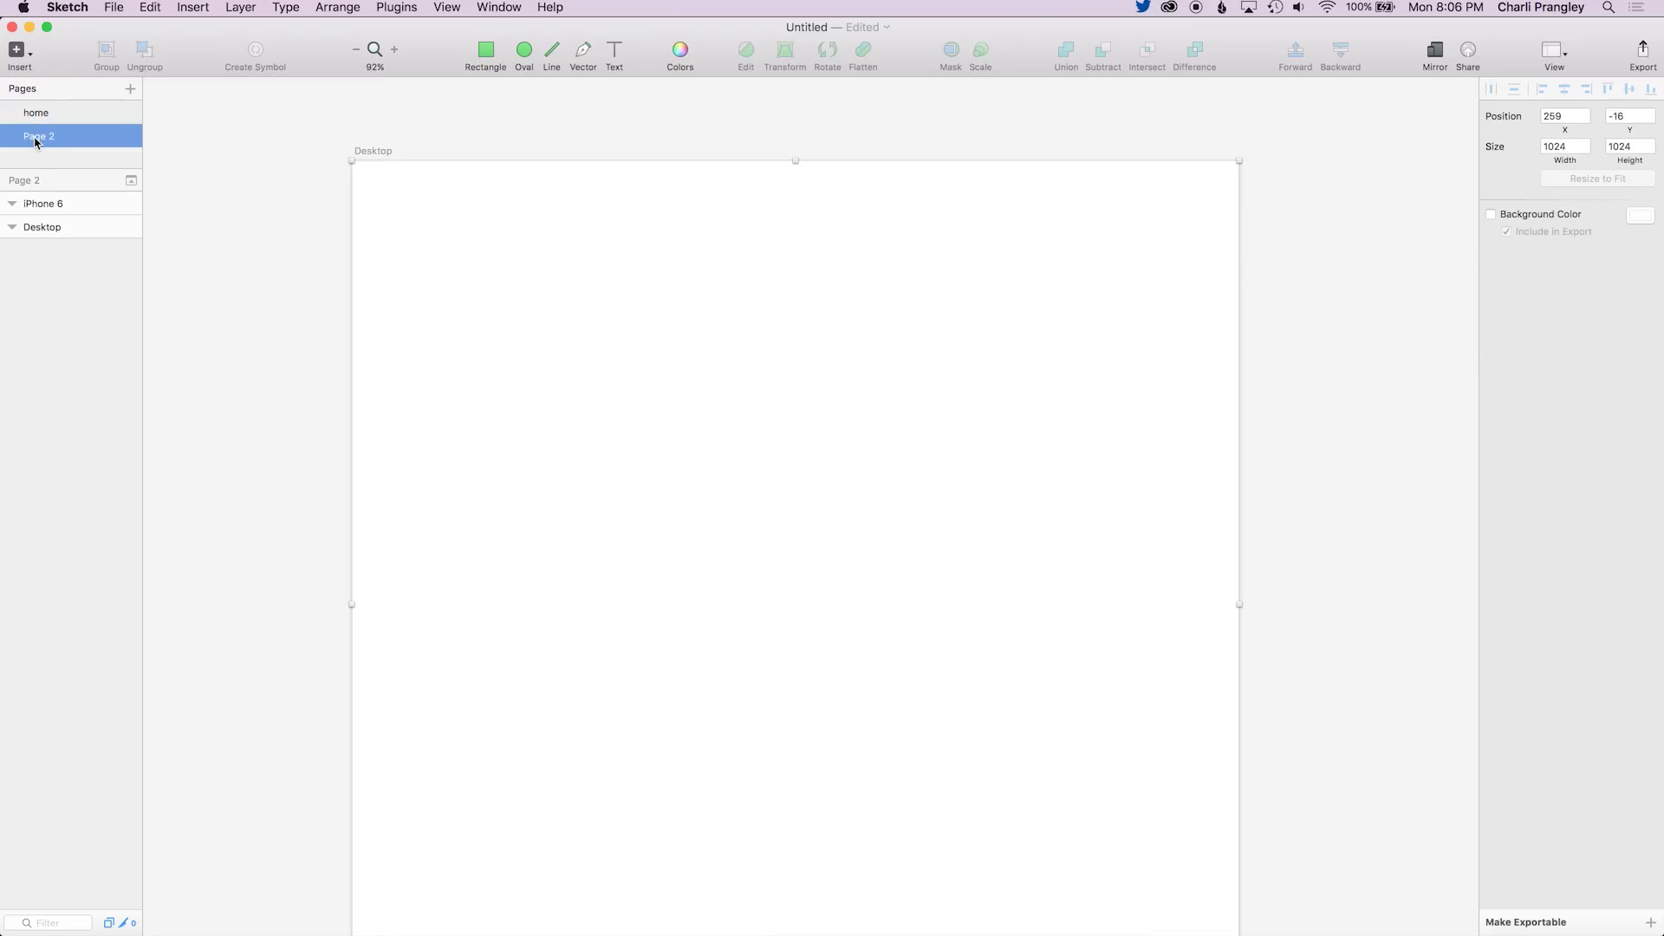
{"action": "double_click", "coordinate": [34, 136]}
{"action": "type", "text": "about"}
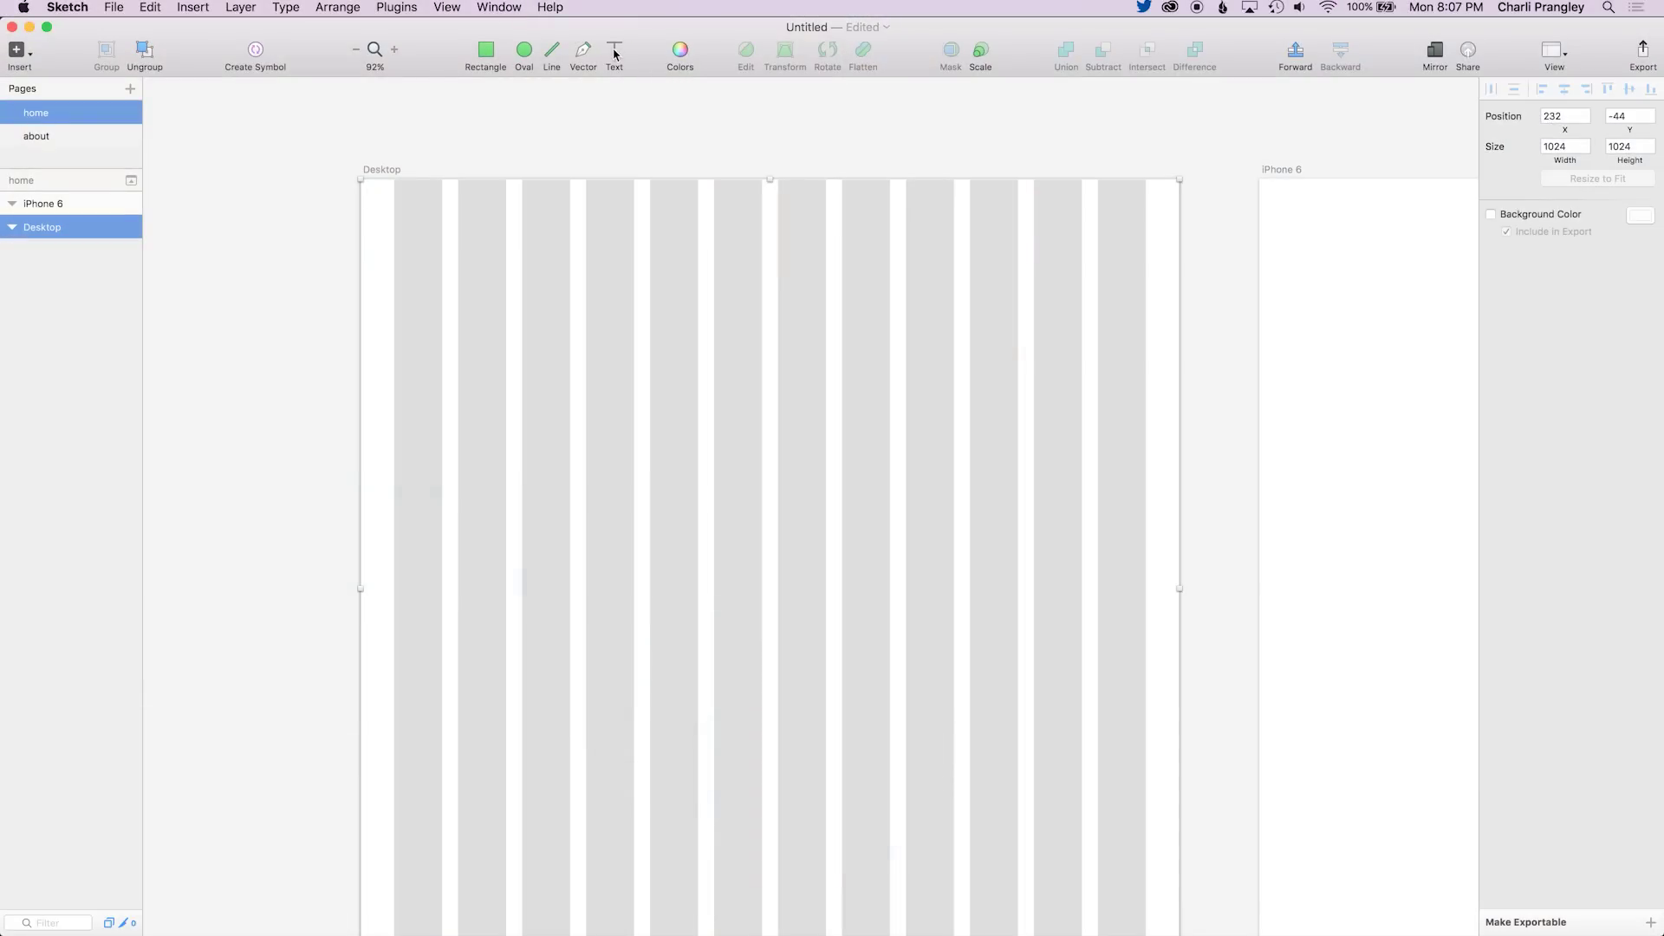
Draw a borderless 1024×90 header rectangle across the artboard's top and place a new text layer
{"action": "left_click", "coordinate": [551, 50]}
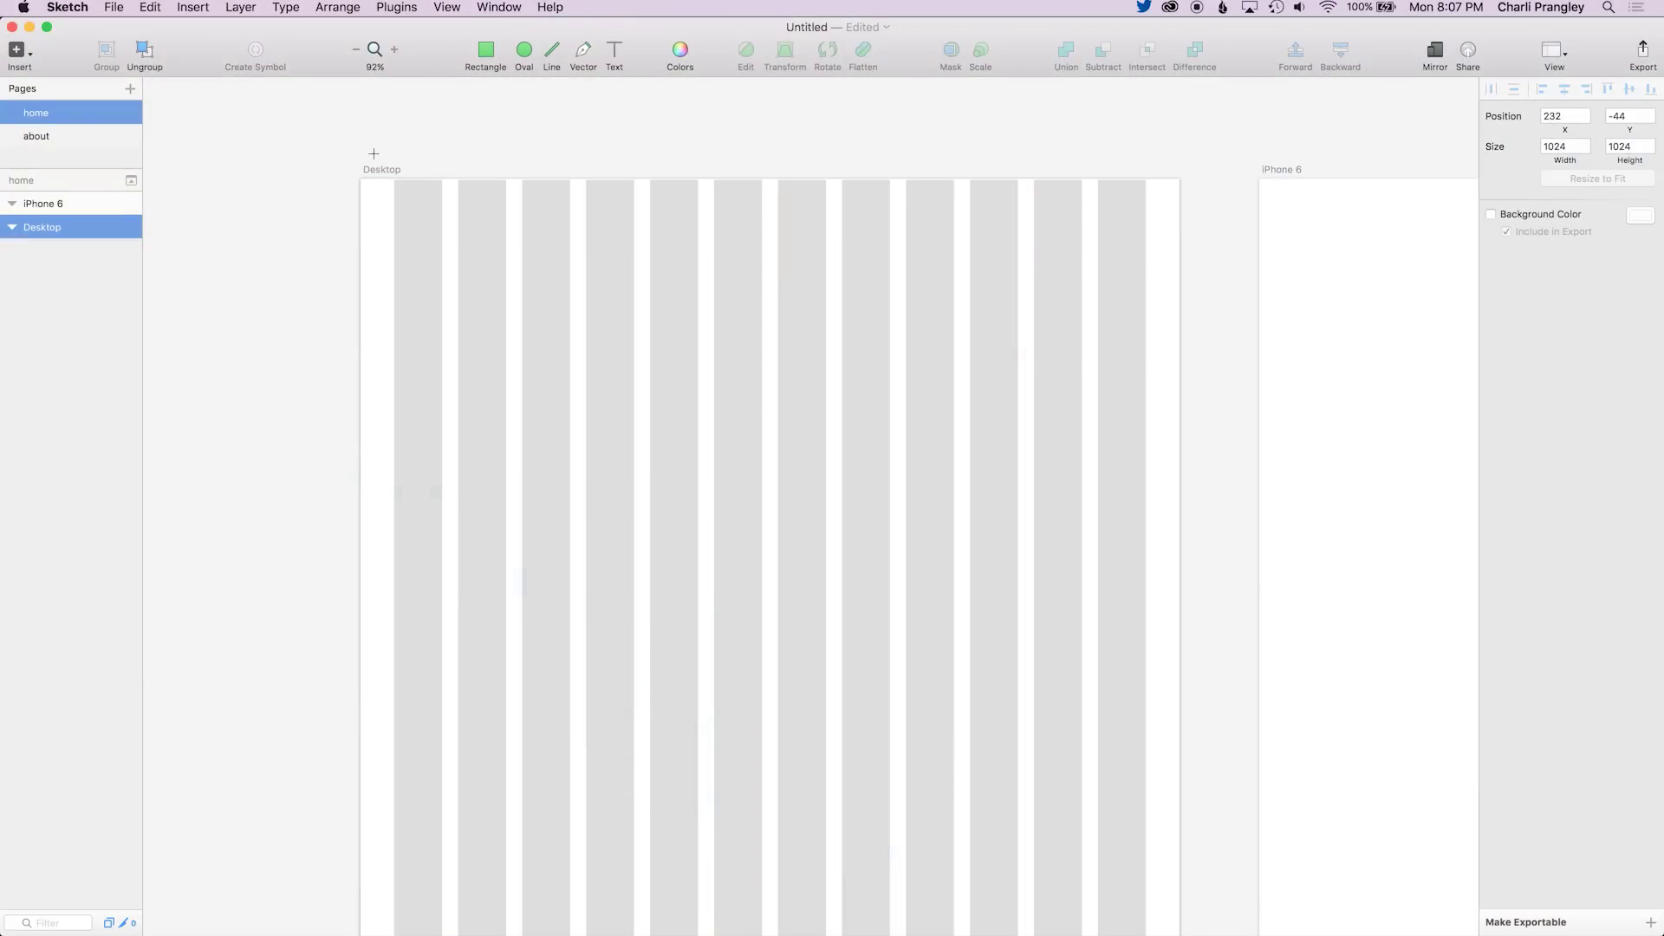
{"action": "left_click_drag", "start_coordinate": [359, 178], "coordinate": [1180, 250]}
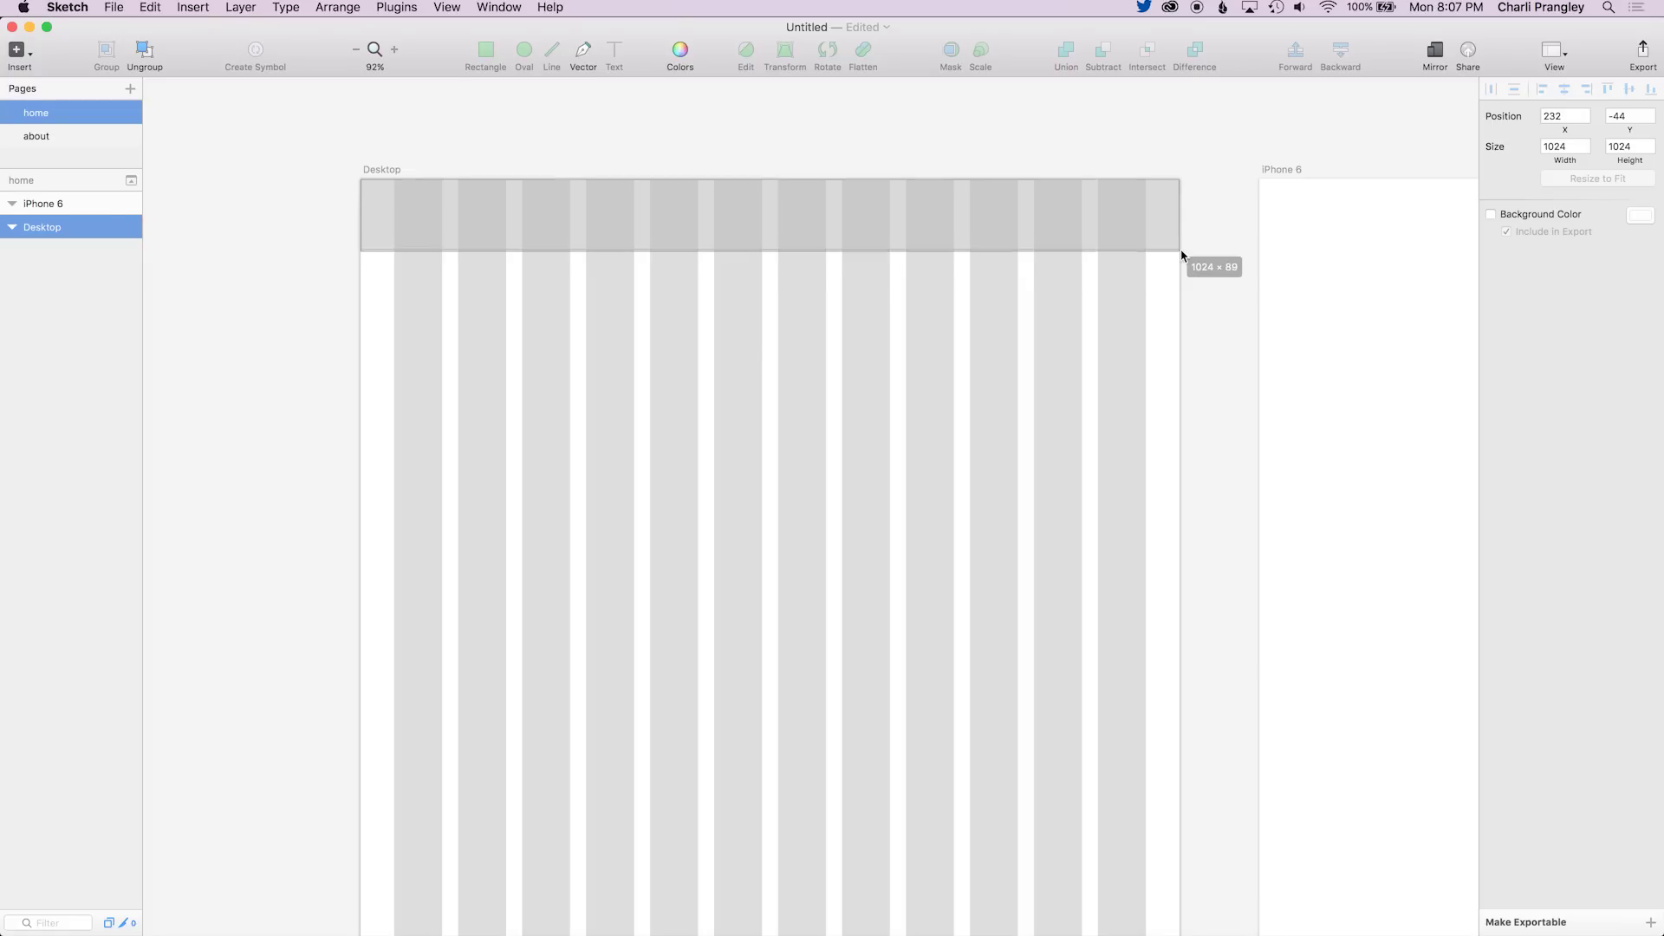
{"action": "left_click", "coordinate": [1612, 145]}
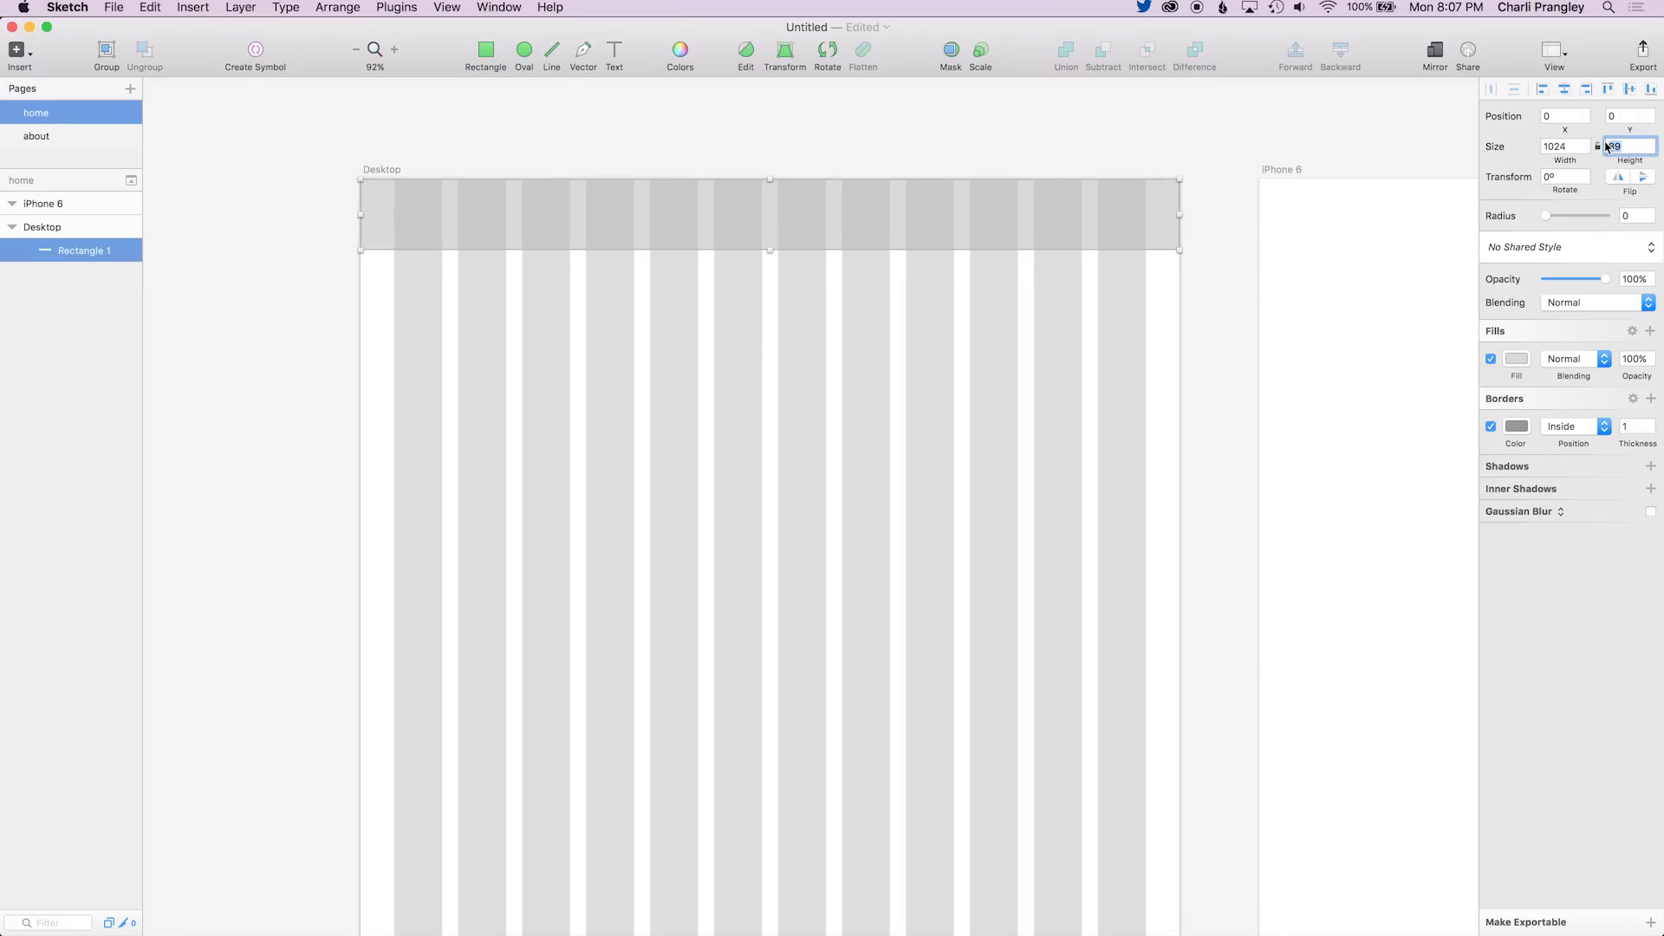
{"action": "type", "text": "90"}
{"action": "key", "text": "Return"}
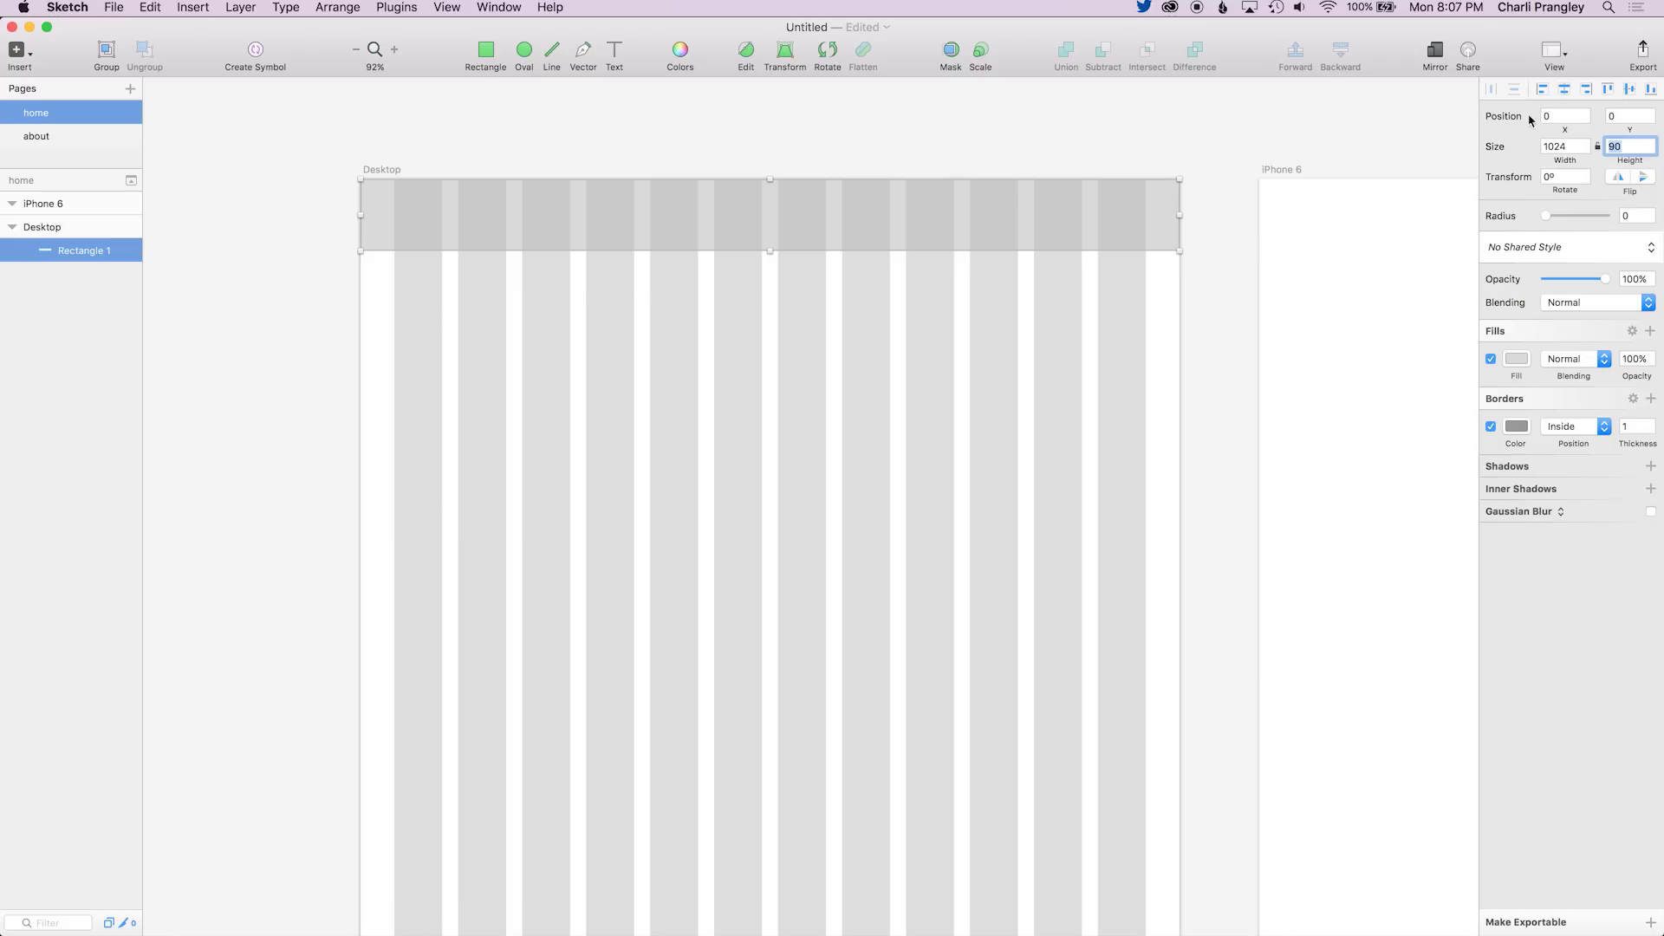
{"action": "left_click", "coordinate": [1491, 427]}
{"action": "key", "text": "t"}
{"action": "left_click", "coordinate": [575, 342]}
Type 'HOME ABOUT CONTACT' and move it into the header band's right end at 755, 36
{"action": "type", "text": "HOME\t\tABOUT\t\tCONTACT"}
{"action": "key", "text": "Escape"}
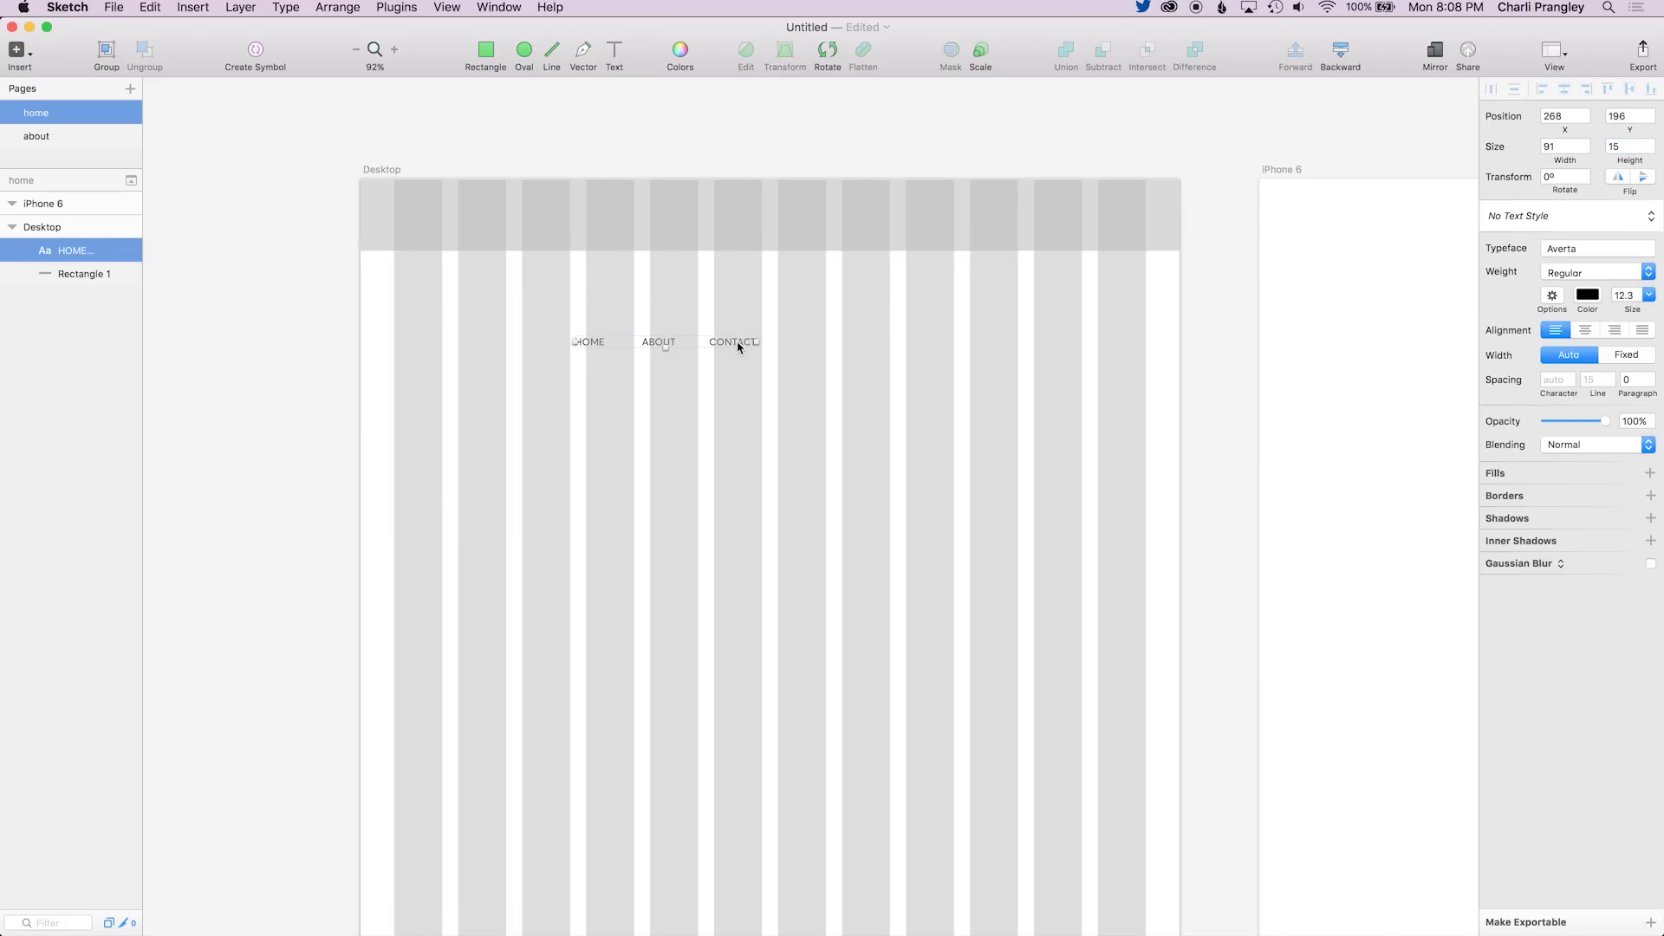
{"action": "left_click_drag", "start_coordinate": [738, 348], "coordinate": [1126, 218]}
{"action": "left_click", "coordinate": [881, 214]}
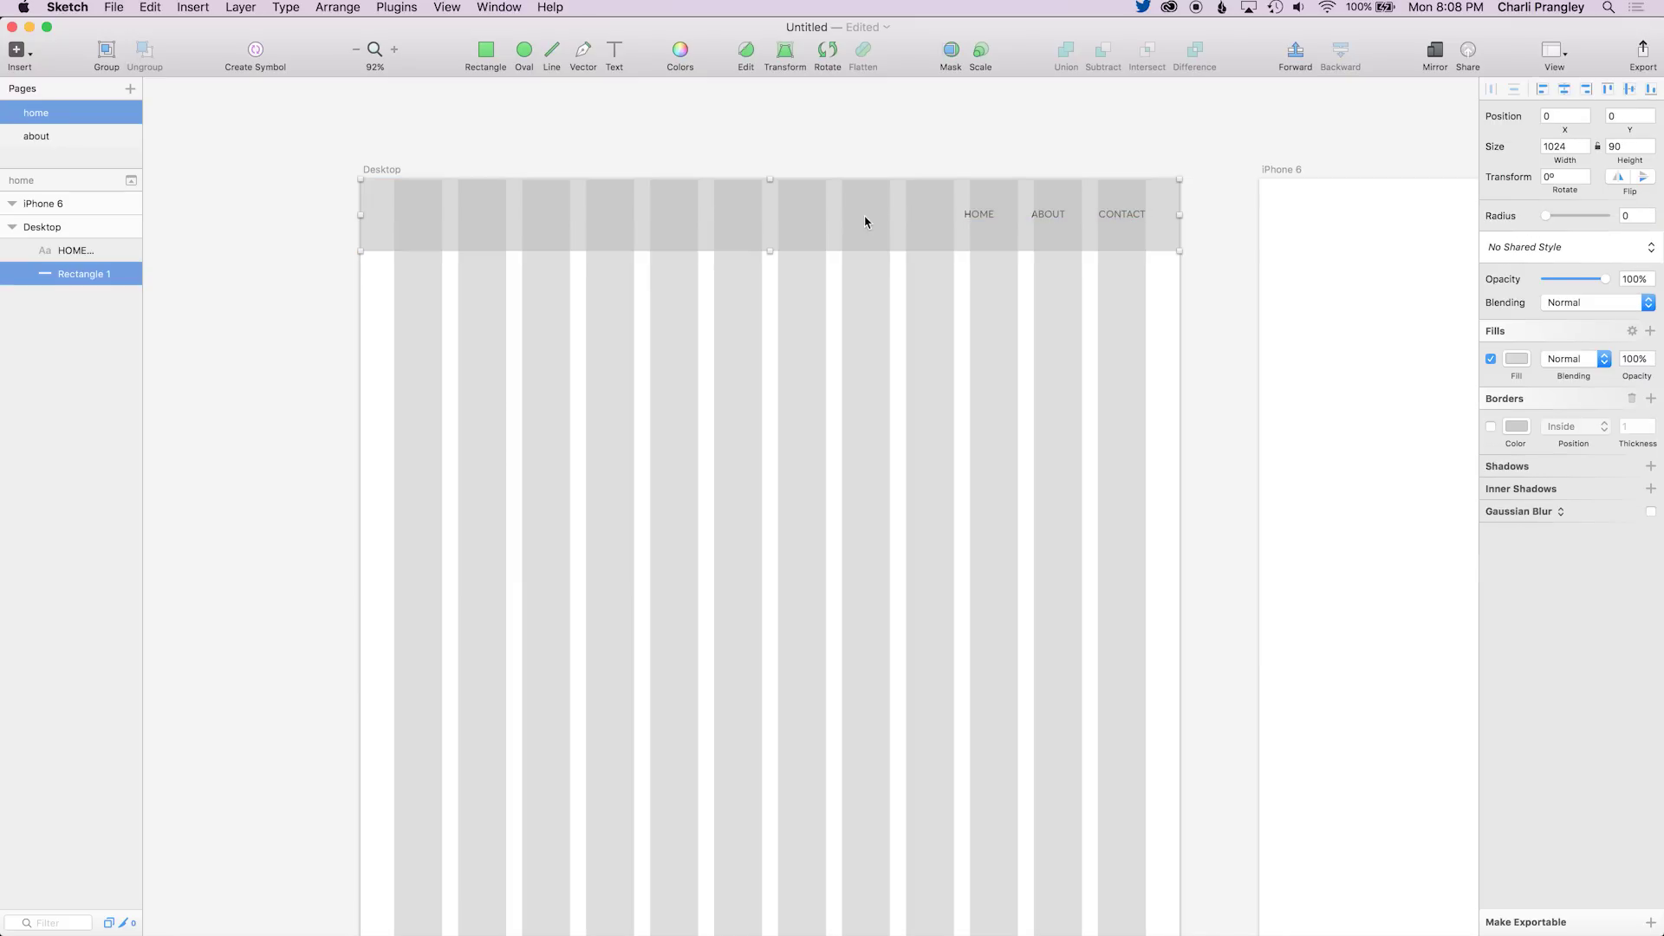
{"action": "left_click", "coordinate": [1050, 215]}
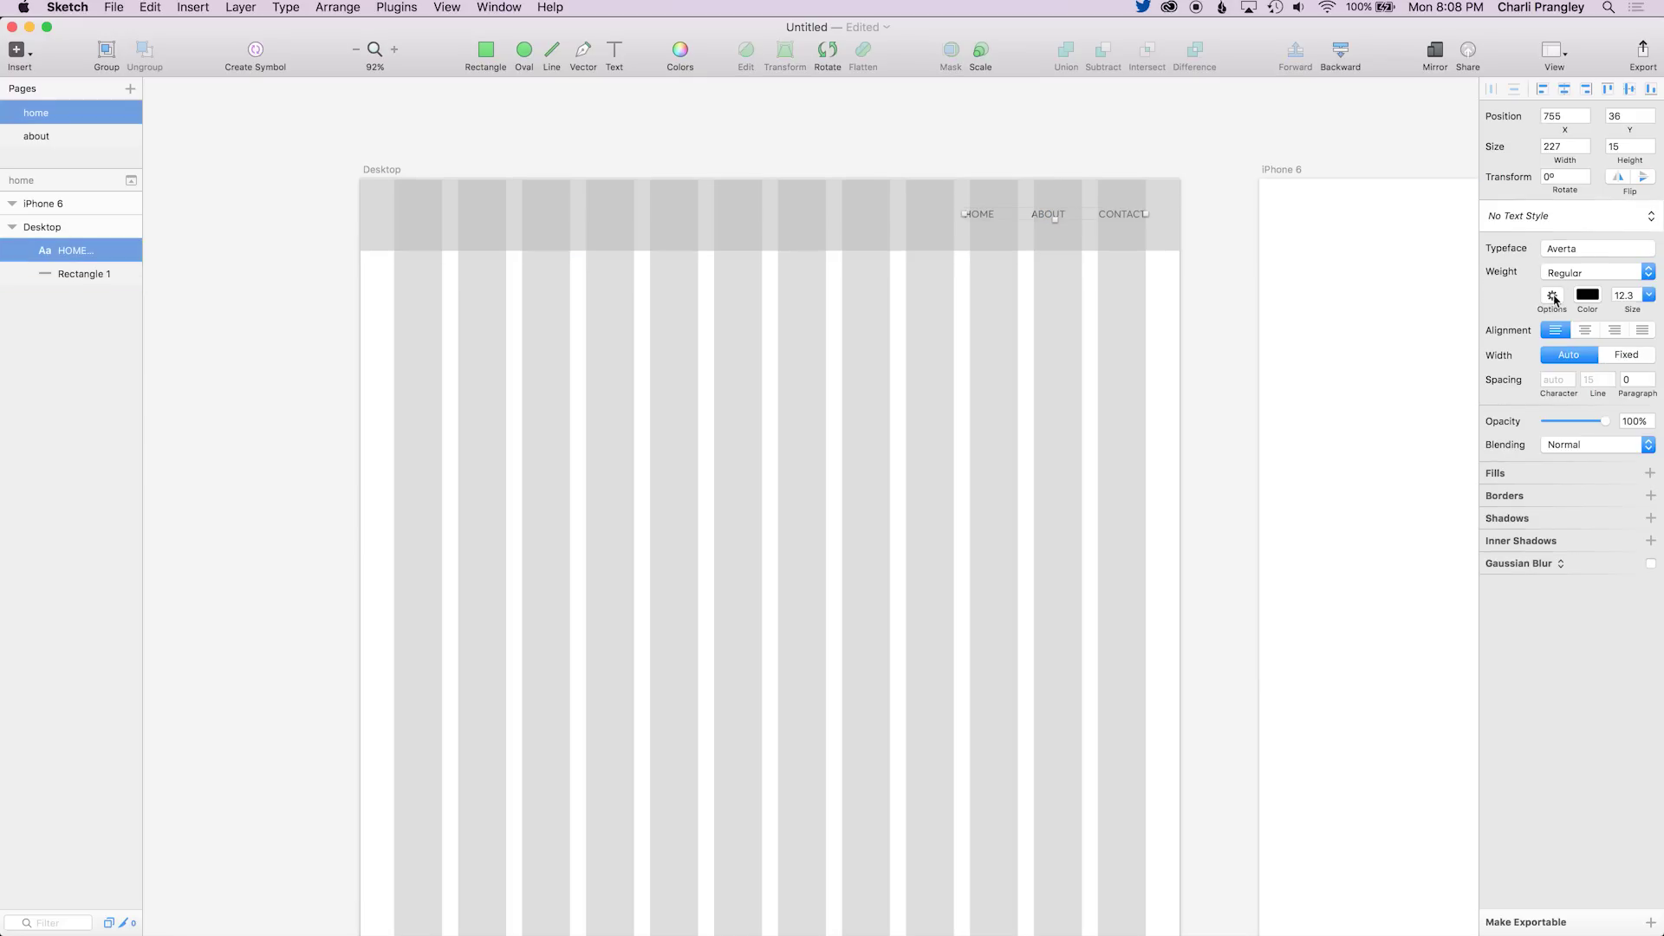
{"action": "left_click", "coordinate": [817, 248]}
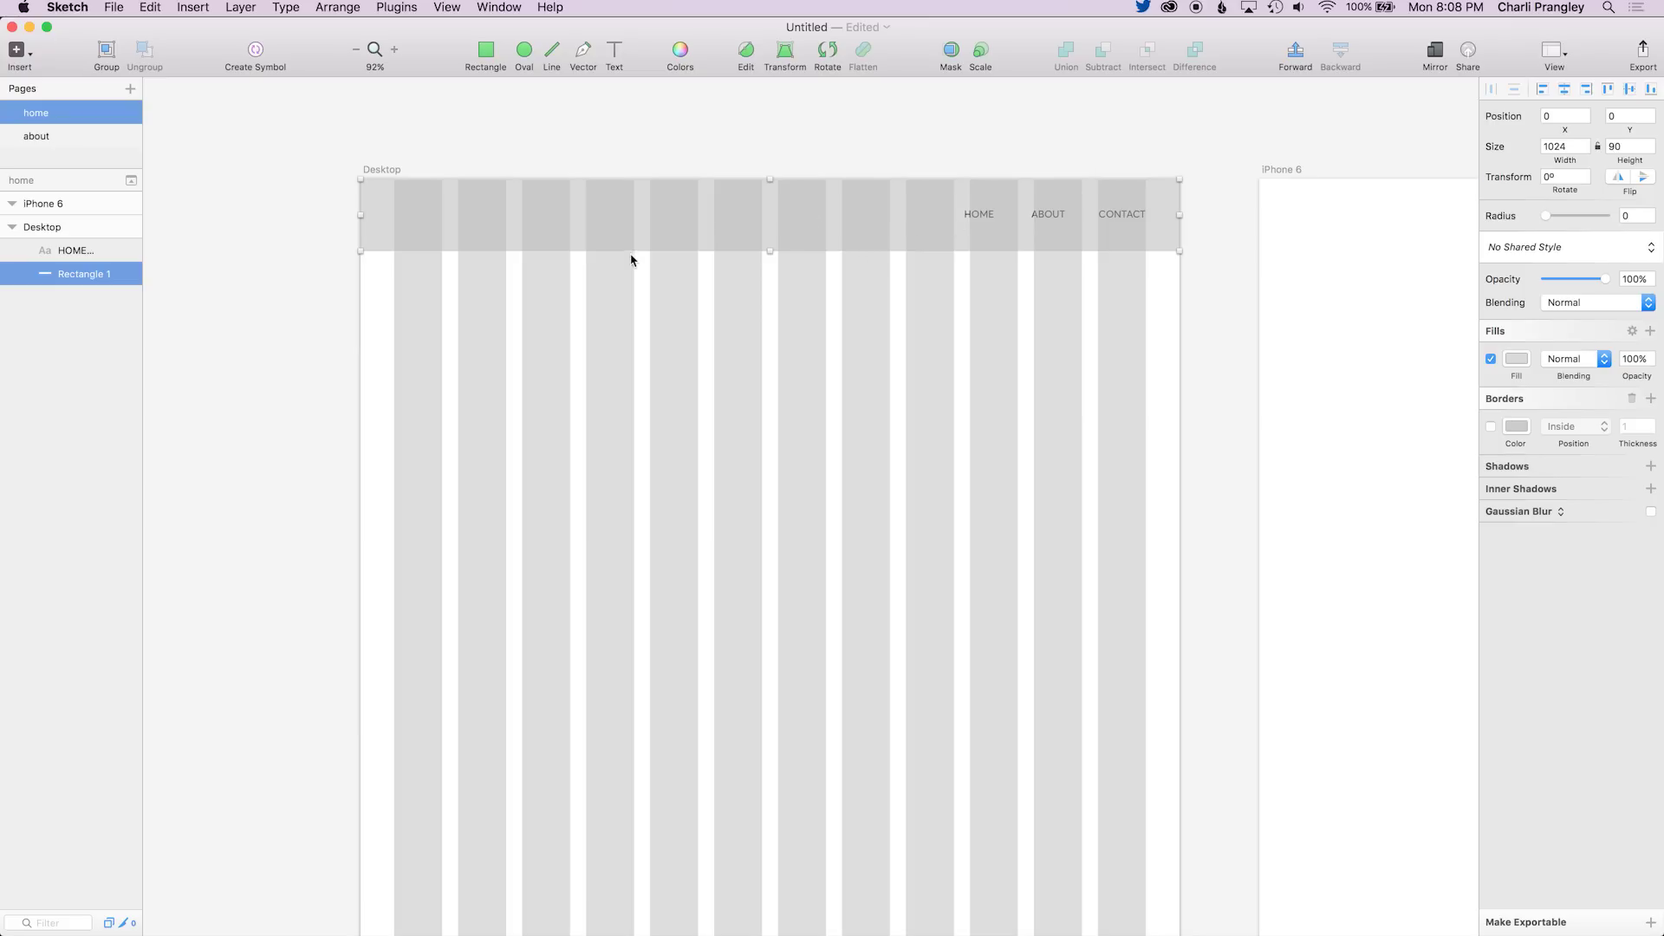
{"action": "left_click", "coordinate": [1049, 219]}
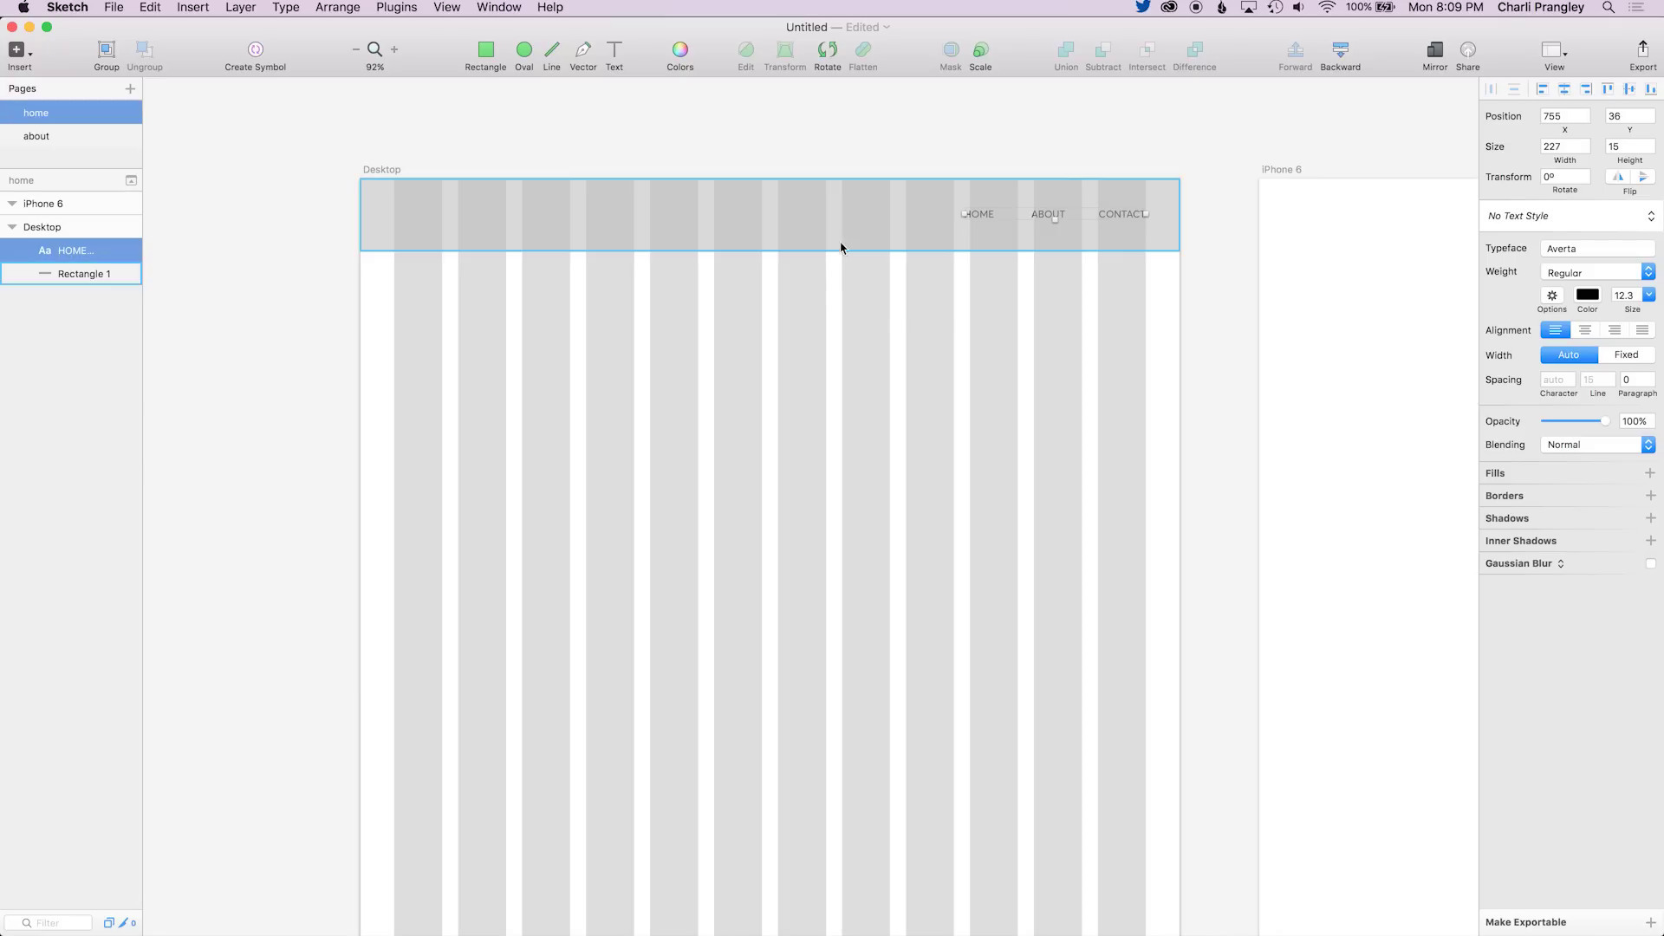
Start a vector path on the header rectangle, then undo it and exit path drawing
{"action": "left_click", "coordinate": [788, 310]}
{"action": "left_click", "coordinate": [805, 250]}
{"action": "key", "text": "v"}
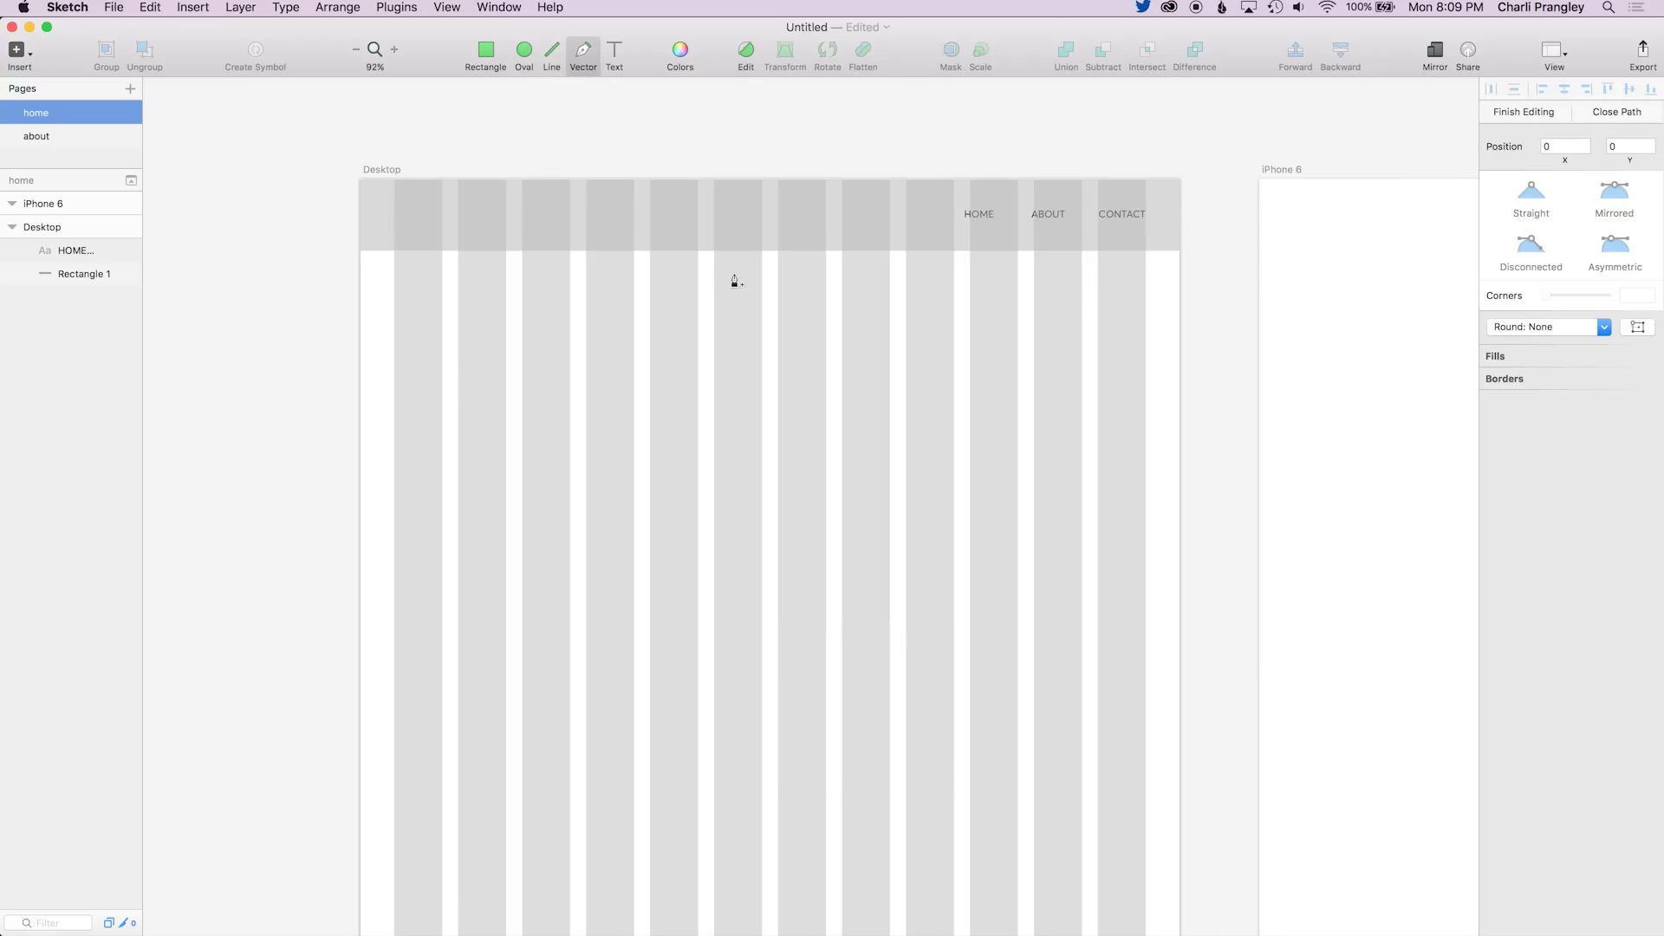
{"action": "left_click_drag", "start_coordinate": [751, 233], "coordinate": [690, 335]}
{"action": "key", "text": "super+z"}
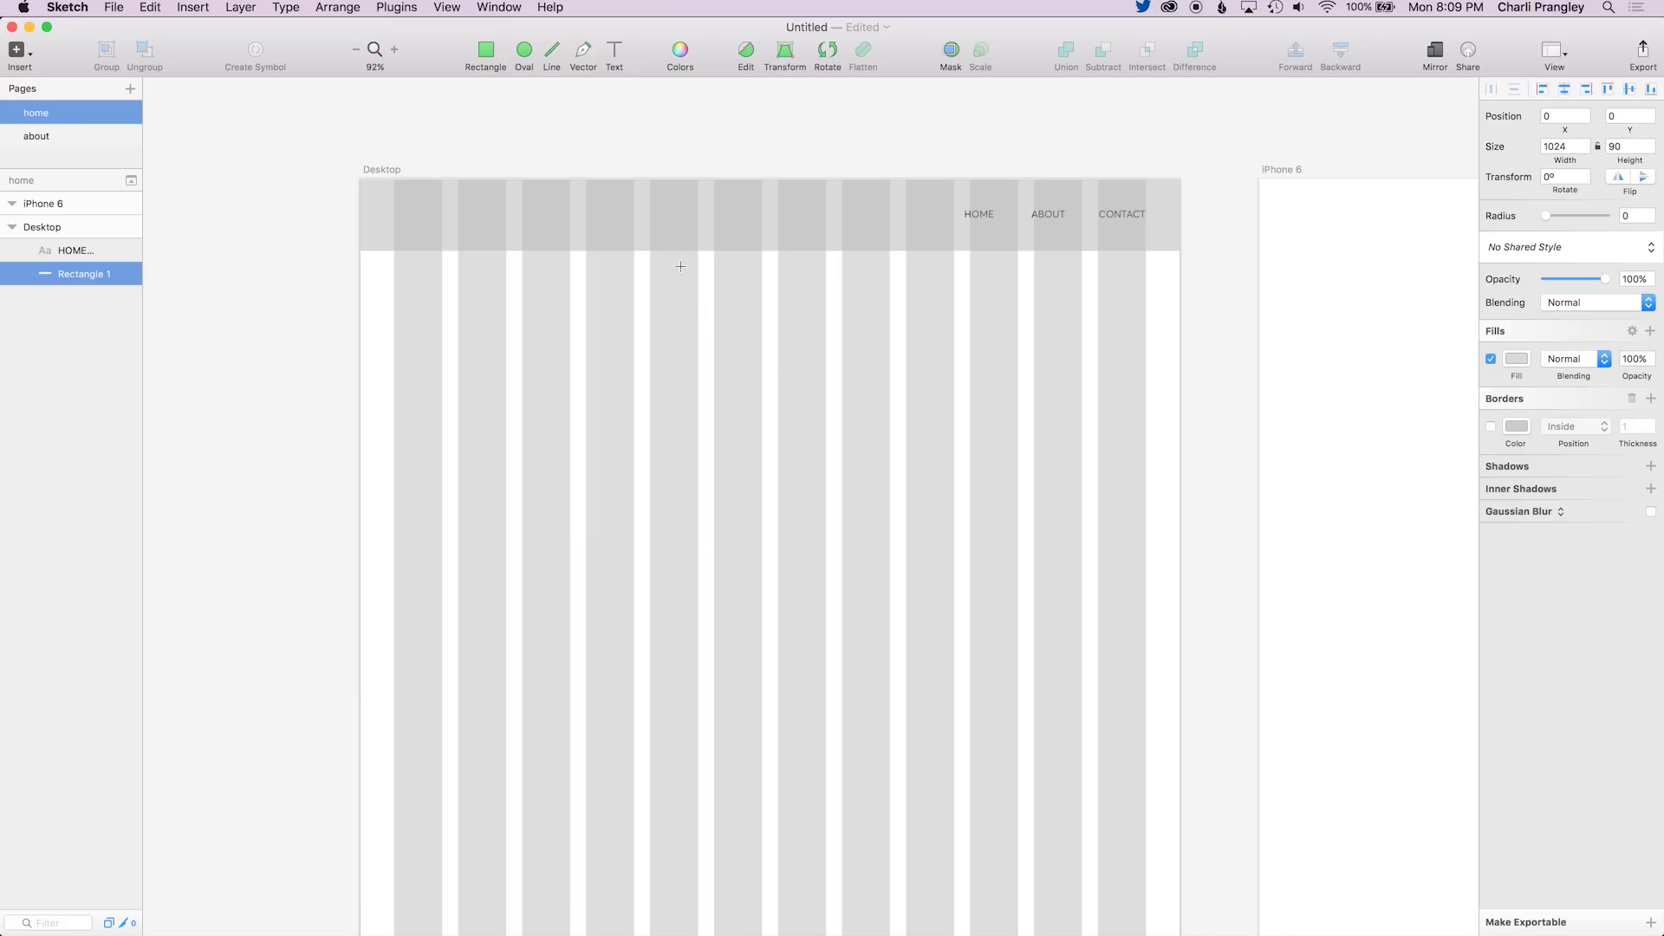
{"action": "key", "text": "Escape"}
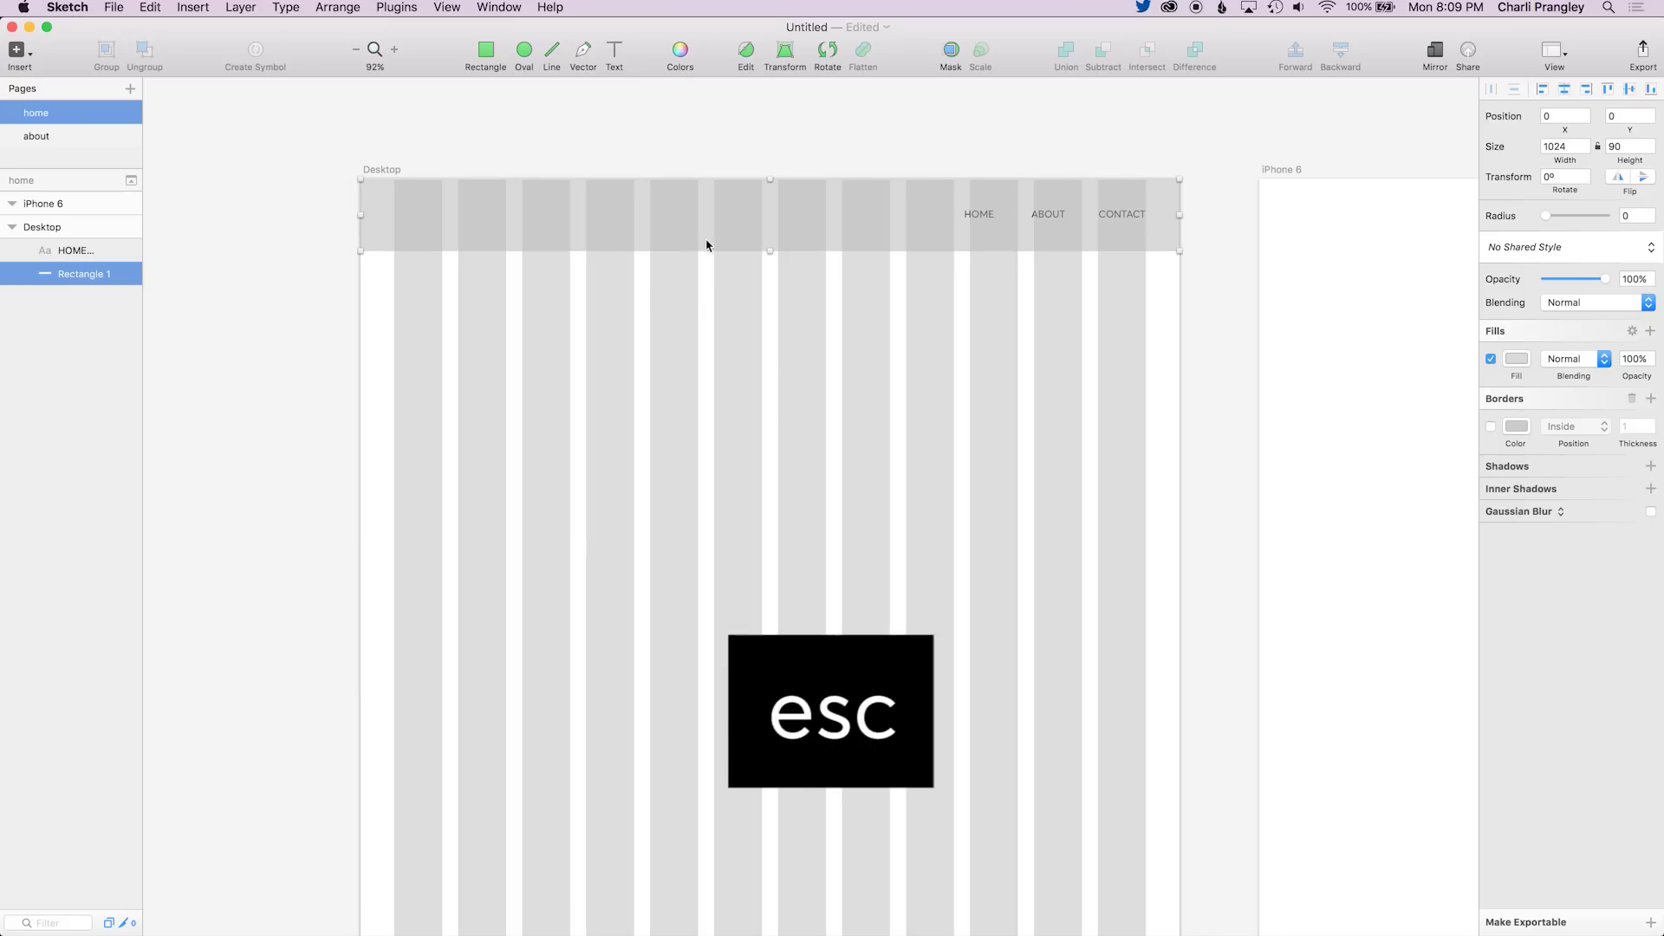
{"action": "left_click", "coordinate": [717, 312]}
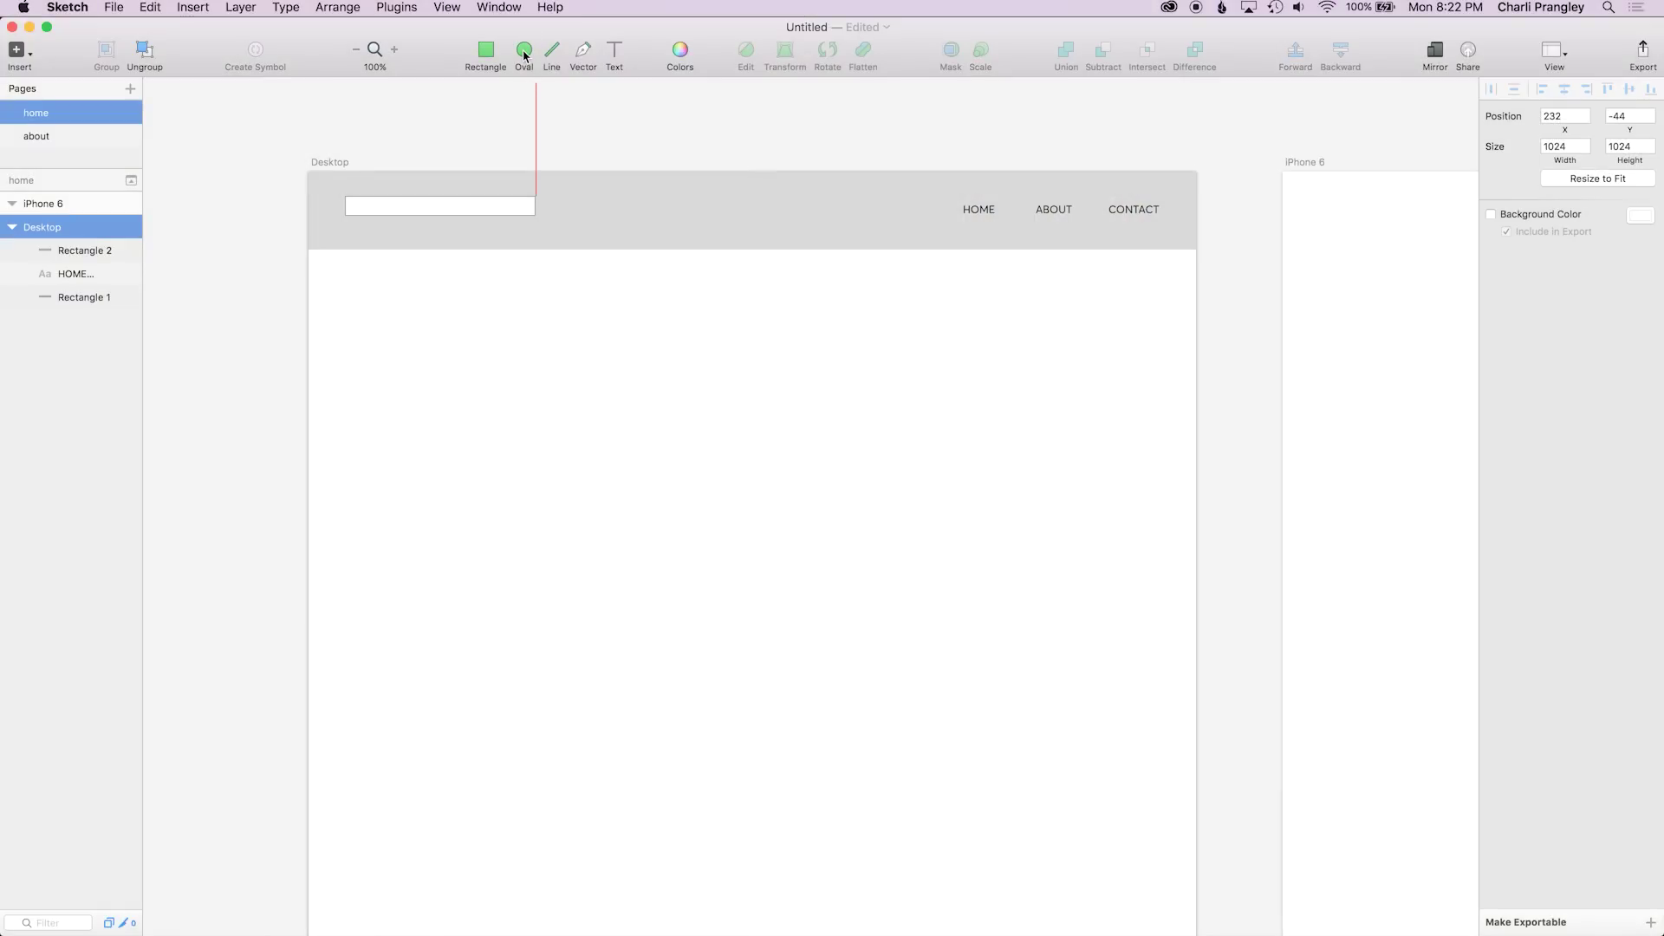
Draw a 140 px circle below the header's left end and fill it with a female persona photo
{"action": "key", "text": "ctrl+l"}
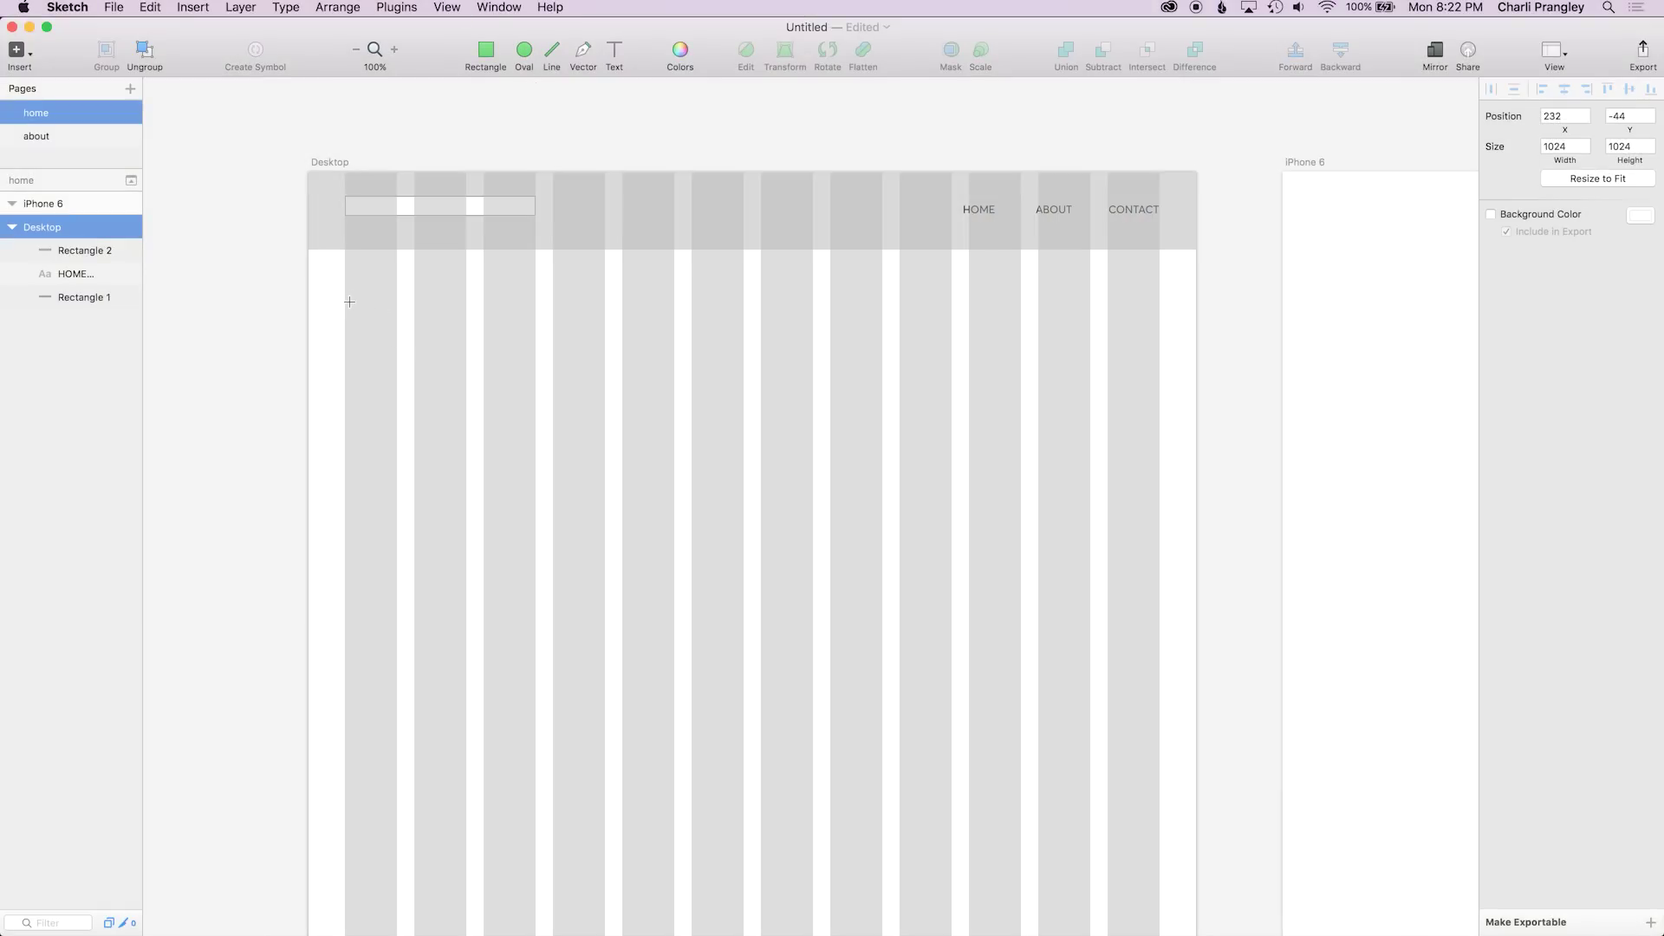
{"action": "left_click_drag", "start_coordinate": [347, 307], "coordinate": [489, 429]}
{"action": "left_click", "coordinate": [396, 8]}
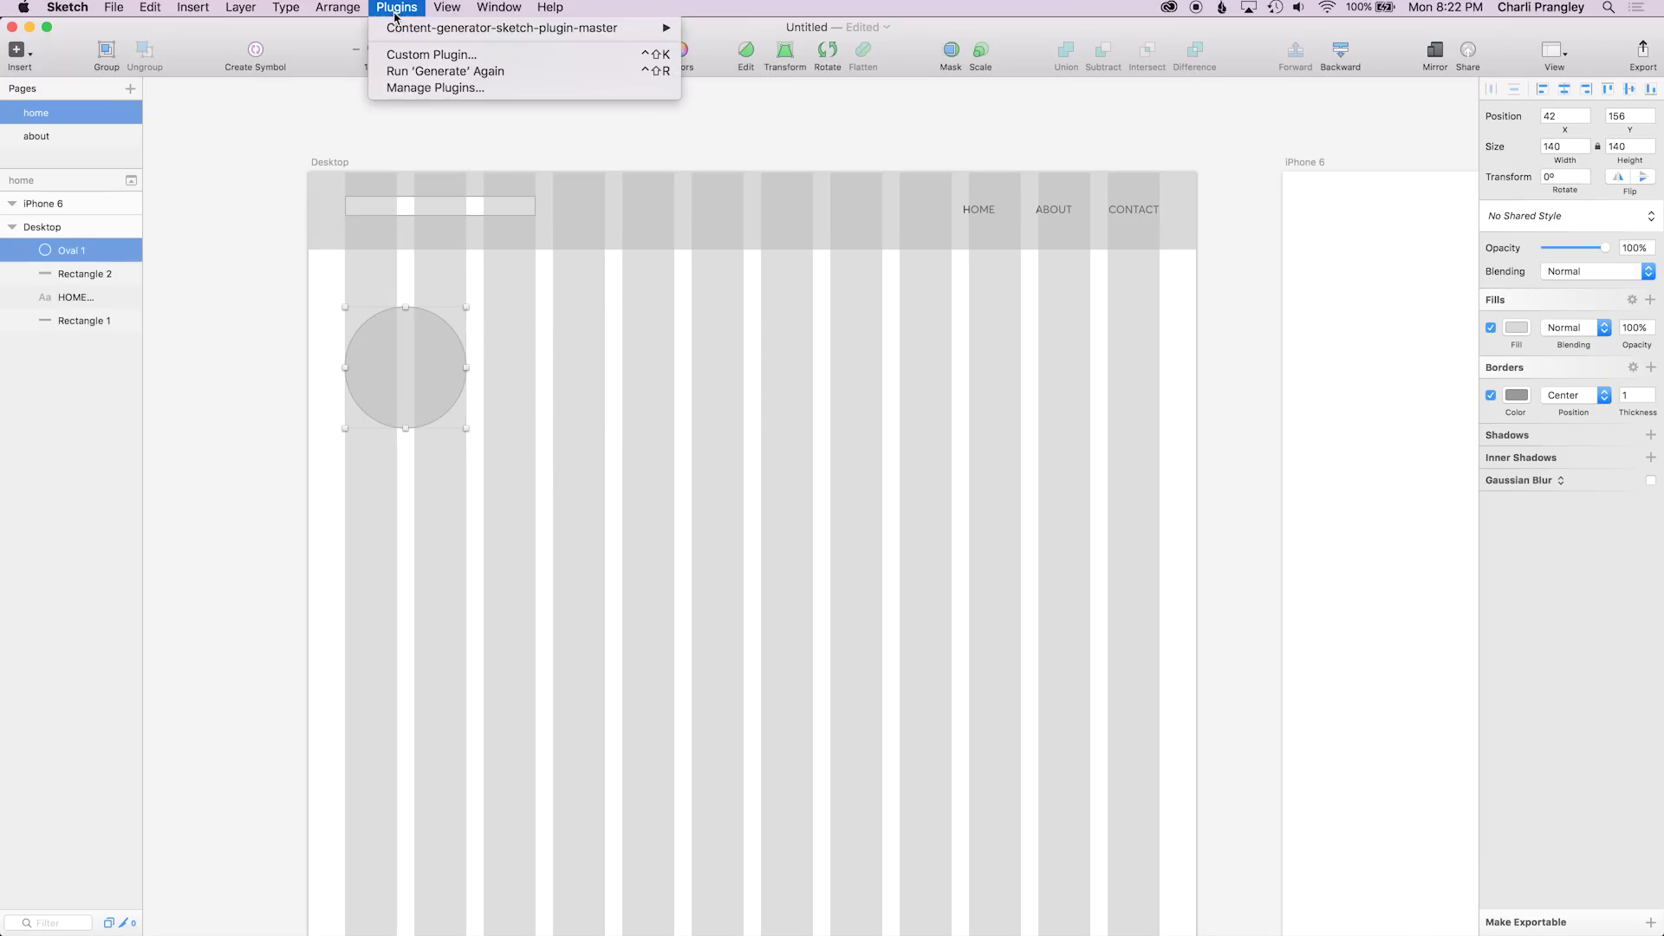
{"action": "mouse_move", "coordinate": [436, 38]}
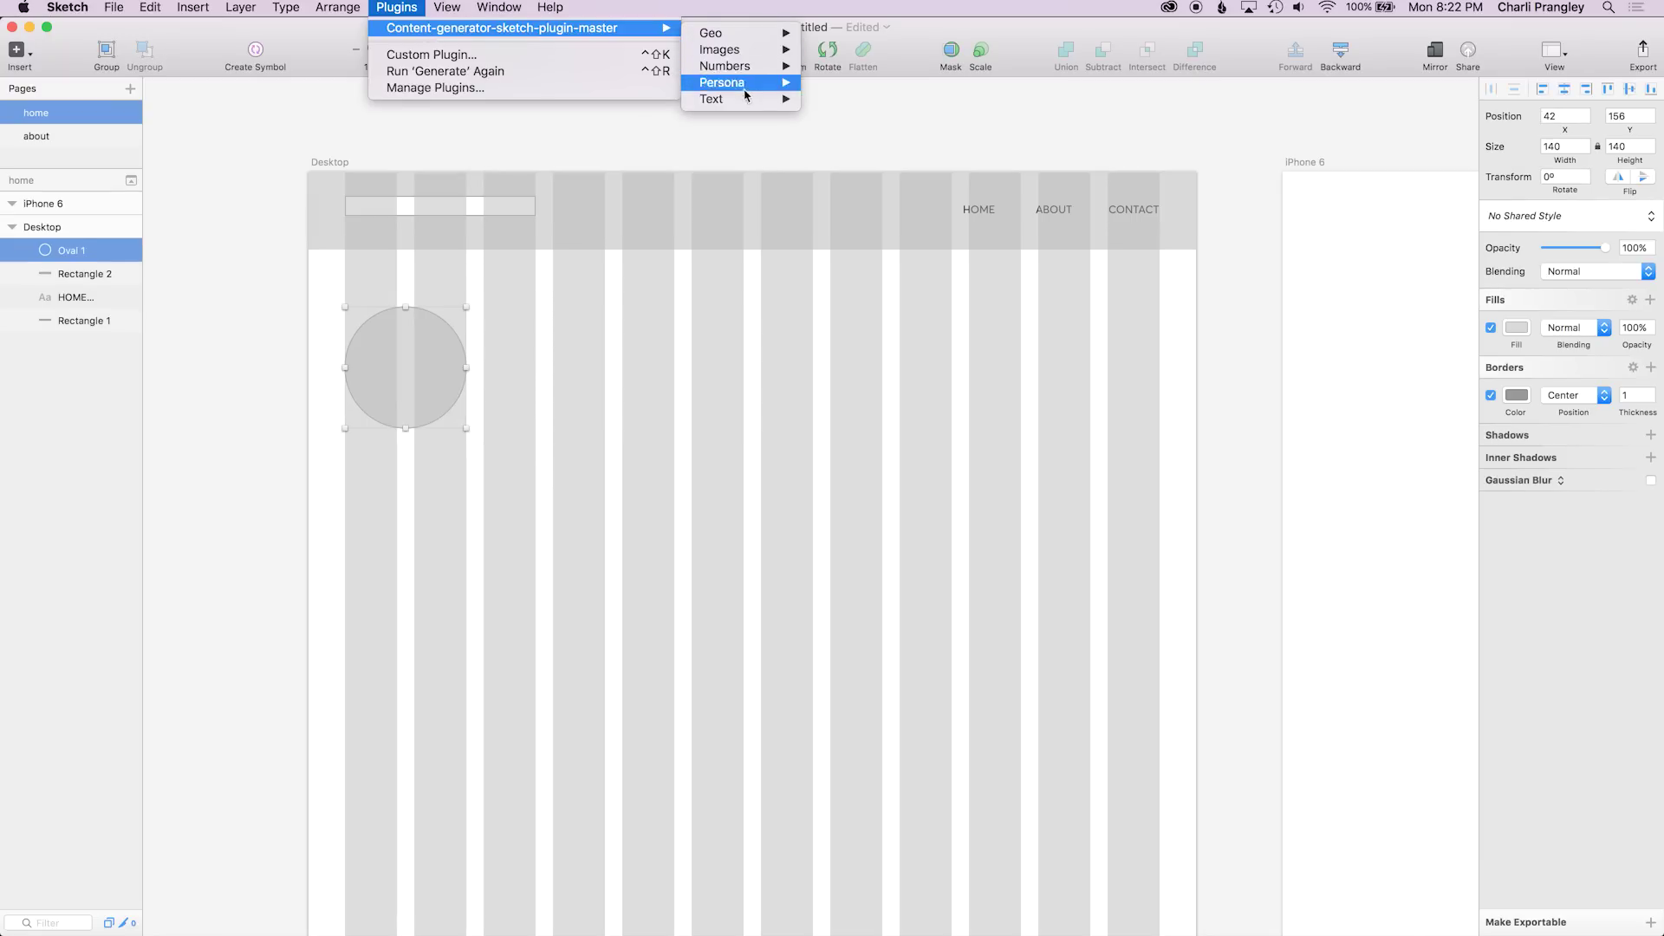
{"action": "mouse_move", "coordinate": [754, 82]}
{"action": "mouse_move", "coordinate": [858, 116]}
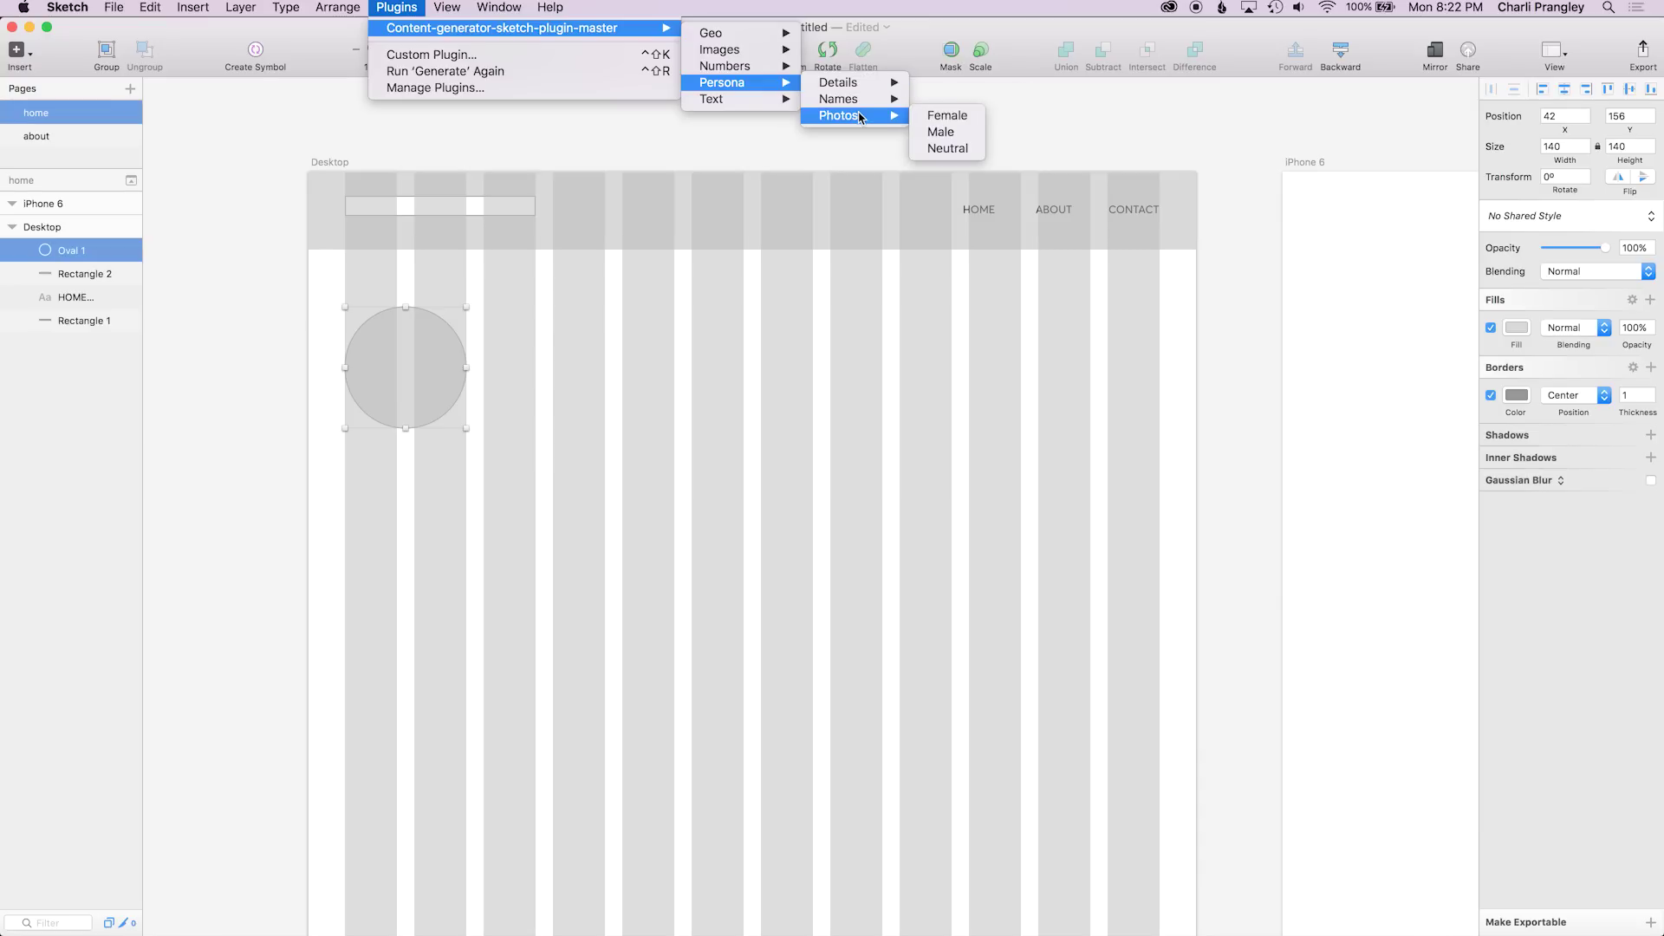
{"action": "left_click", "coordinate": [947, 122]}
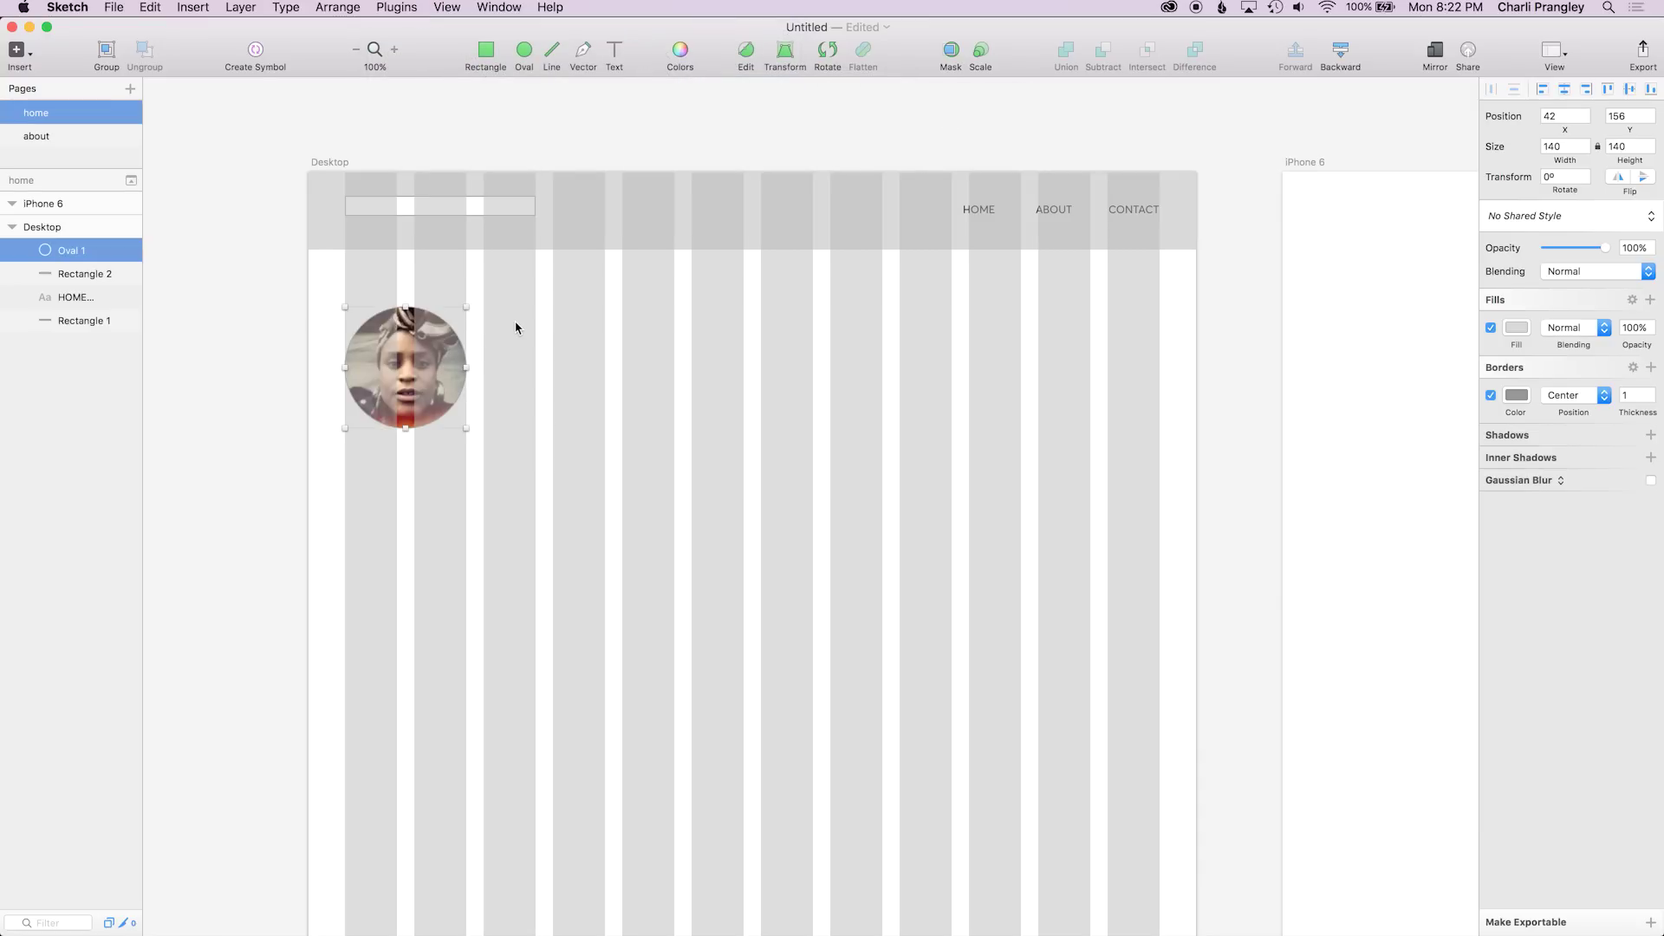
Draw a 'Type something' text box right of the circle and make its text black
{"action": "left_click", "coordinate": [554, 326]}
{"action": "key", "text": "t"}
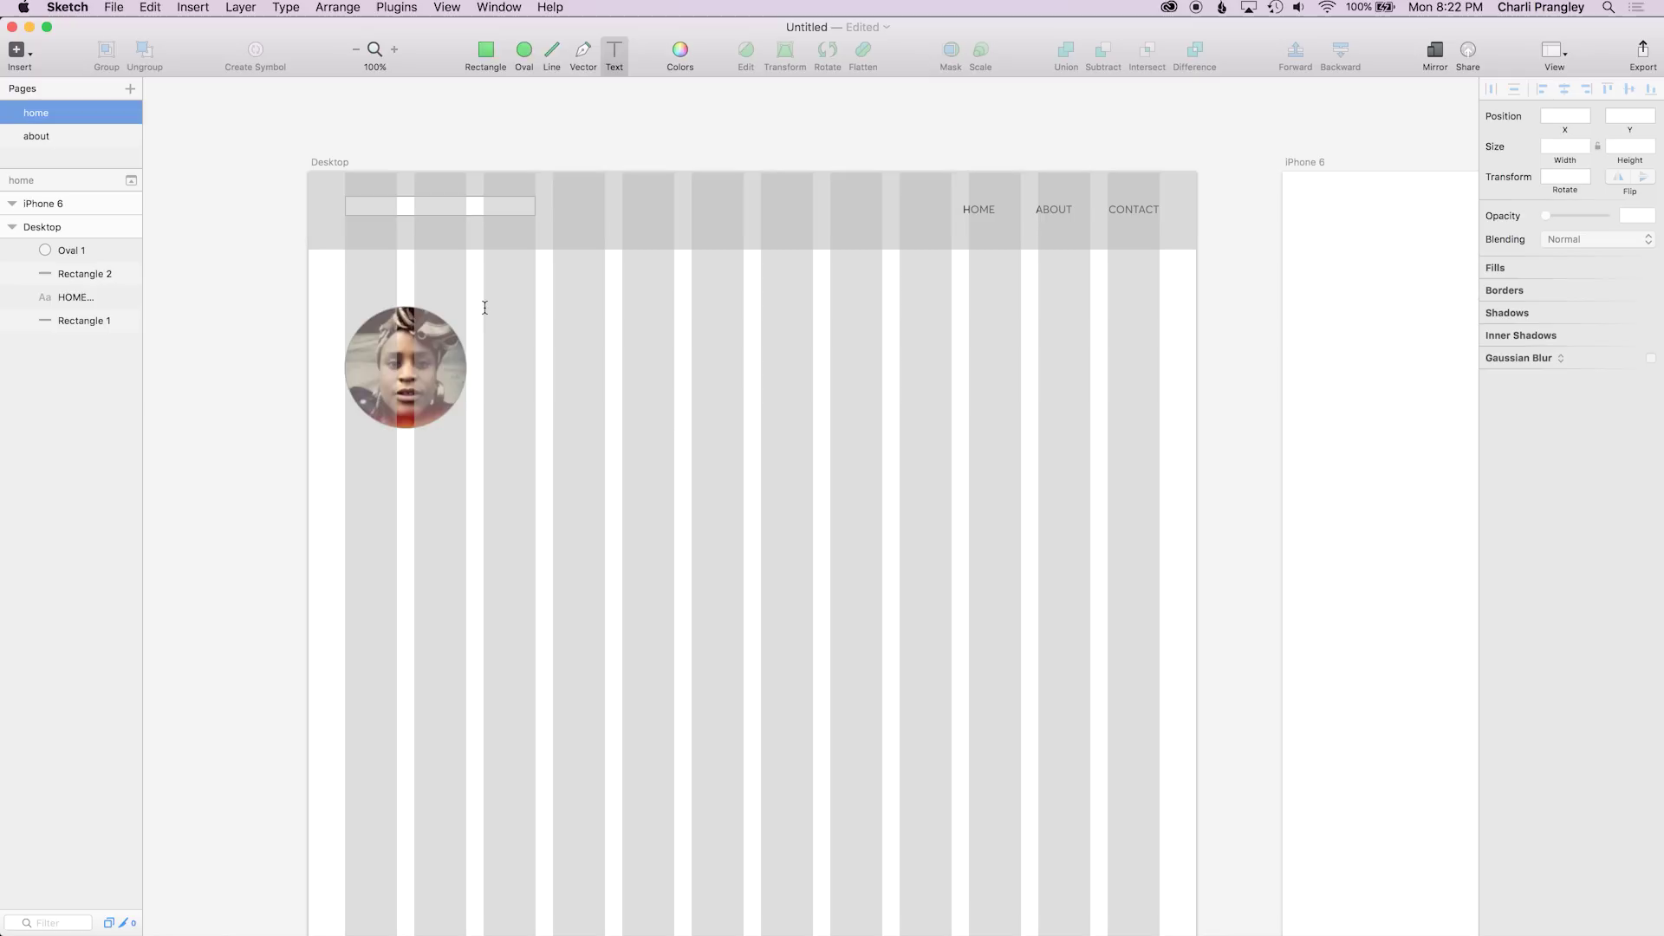
{"action": "left_click_drag", "start_coordinate": [486, 307], "coordinate": [673, 422]}
{"action": "key", "text": "Escape"}
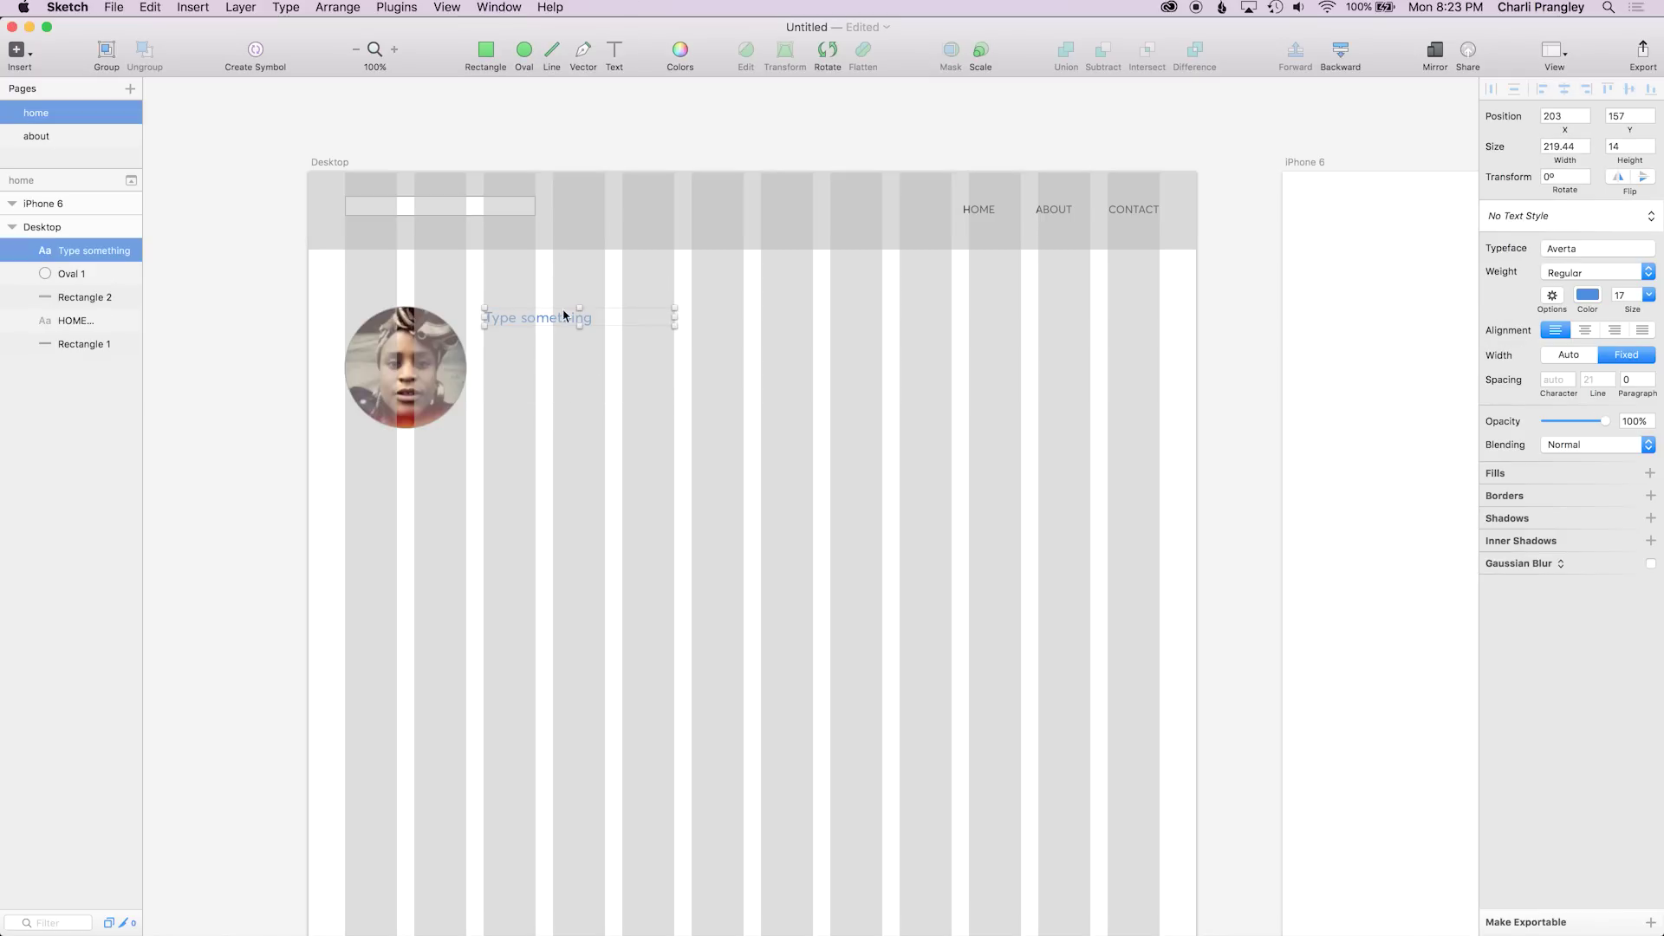
{"action": "left_click", "coordinate": [1587, 295]}
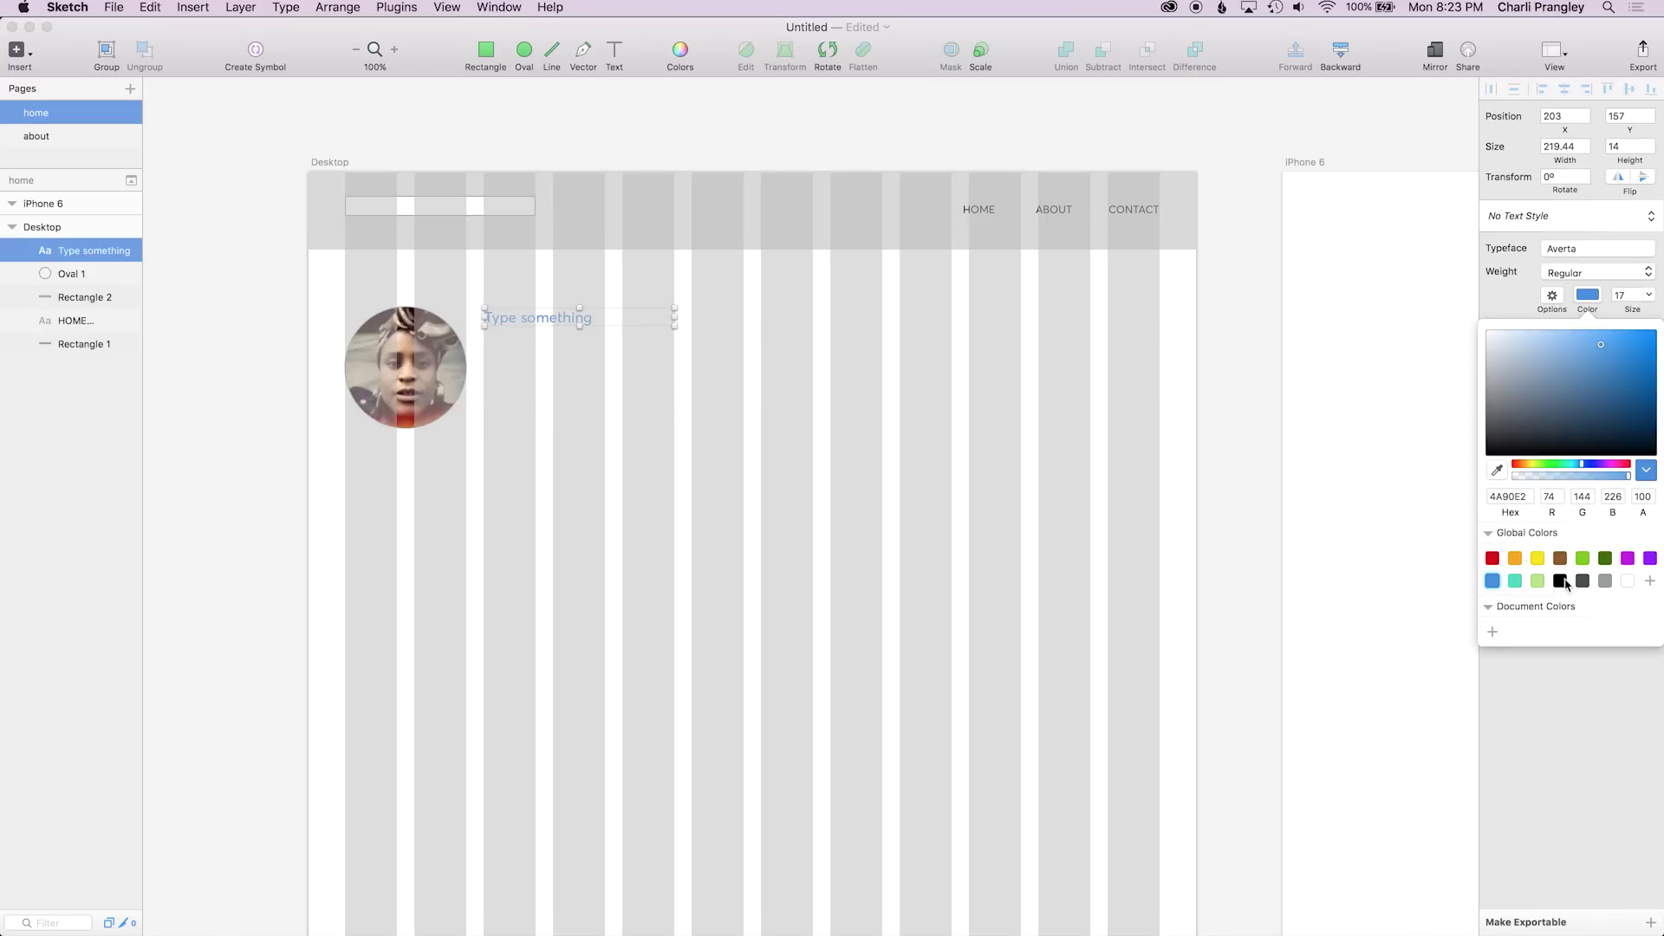
{"action": "left_click", "coordinate": [1565, 582]}
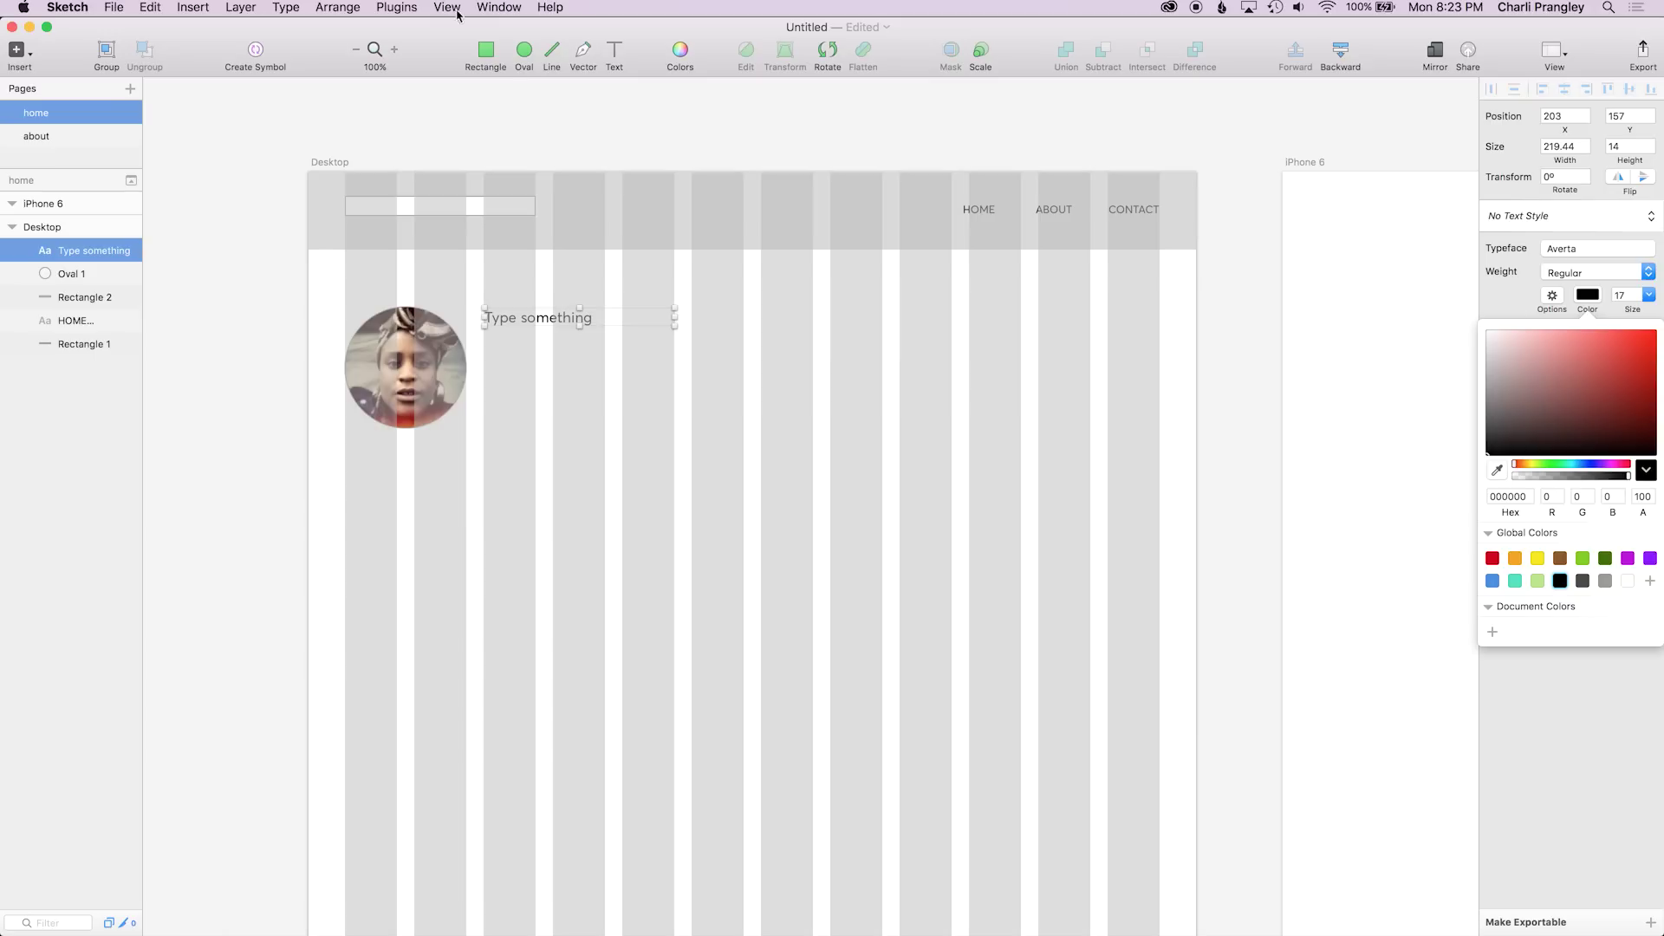
{"action": "left_click", "coordinate": [394, 7]}
Fill the text box with Content-generator lorem ipsum and delete everything after 'molestie.'
{"action": "mouse_move", "coordinate": [485, 28]}
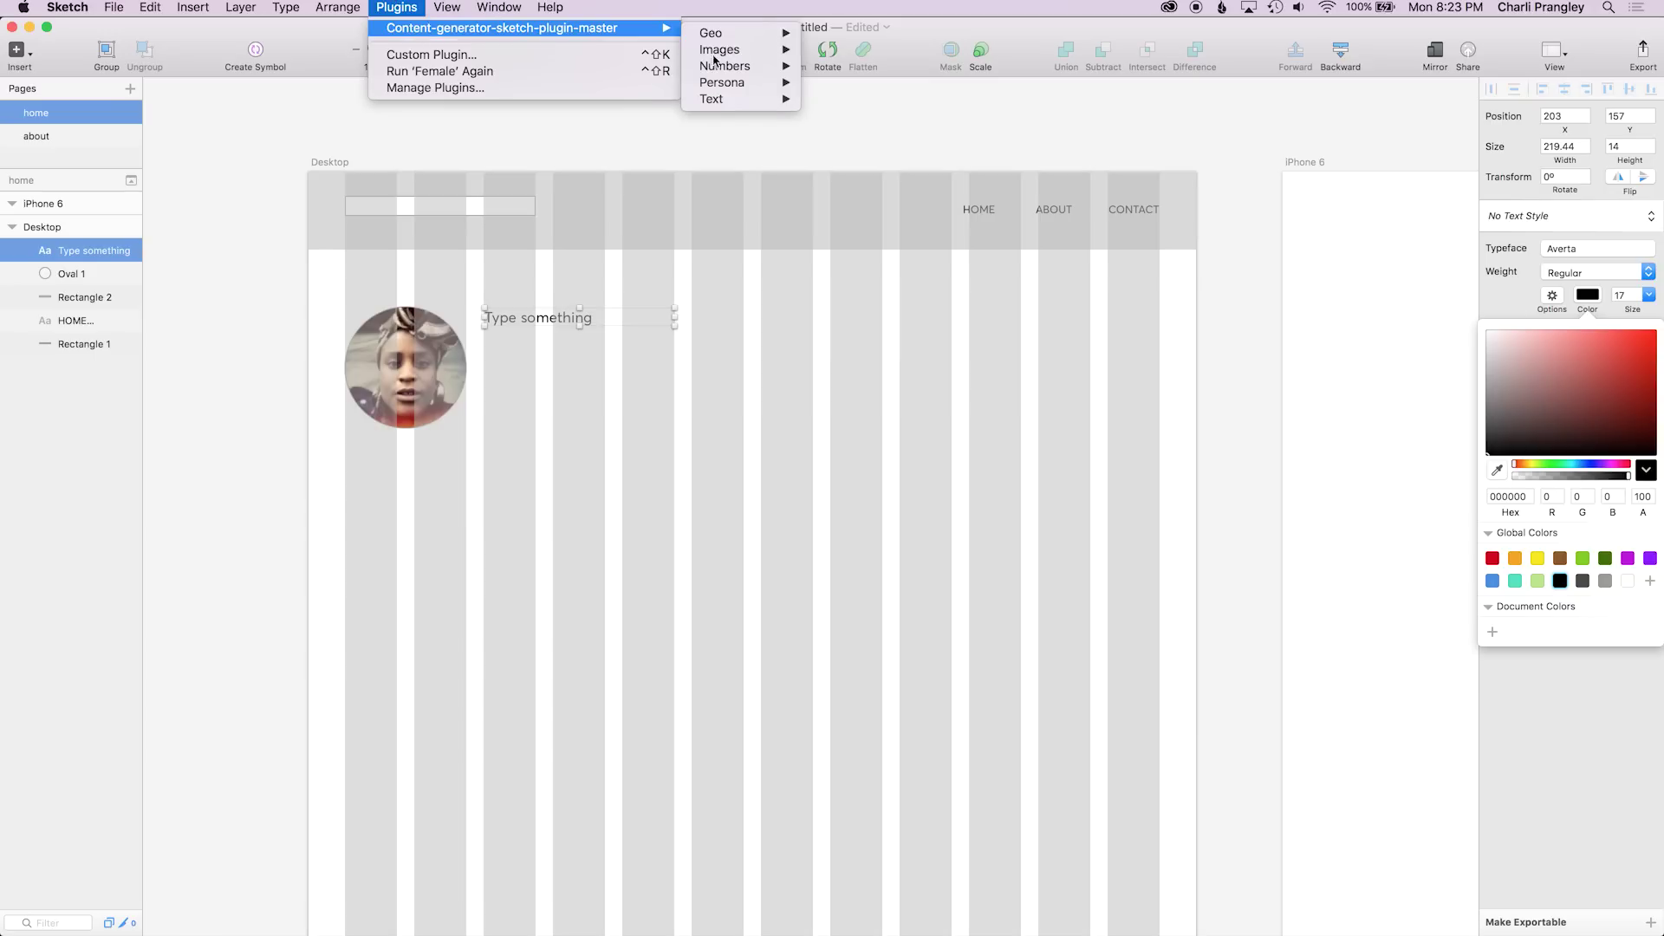
{"action": "mouse_move", "coordinate": [743, 102]}
{"action": "mouse_move", "coordinate": [866, 115]}
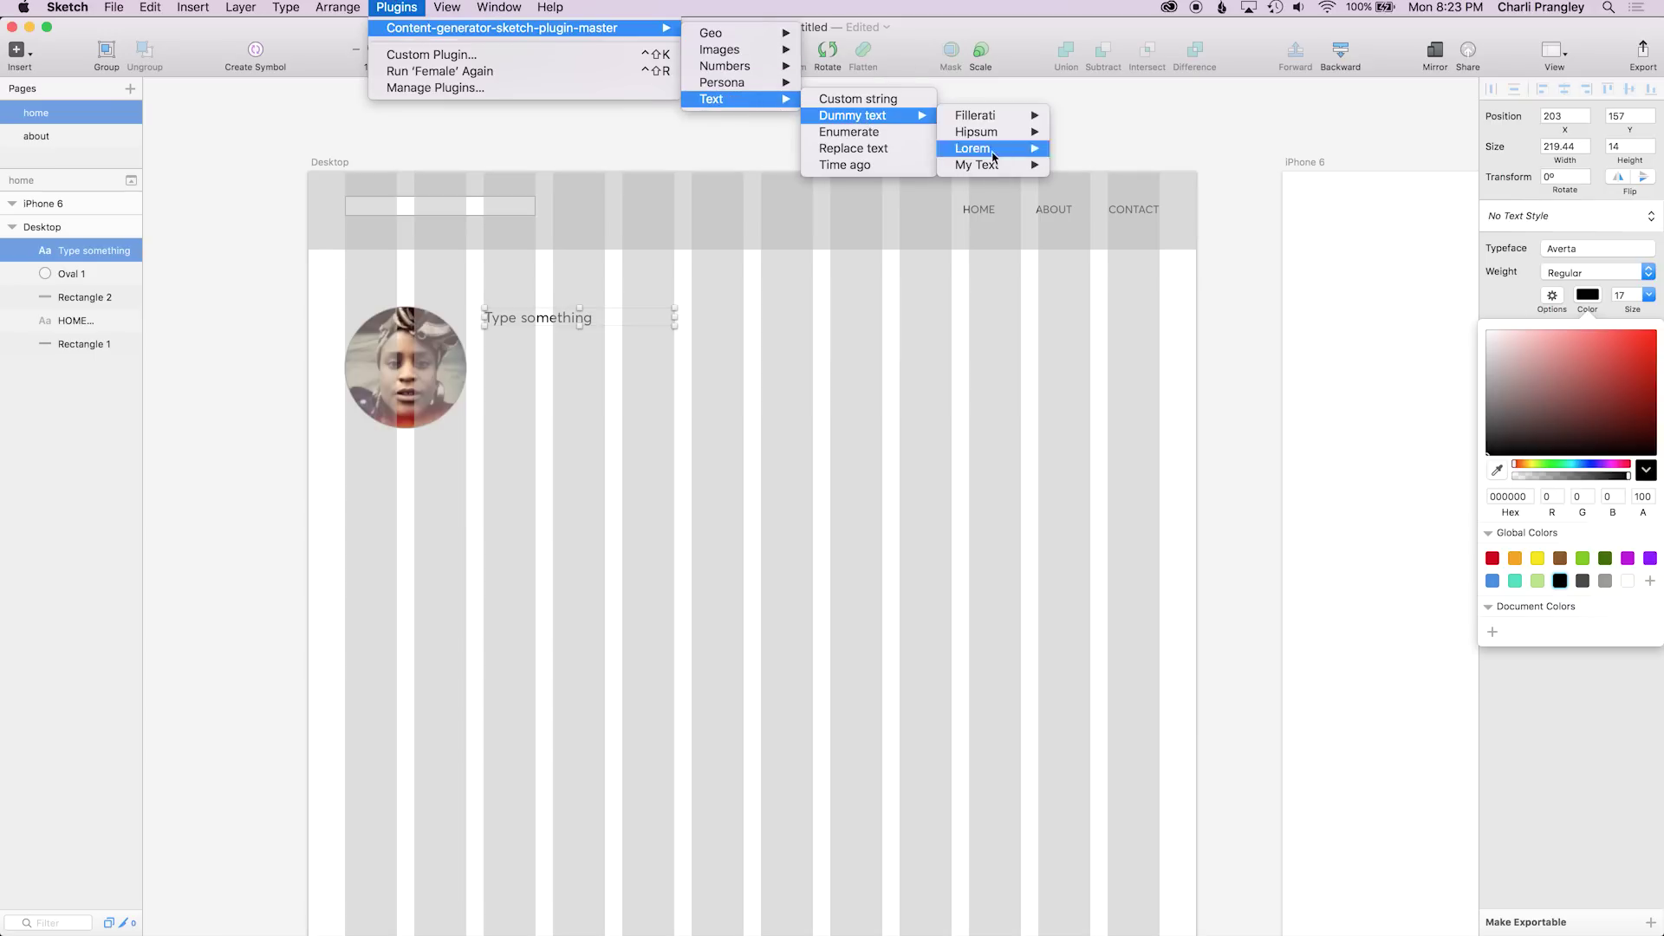
{"action": "mouse_move", "coordinate": [988, 148]}
{"action": "left_click", "coordinate": [1094, 149]}
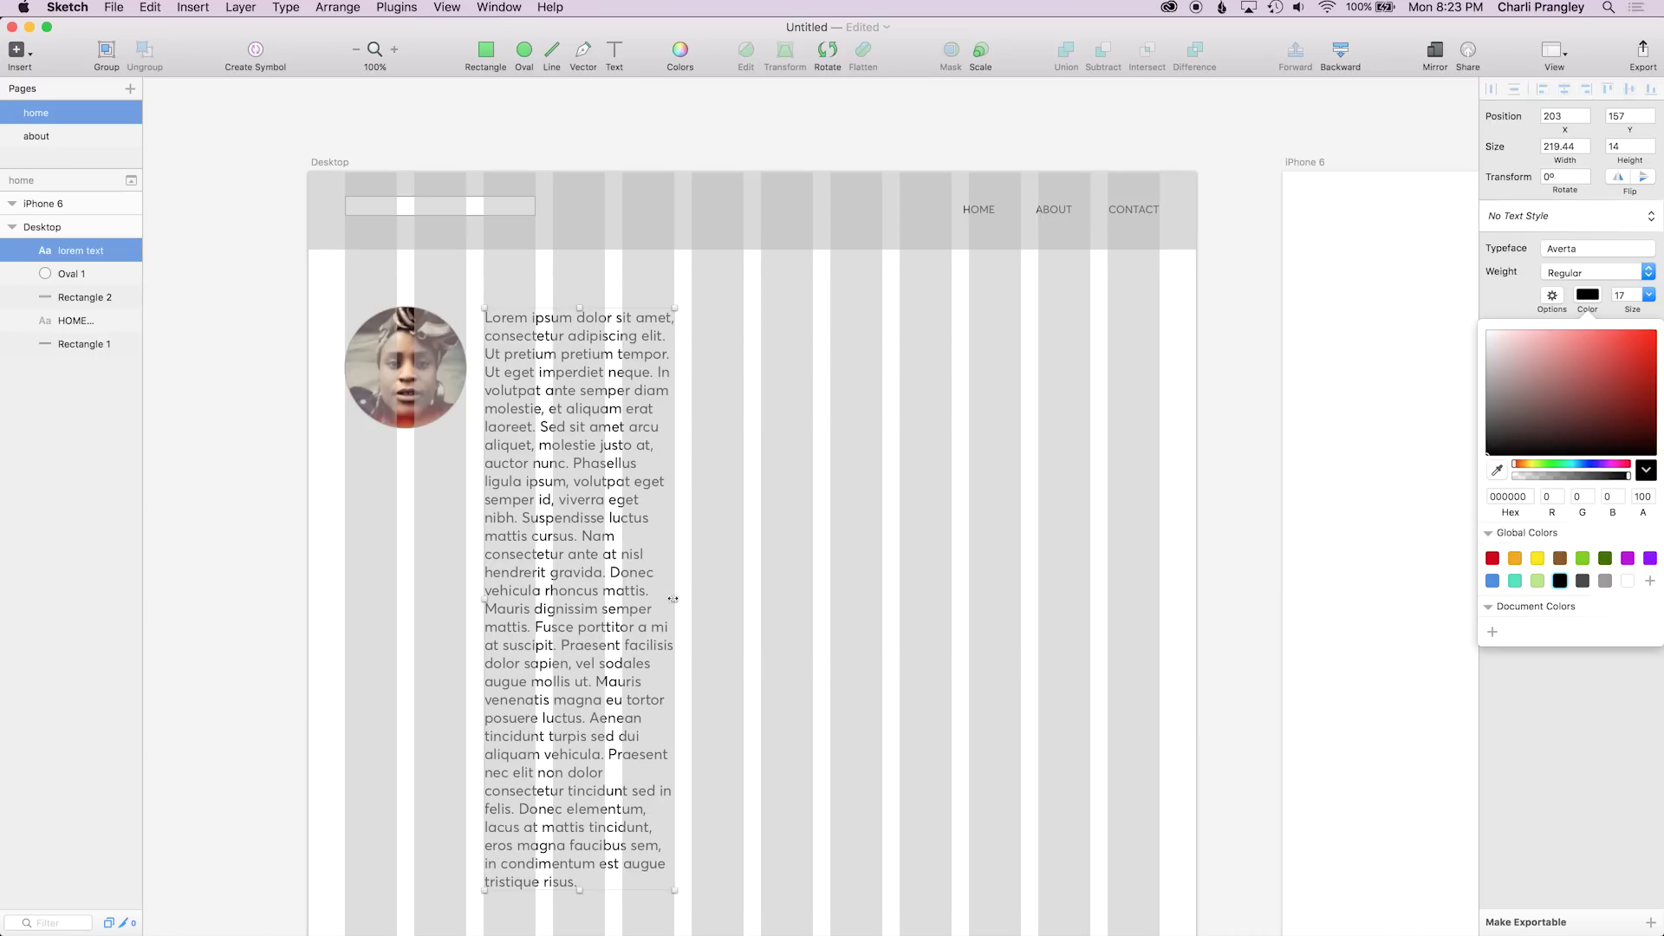
{"action": "double_click", "coordinate": [672, 599]}
{"action": "left_click_drag", "start_coordinate": [543, 408], "coordinate": [676, 907]}
{"action": "key", "text": "BackSpace"}
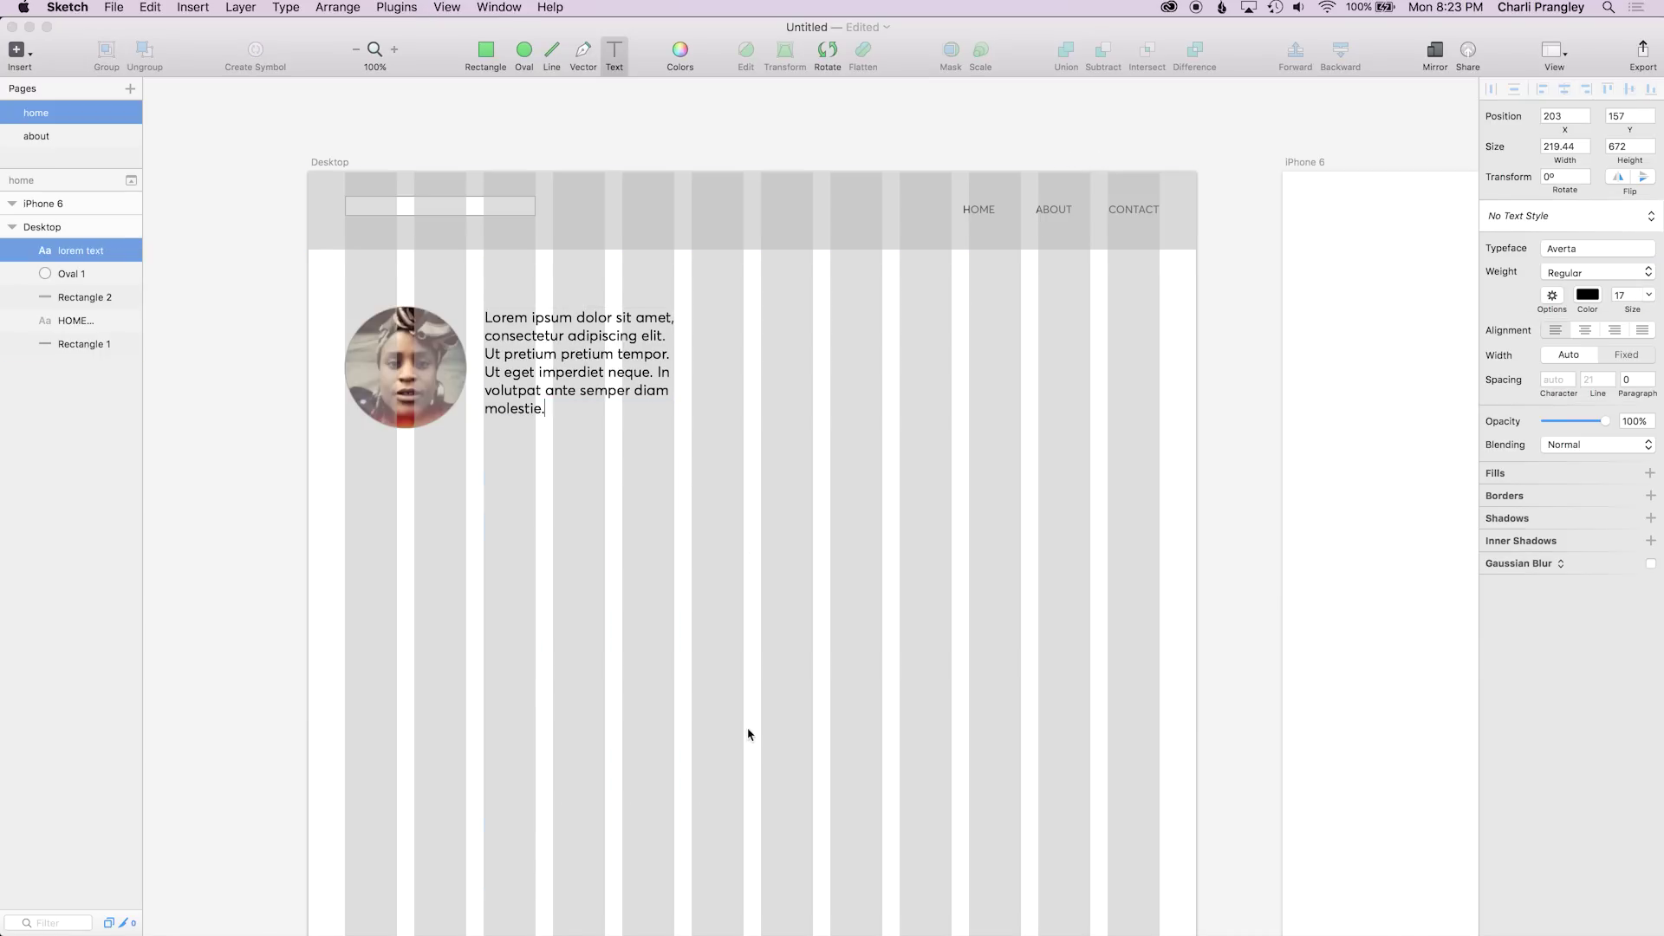
Duplicate the circle and paragraph to the right, refilling the copied circle with a male persona photo
{"action": "key", "text": "Escape"}
{"action": "left_click", "coordinate": [405, 367], "text": "shift"}
{"action": "left_click_drag", "start_coordinate": [405, 367], "coordinate": [820, 368]}
{"action": "left_click", "coordinate": [822, 368]}
{"action": "left_click", "coordinate": [396, 7]}
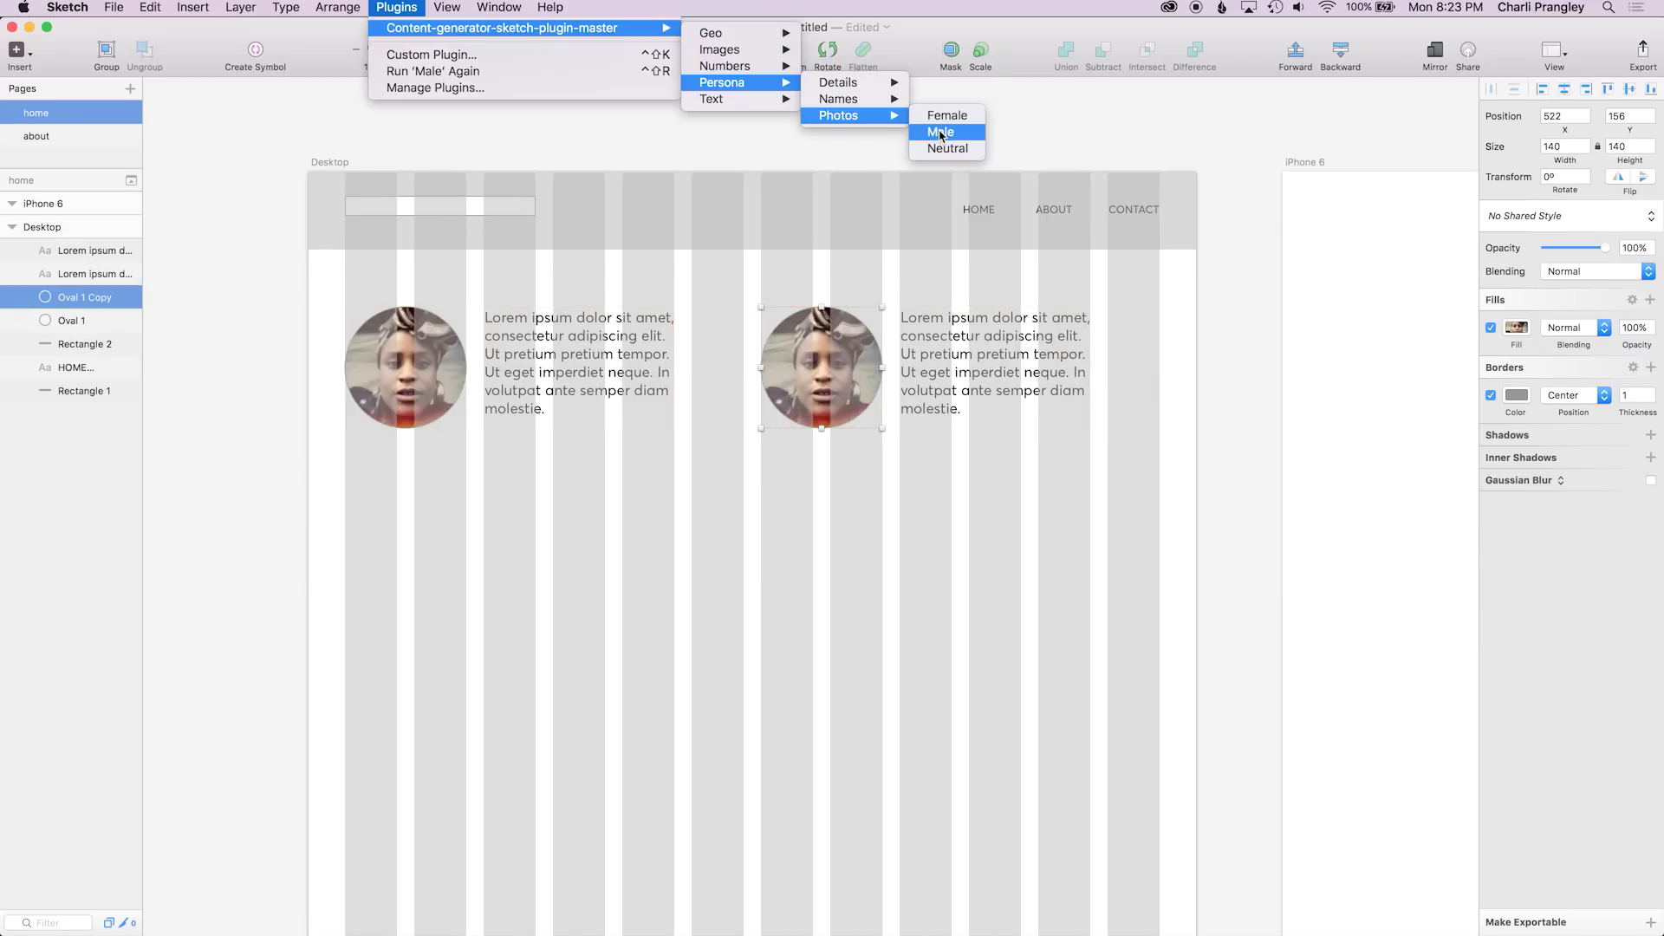
{"action": "left_click", "coordinate": [940, 133]}
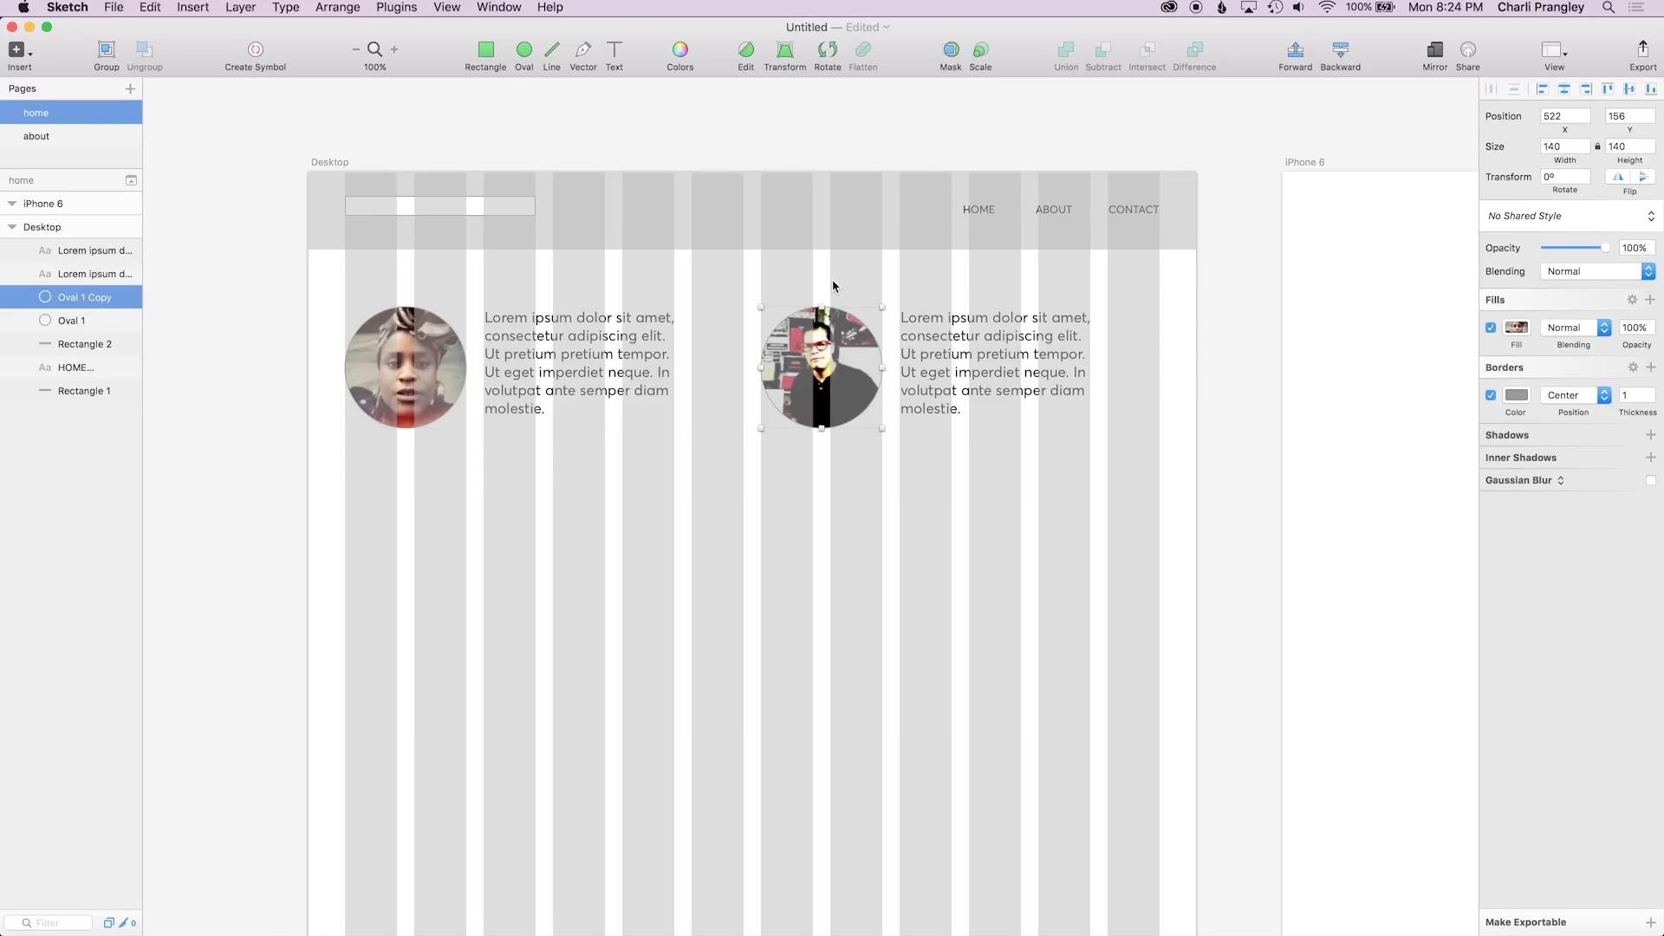
{"action": "key", "text": "Escape"}
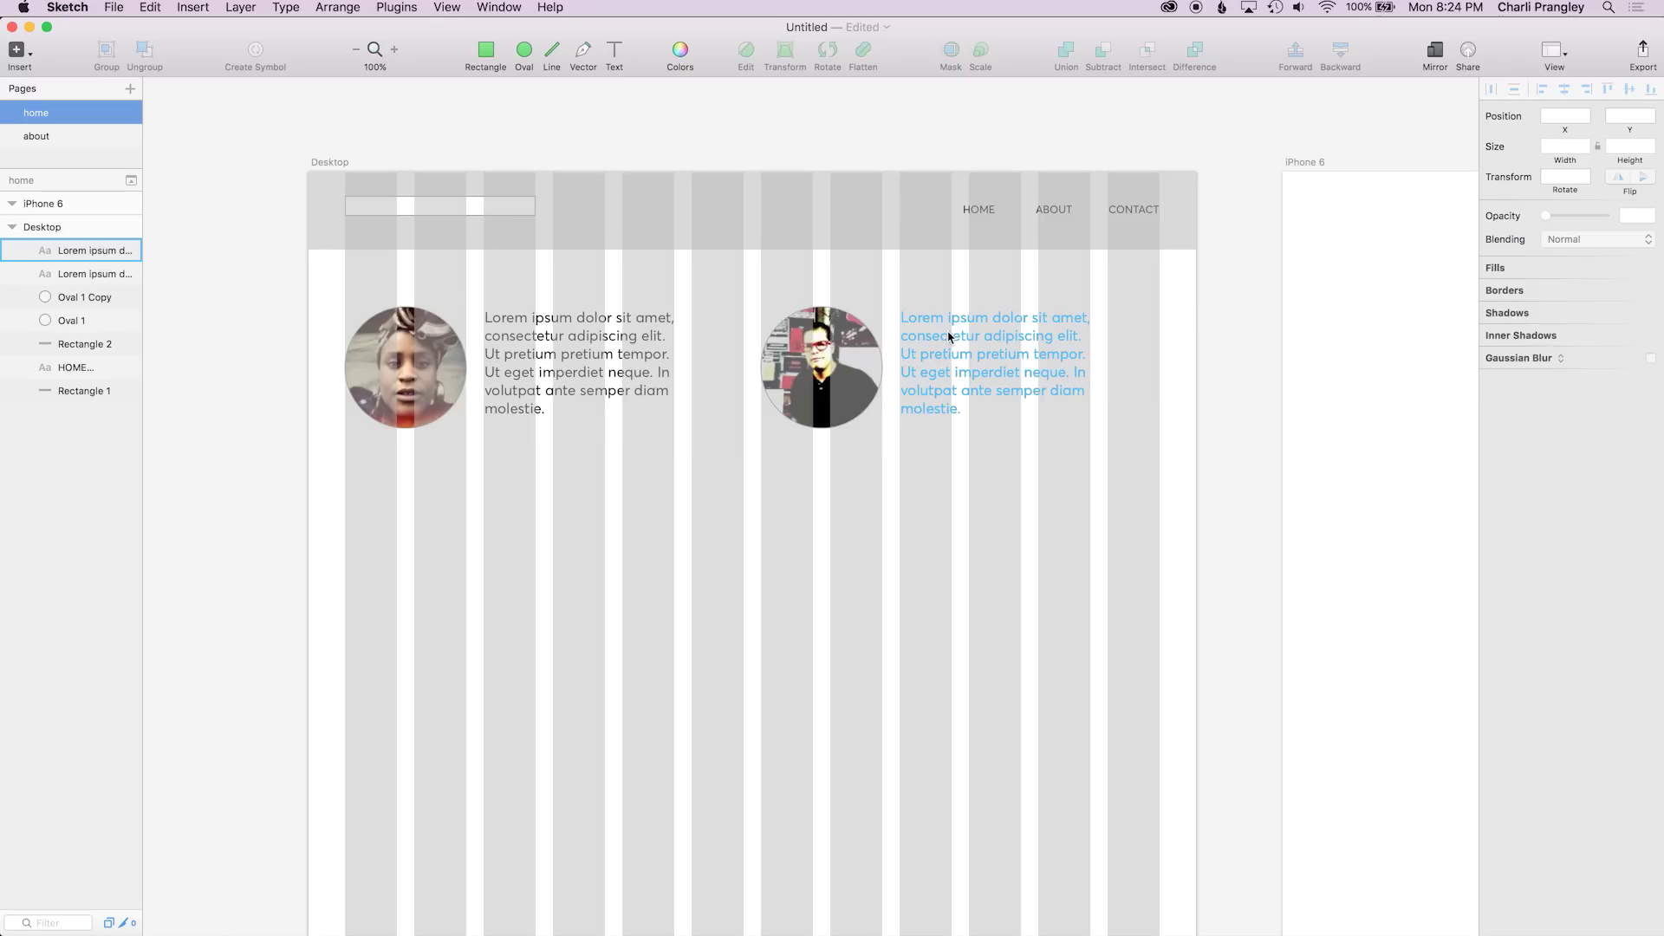
Move both avatar columns further down and add a 'Headline' text layer above them
{"action": "left_click_drag", "start_coordinate": [324, 323], "coordinate": [1185, 398]}
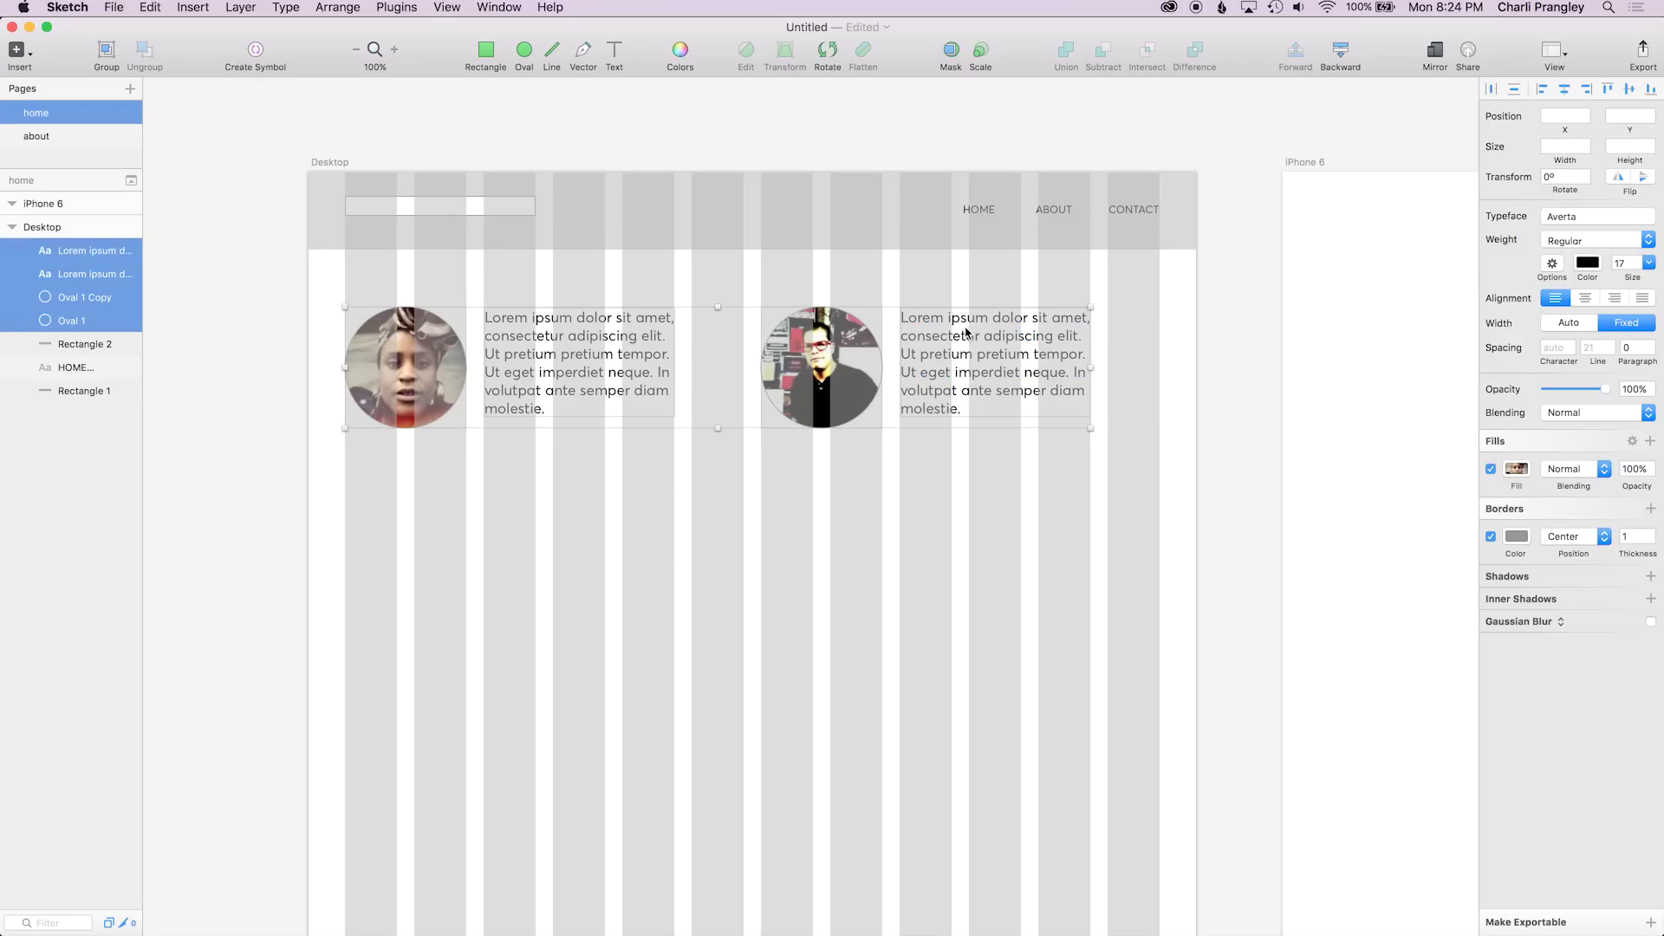
{"action": "left_click_drag", "start_coordinate": [969, 337], "coordinate": [982, 540]}
{"action": "key", "text": "t"}
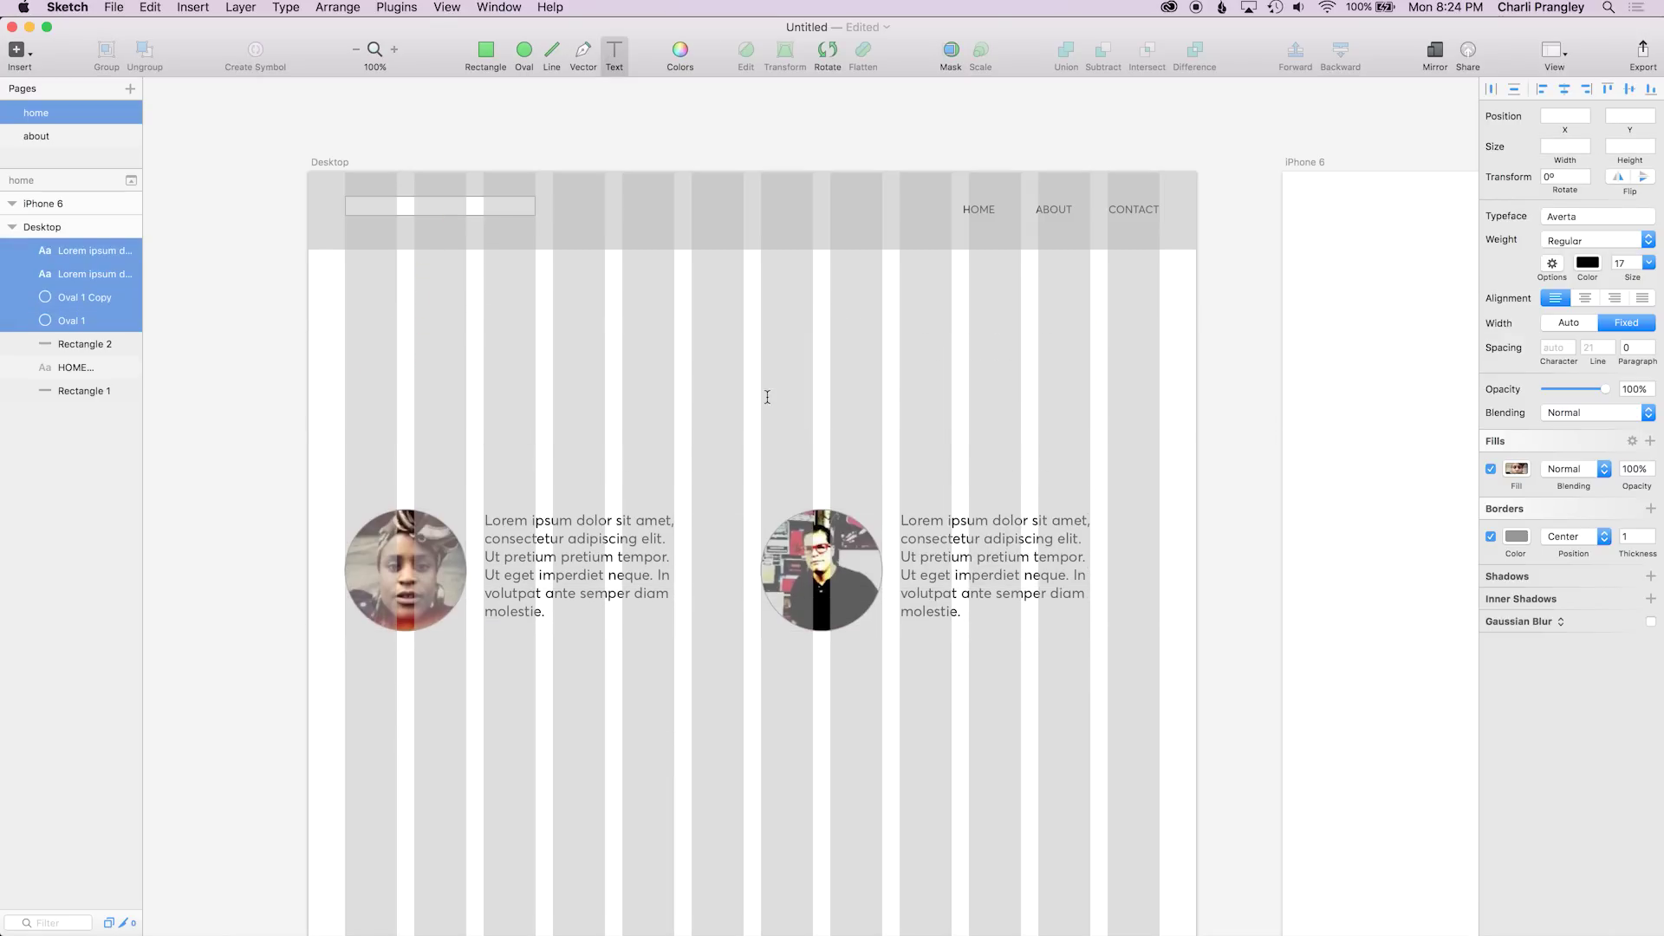
{"action": "left_click", "coordinate": [753, 359]}
{"action": "type", "text": "Headline"}
{"action": "key", "text": "Escape"}
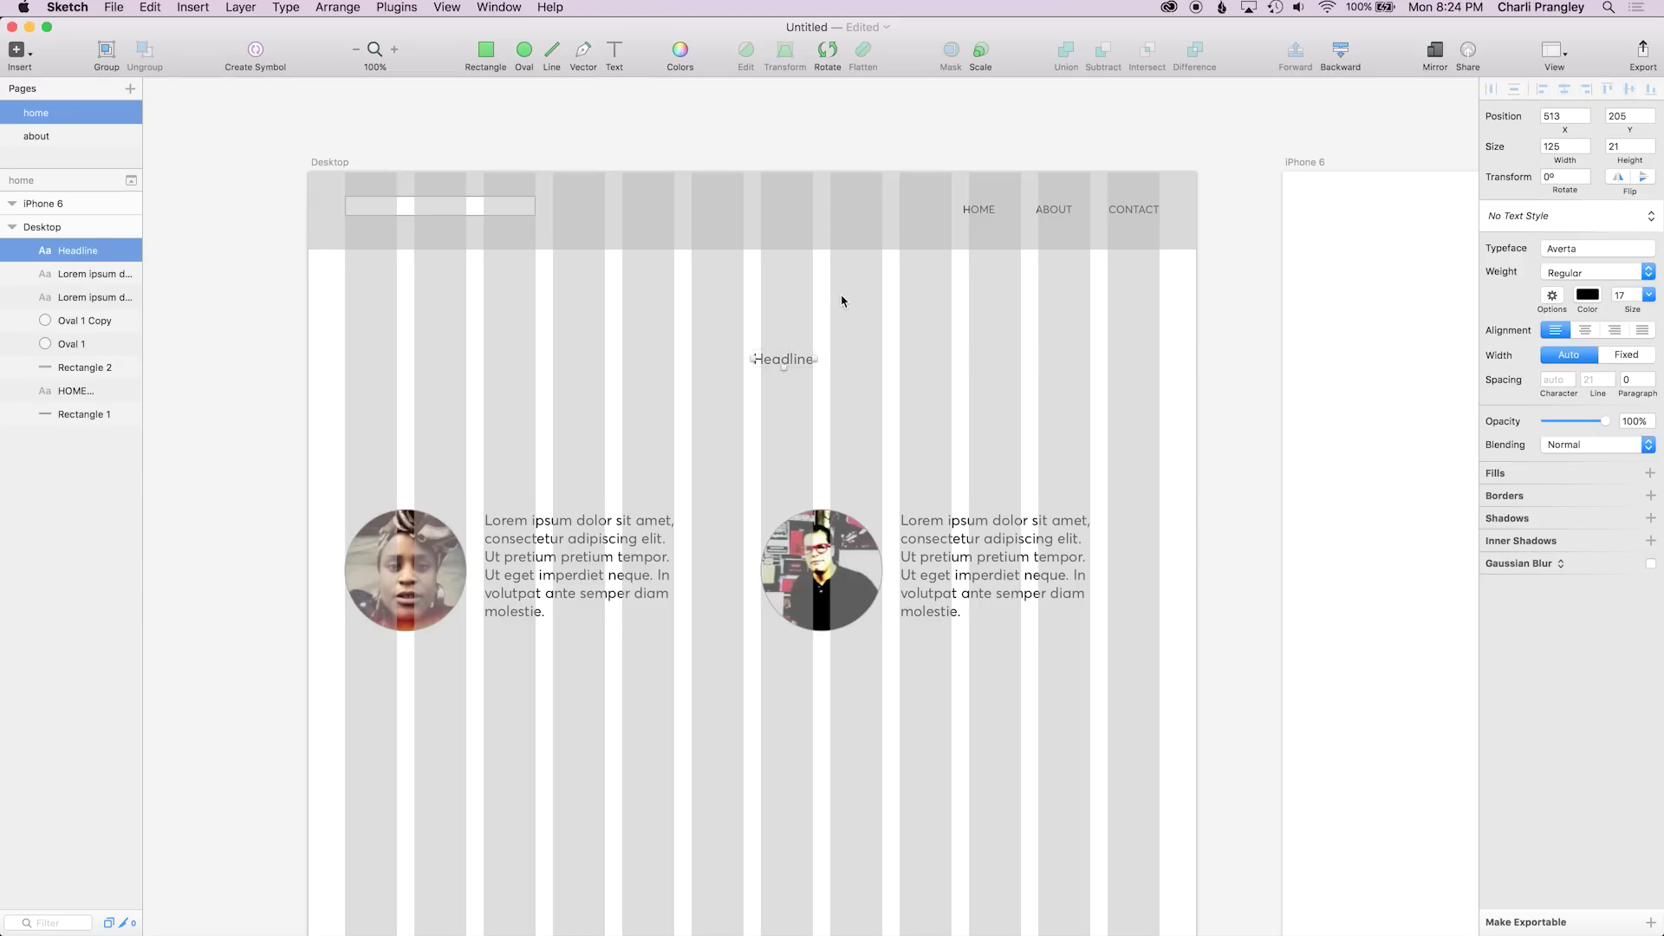
Set the Headline to size 34, centre it horizontally, and draw a horizontal rule beneath it
{"action": "left_click", "coordinate": [1622, 294]}
{"action": "type", "text": "34"}
{"action": "key", "text": "Return"}
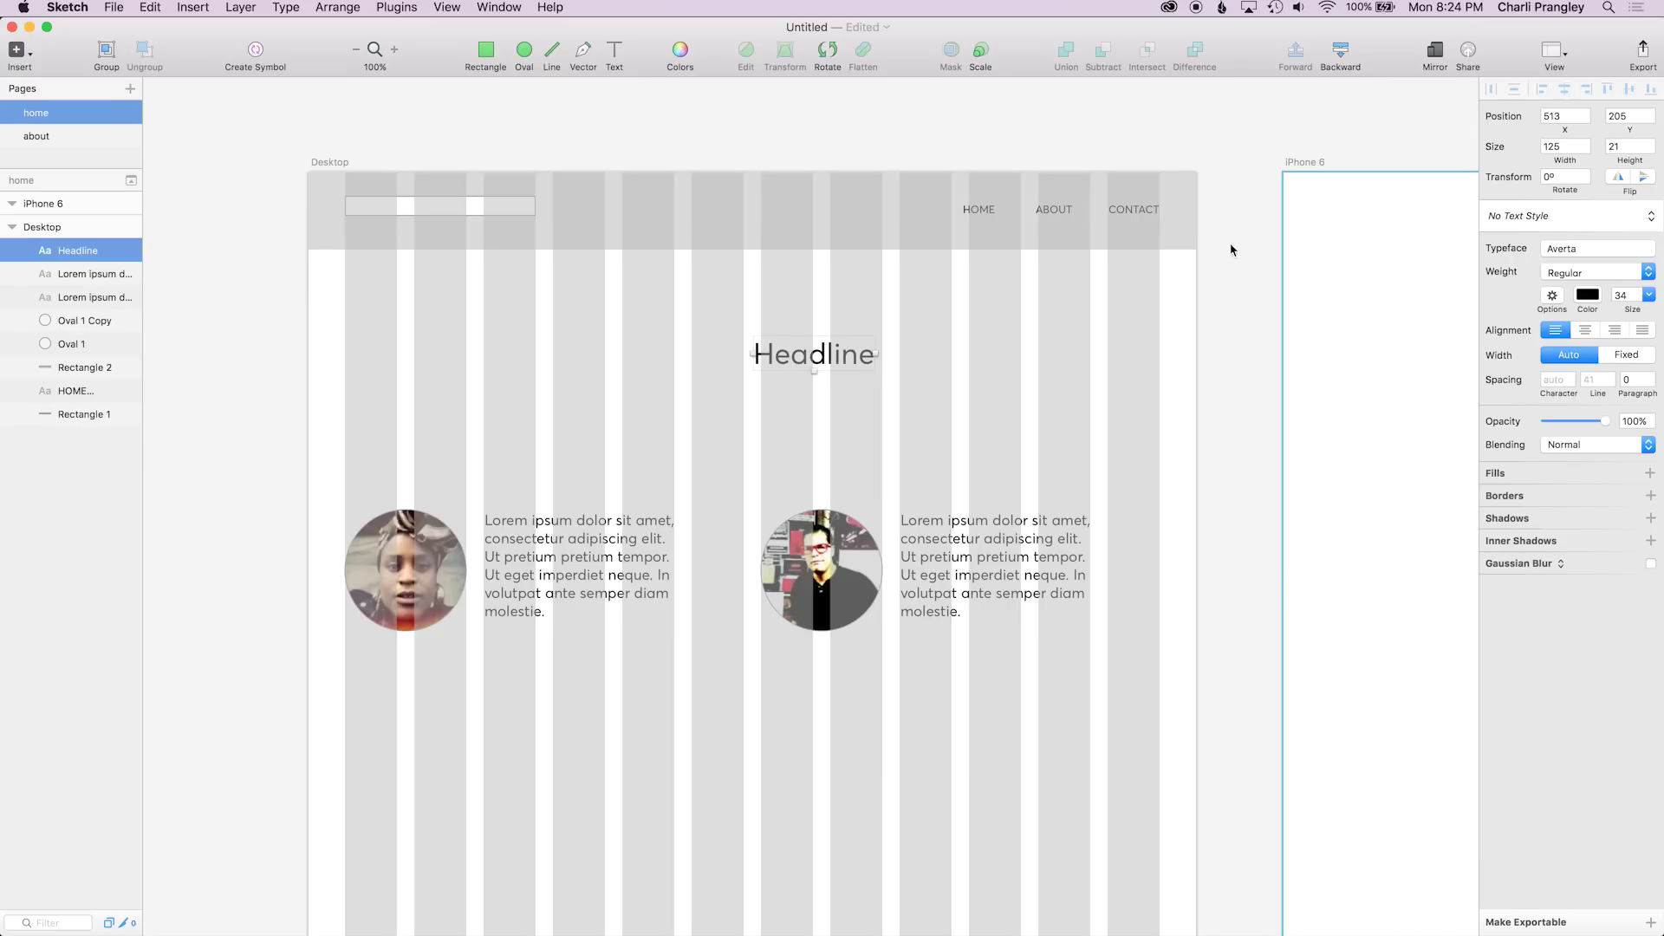
{"action": "left_click_drag", "start_coordinate": [836, 351], "coordinate": [905, 355]}
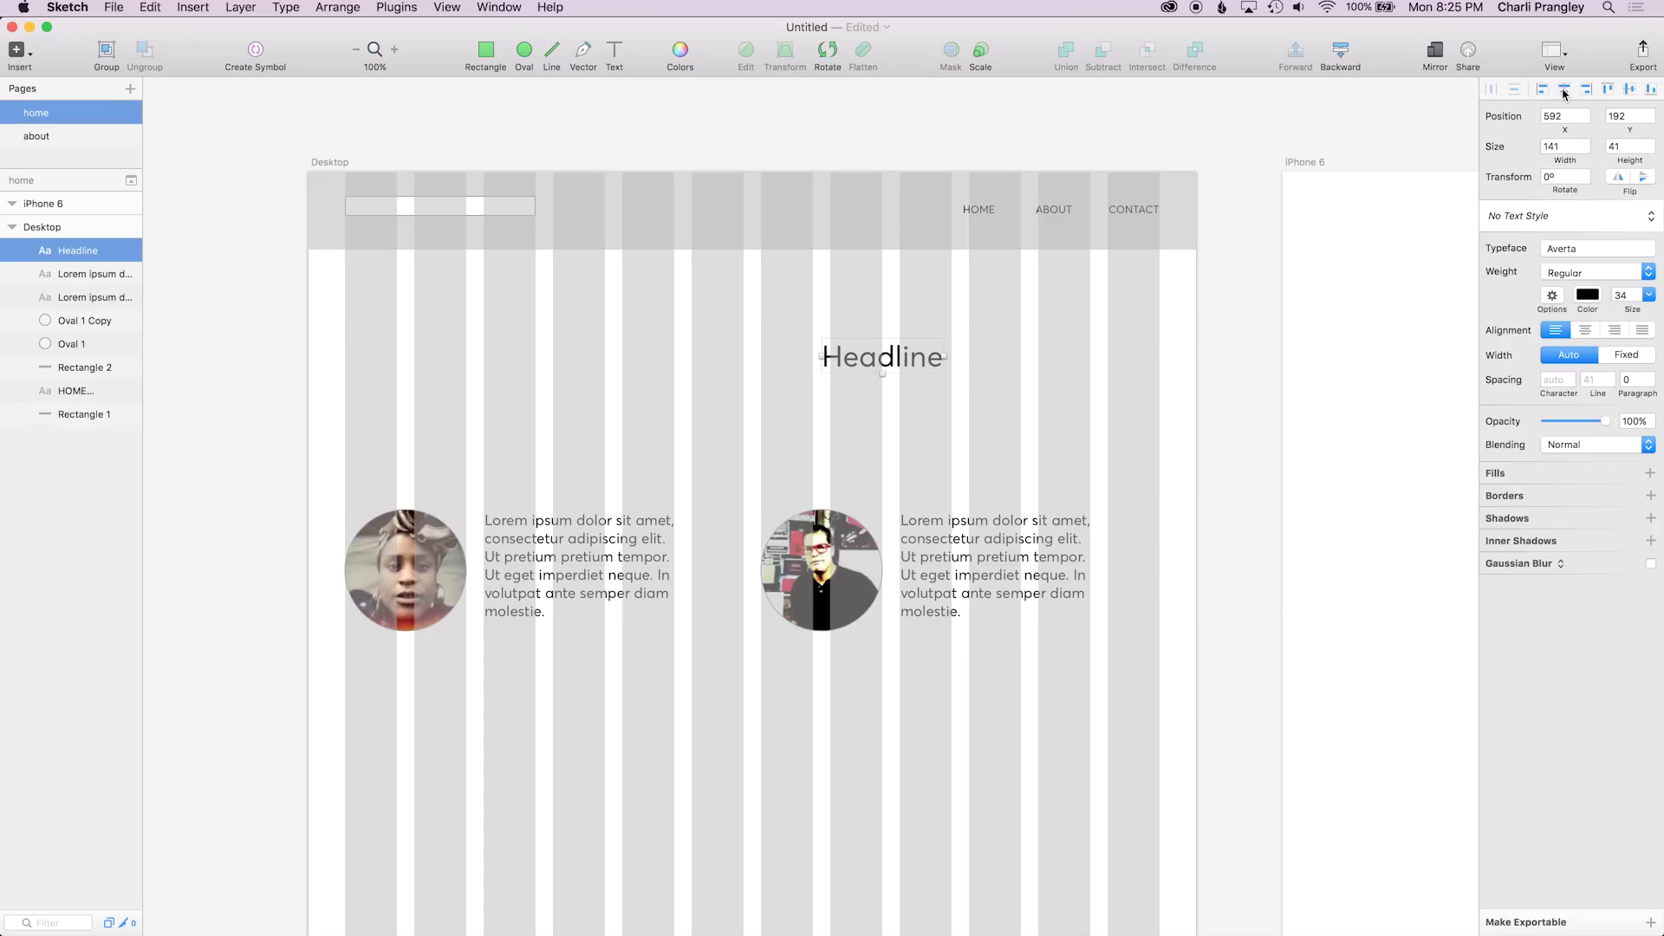
{"action": "left_click", "coordinate": [1567, 90]}
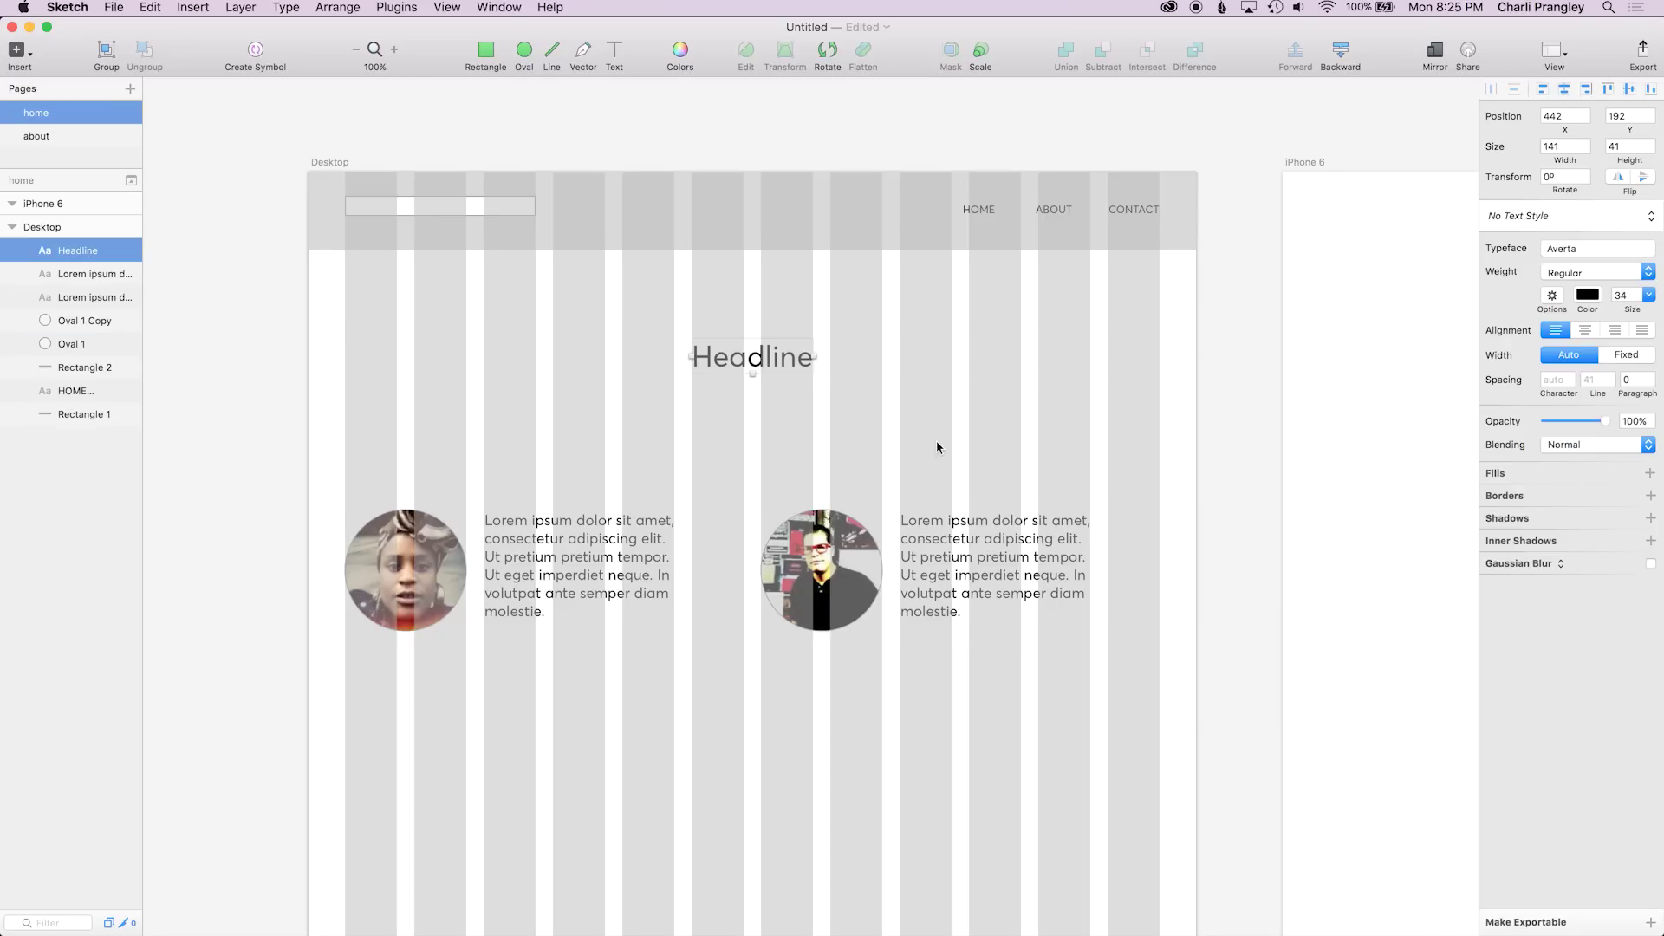
{"action": "left_click", "coordinate": [837, 466]}
{"action": "left_click", "coordinate": [555, 59]}
{"action": "left_click_drag", "start_coordinate": [347, 434], "coordinate": [1156, 434]}
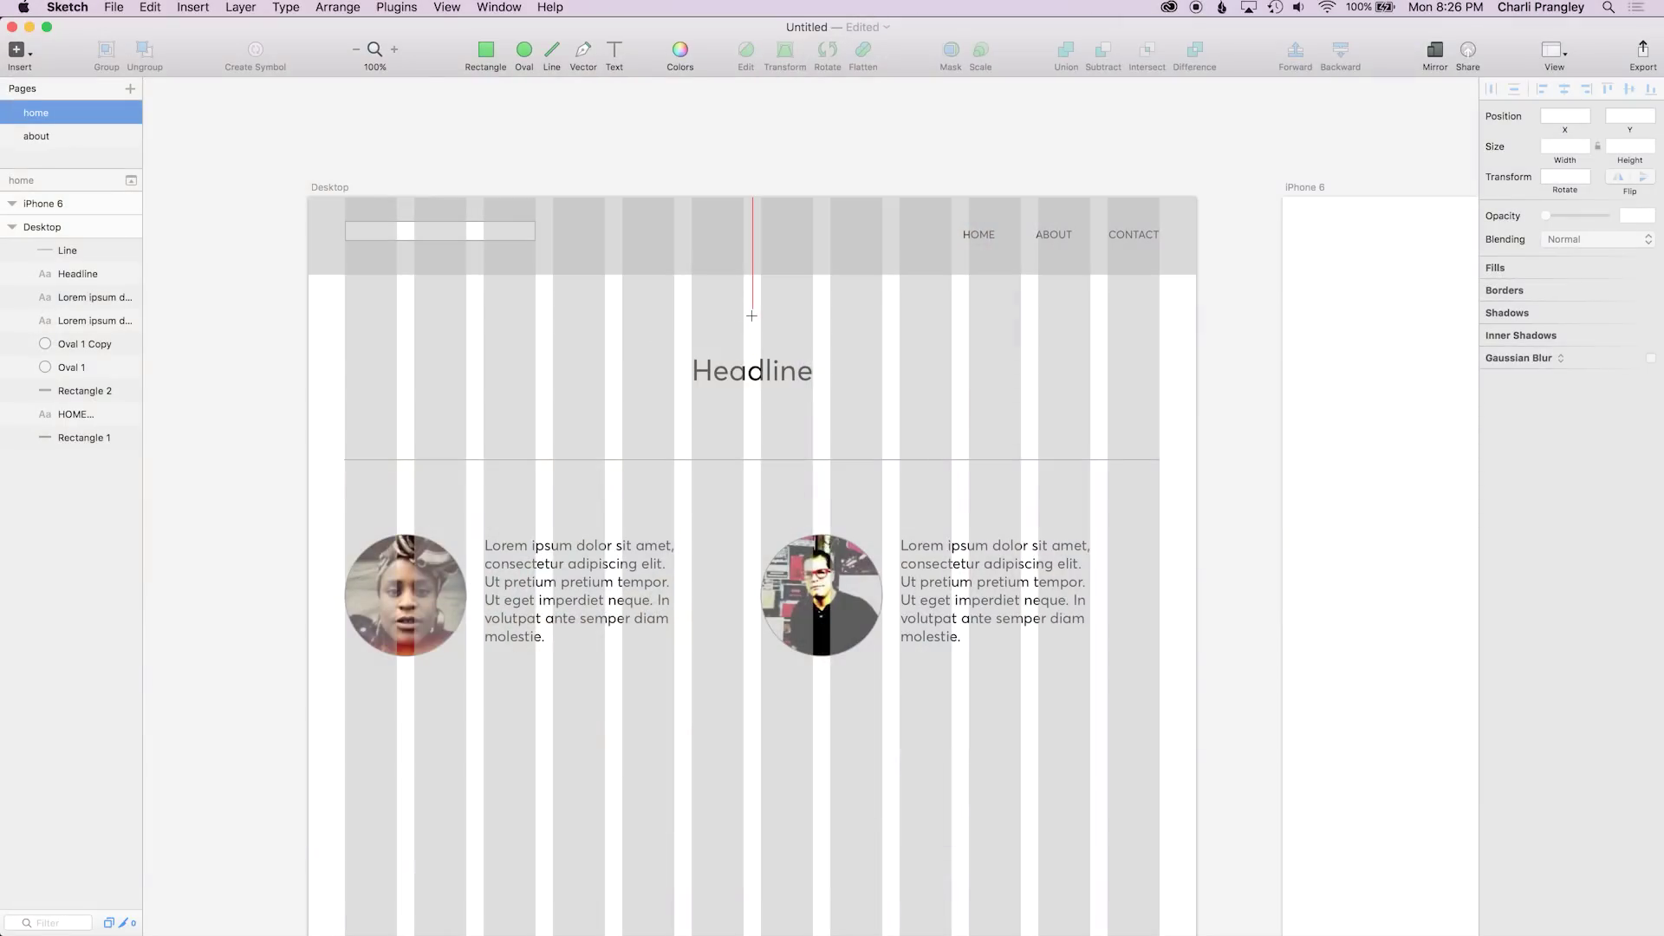
Draw a small 38 px circle centred above the Headline as the icon placeholder
{"action": "mouse_move", "coordinate": [752, 315]}
{"action": "left_mouse_down"}
{"action": "mouse_move", "coordinate": [775, 336]}
{"action": "mouse_move", "coordinate": [771, 388]}
{"action": "mouse_move", "coordinate": [752, 304]}
{"action": "mouse_move", "coordinate": [750, 324]}
{"action": "left_mouse_up"}
{"action": "key", "text": "super+plus"}
{"action": "key", "text": "super+plus"}
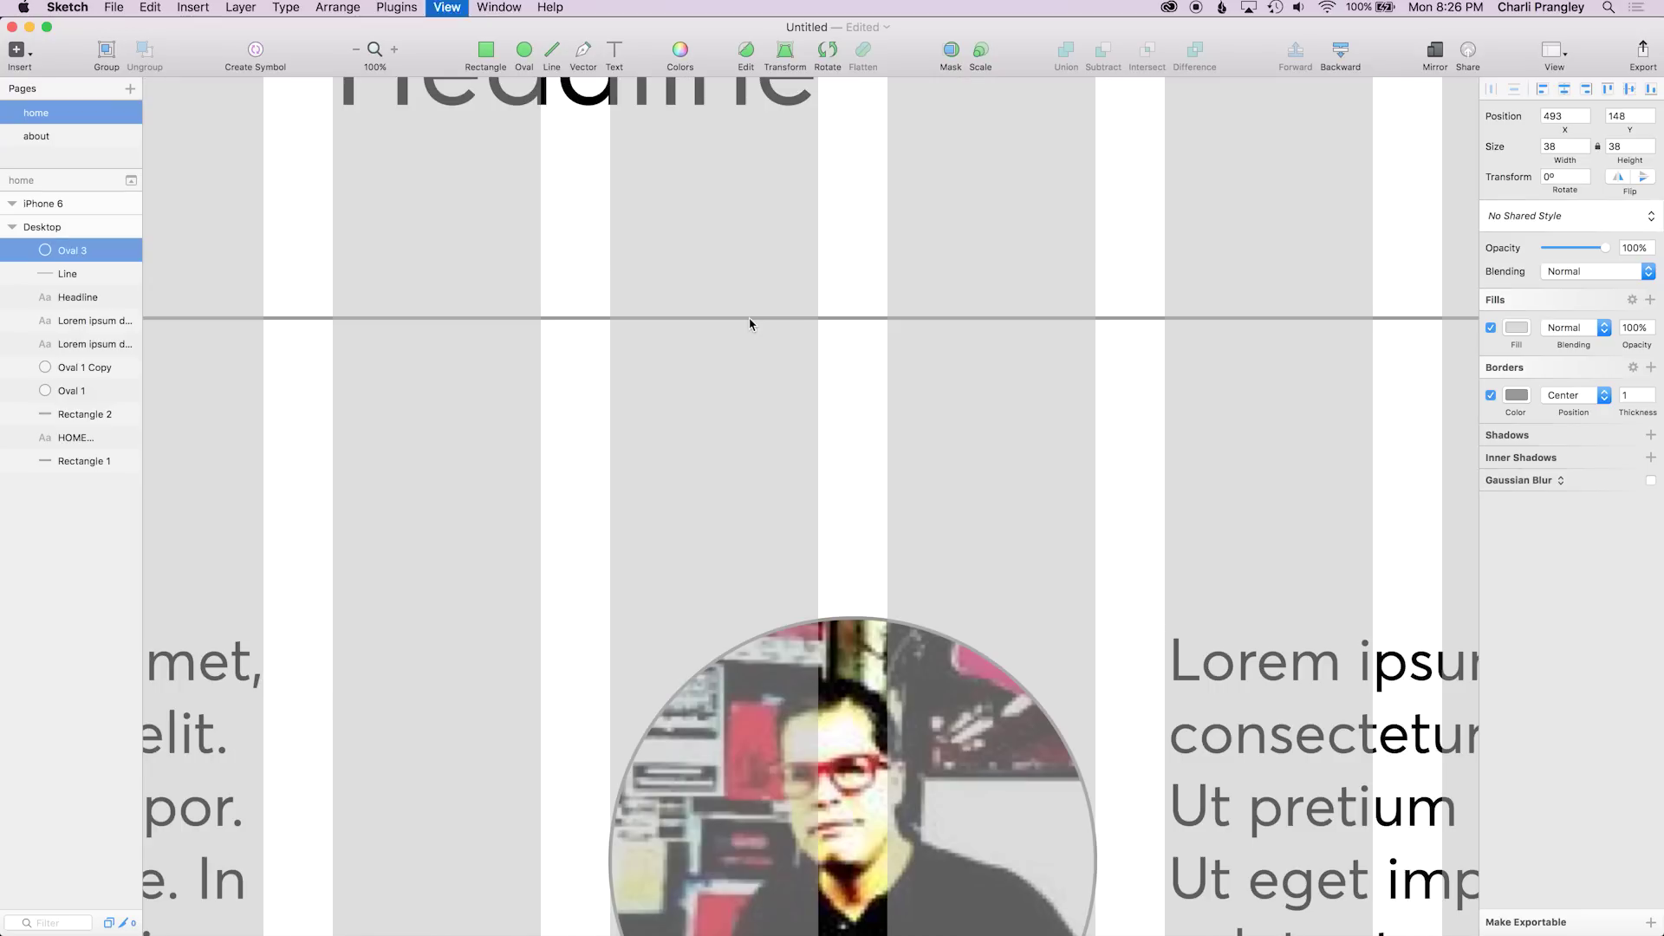
{"action": "key", "text": "ctrl+l"}
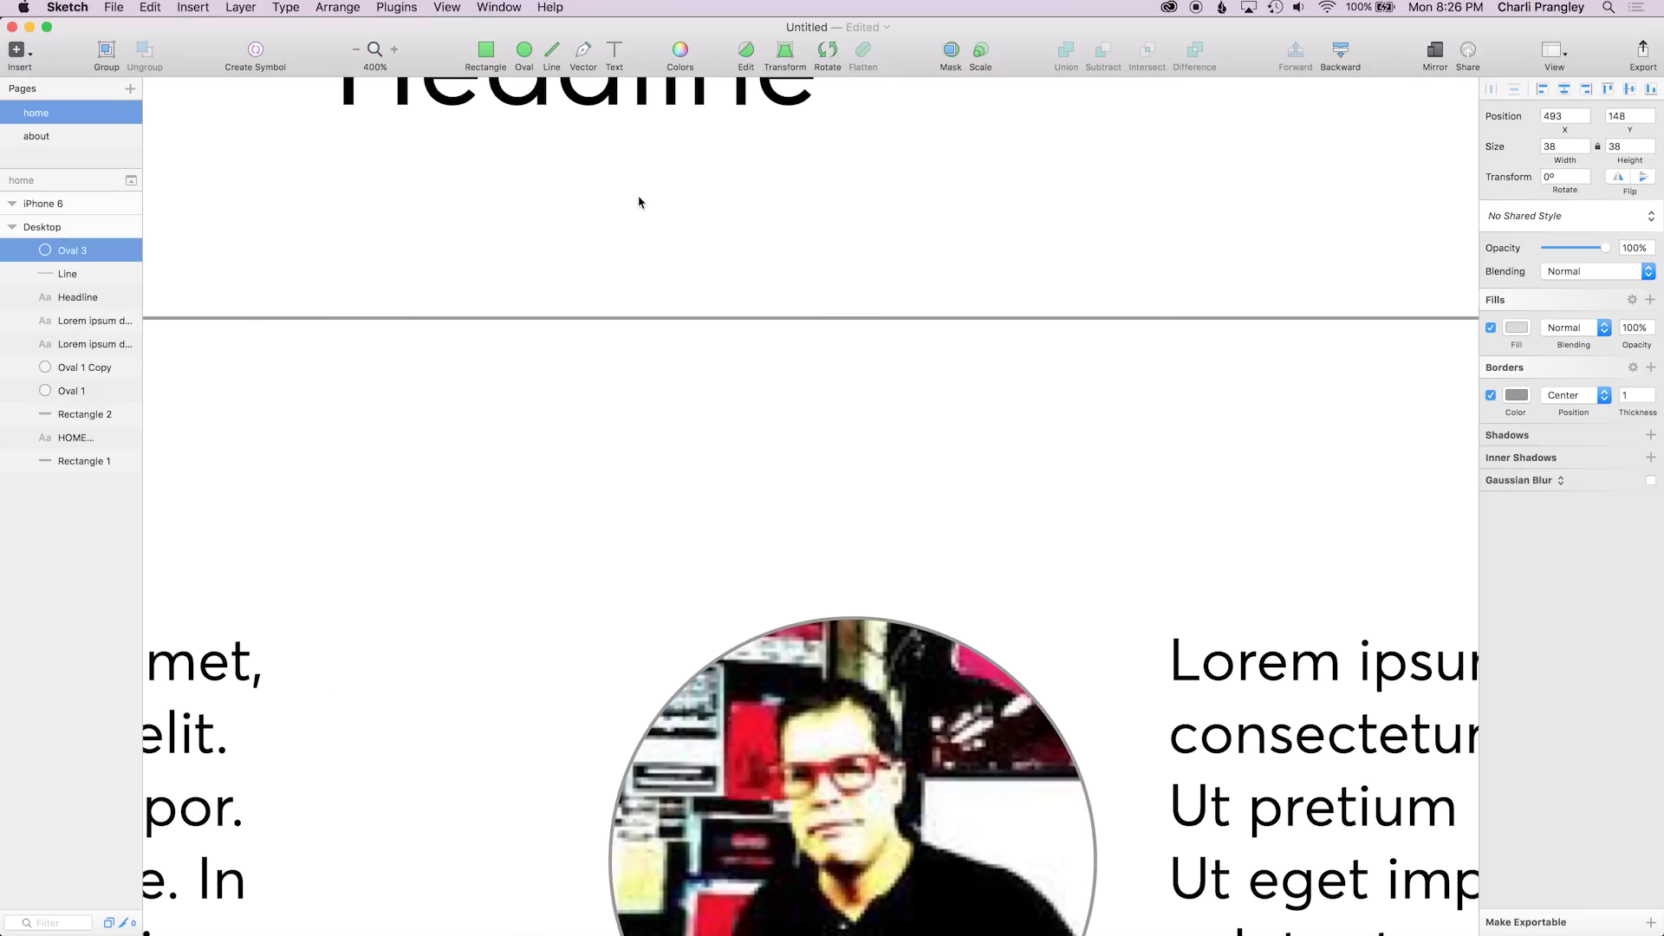
{"action": "scroll", "coordinate": [639, 202], "scroll_direction": "up", "scroll_amount": 10}
{"action": "scroll", "coordinate": [639, 201], "scroll_direction": "left", "scroll_amount": 3}
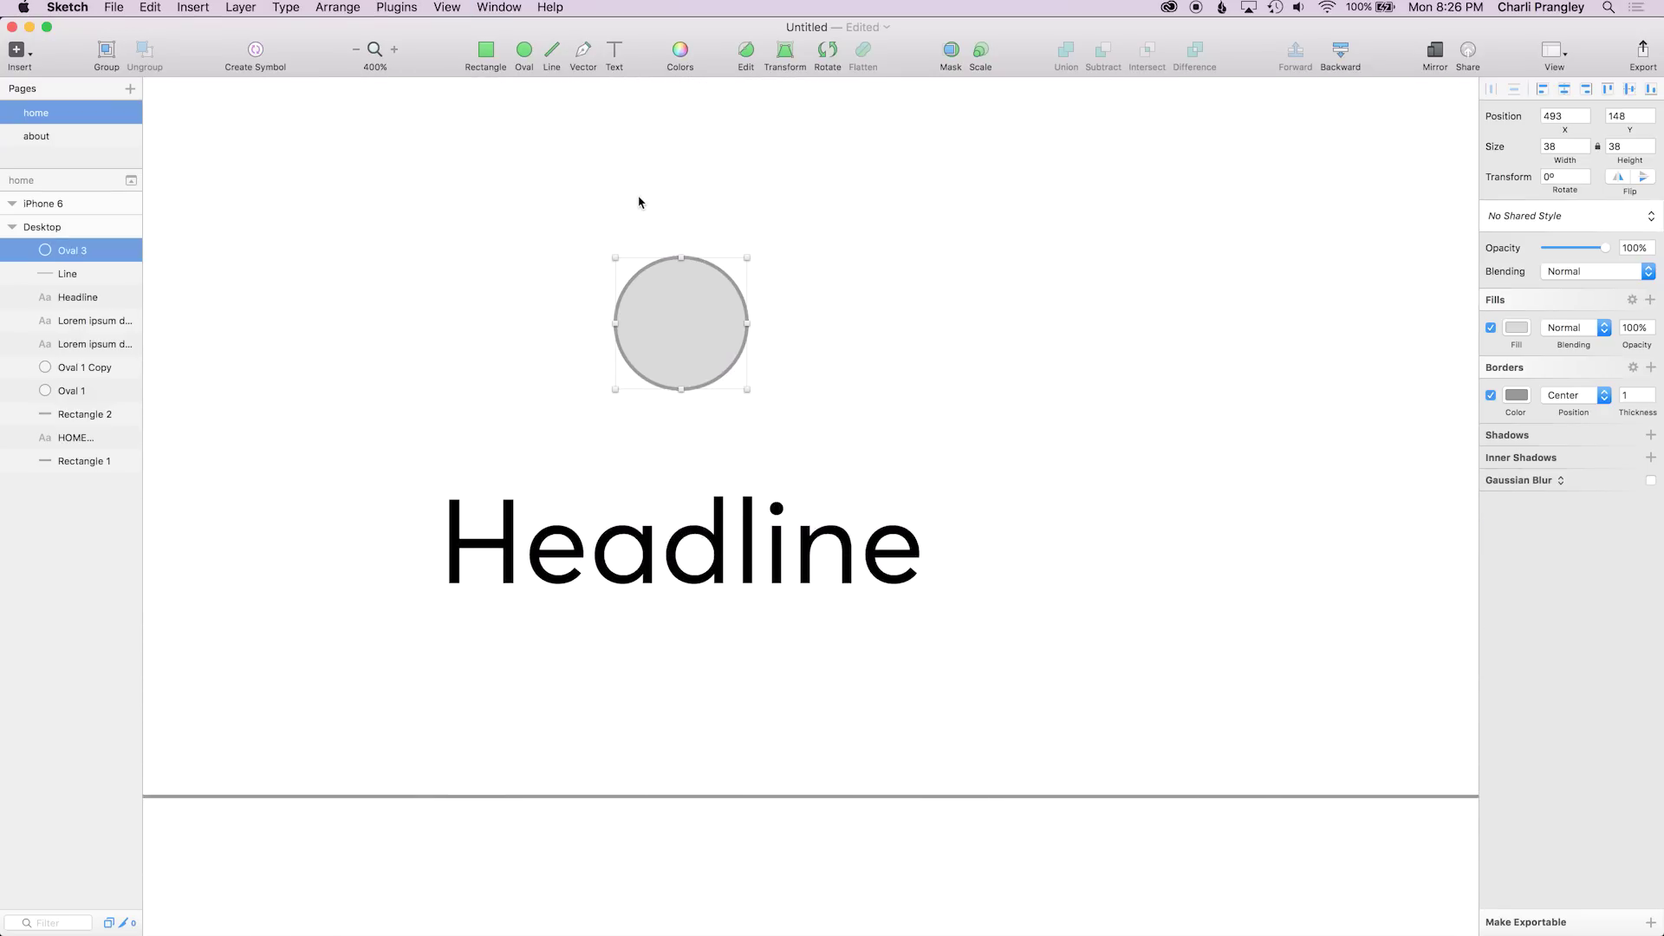
{"action": "left_click", "coordinate": [898, 230]}
{"action": "scroll", "coordinate": [747, 259], "scroll_direction": "left", "scroll_amount": 4}
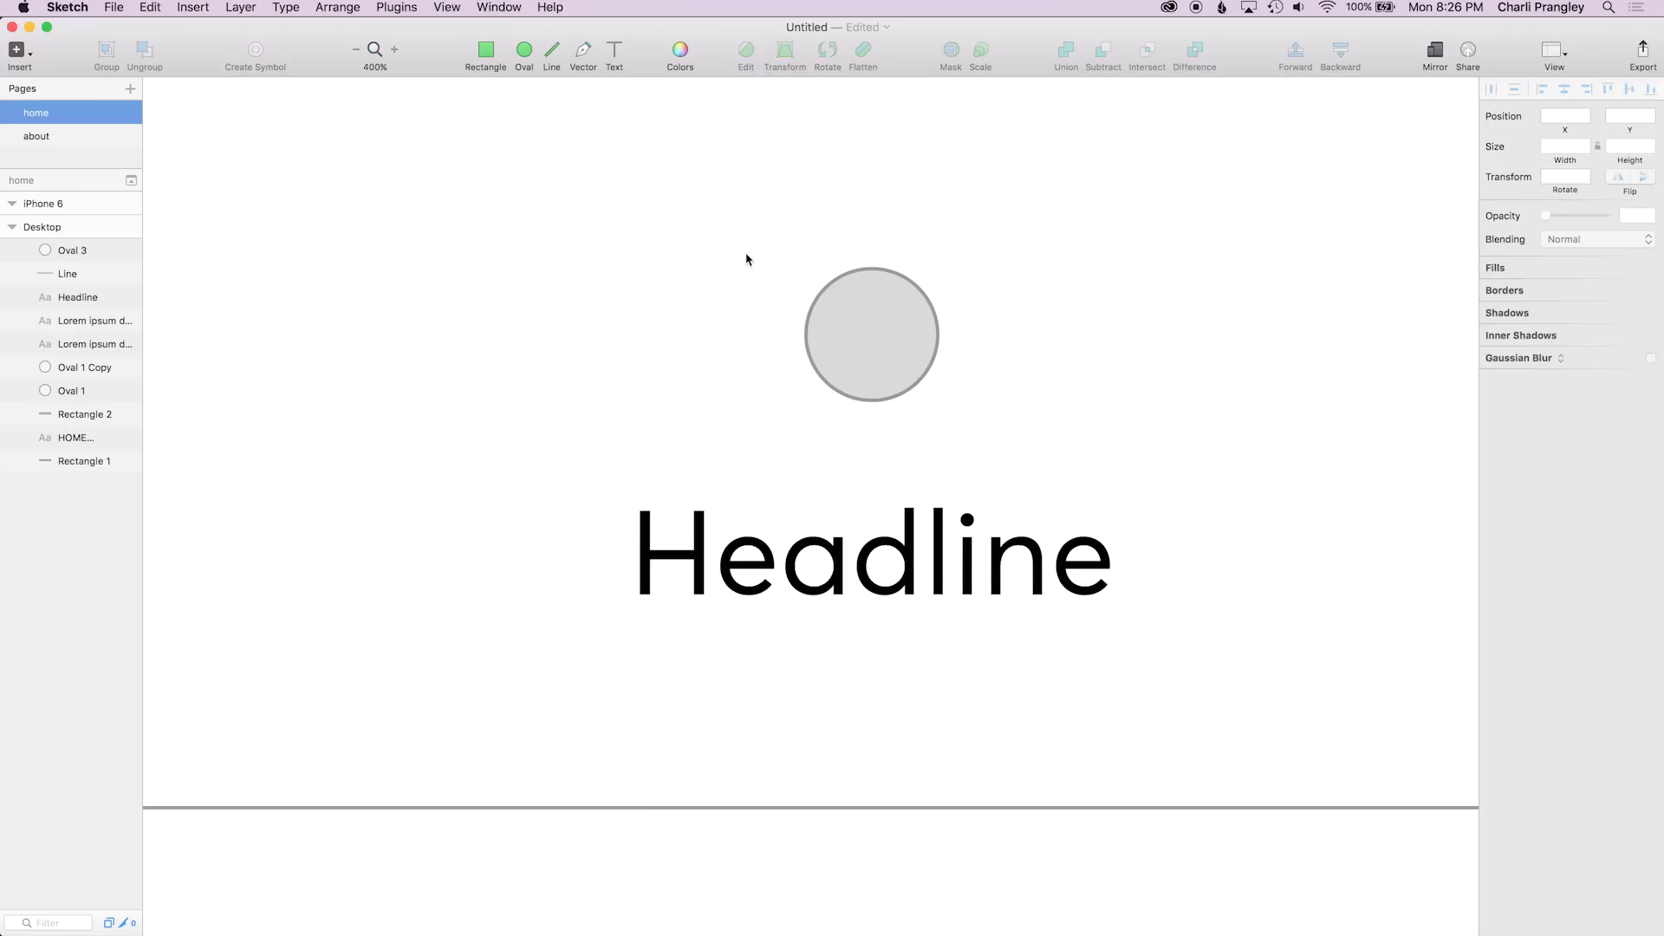
{"action": "scroll", "coordinate": [746, 260], "scroll_direction": "right", "scroll_amount": 4}
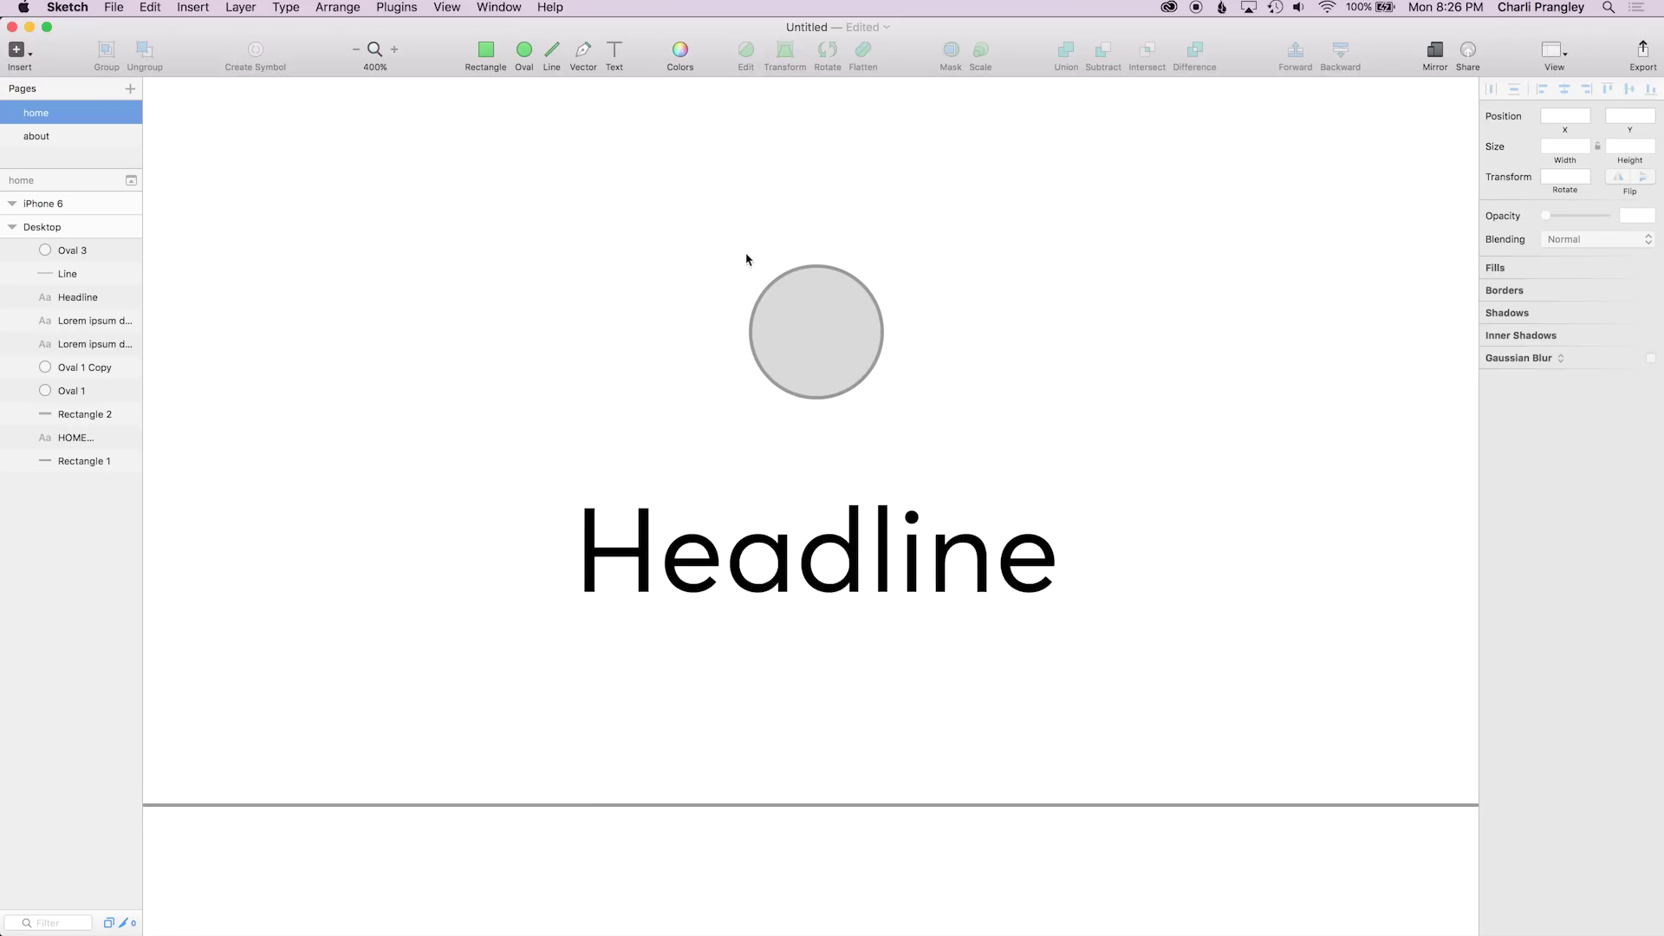
{"action": "left_click", "coordinate": [1556, 52]}
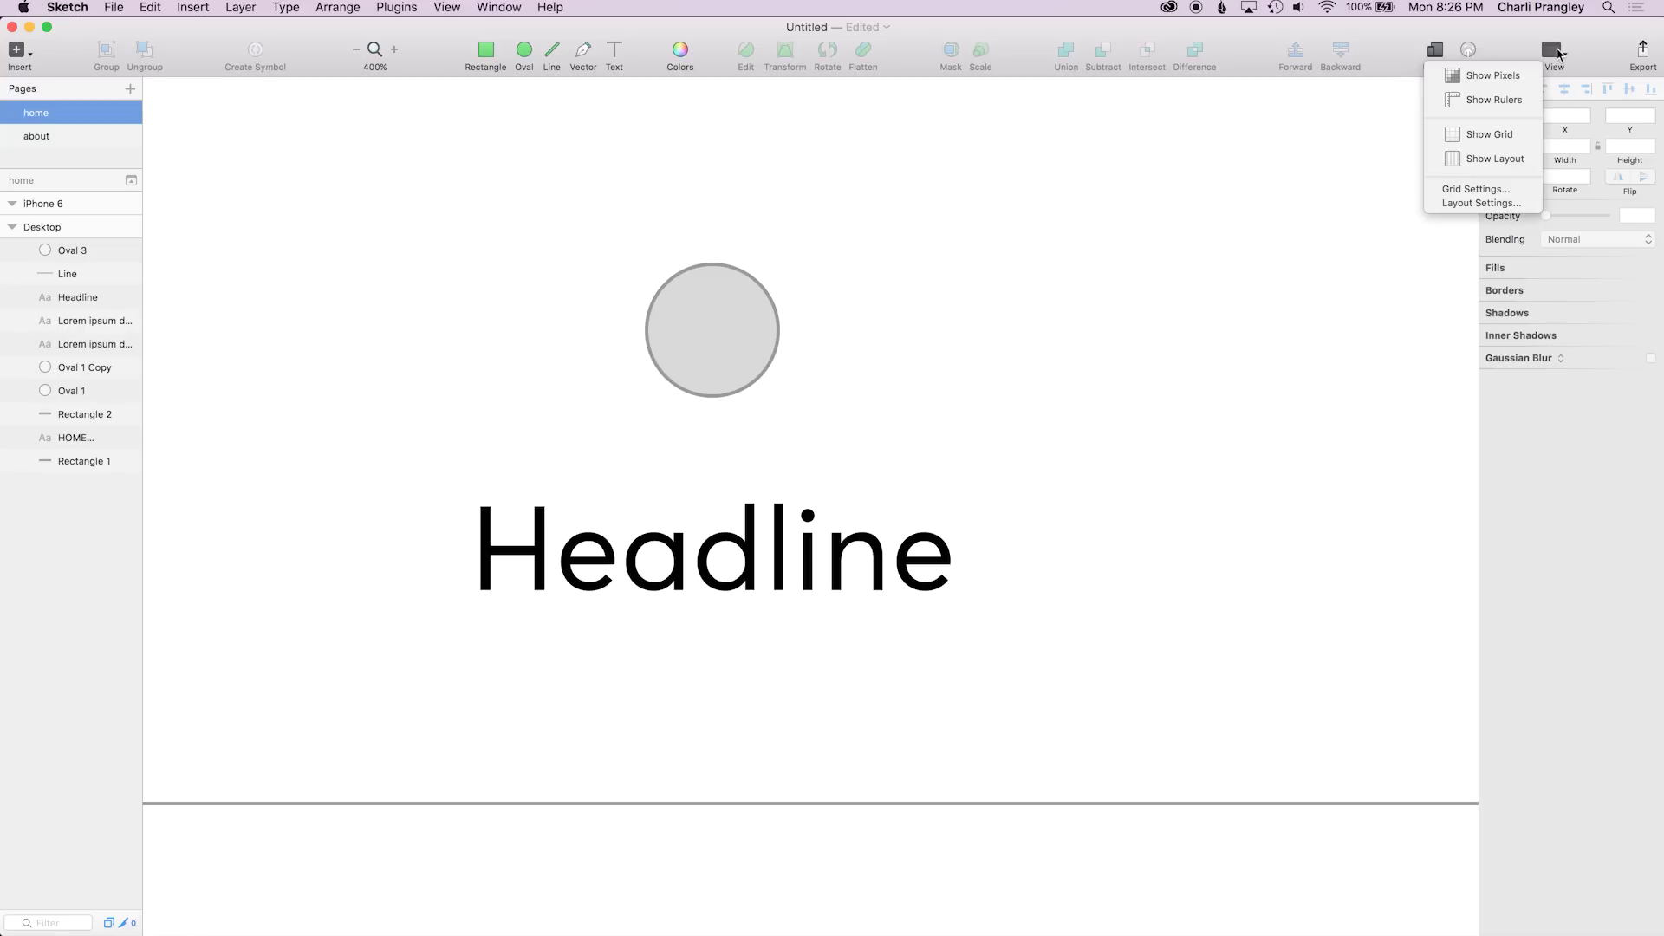
{"action": "left_click", "coordinate": [1502, 77]}
{"action": "left_click", "coordinate": [759, 340]}
{"action": "key", "text": "super+plus"}
{"action": "key", "text": "super+plus"}
{"action": "left_click_drag", "start_coordinate": [587, 229], "coordinate": [904, 656]}
{"action": "left_click_drag", "start_coordinate": [795, 531], "coordinate": [724, 687]}
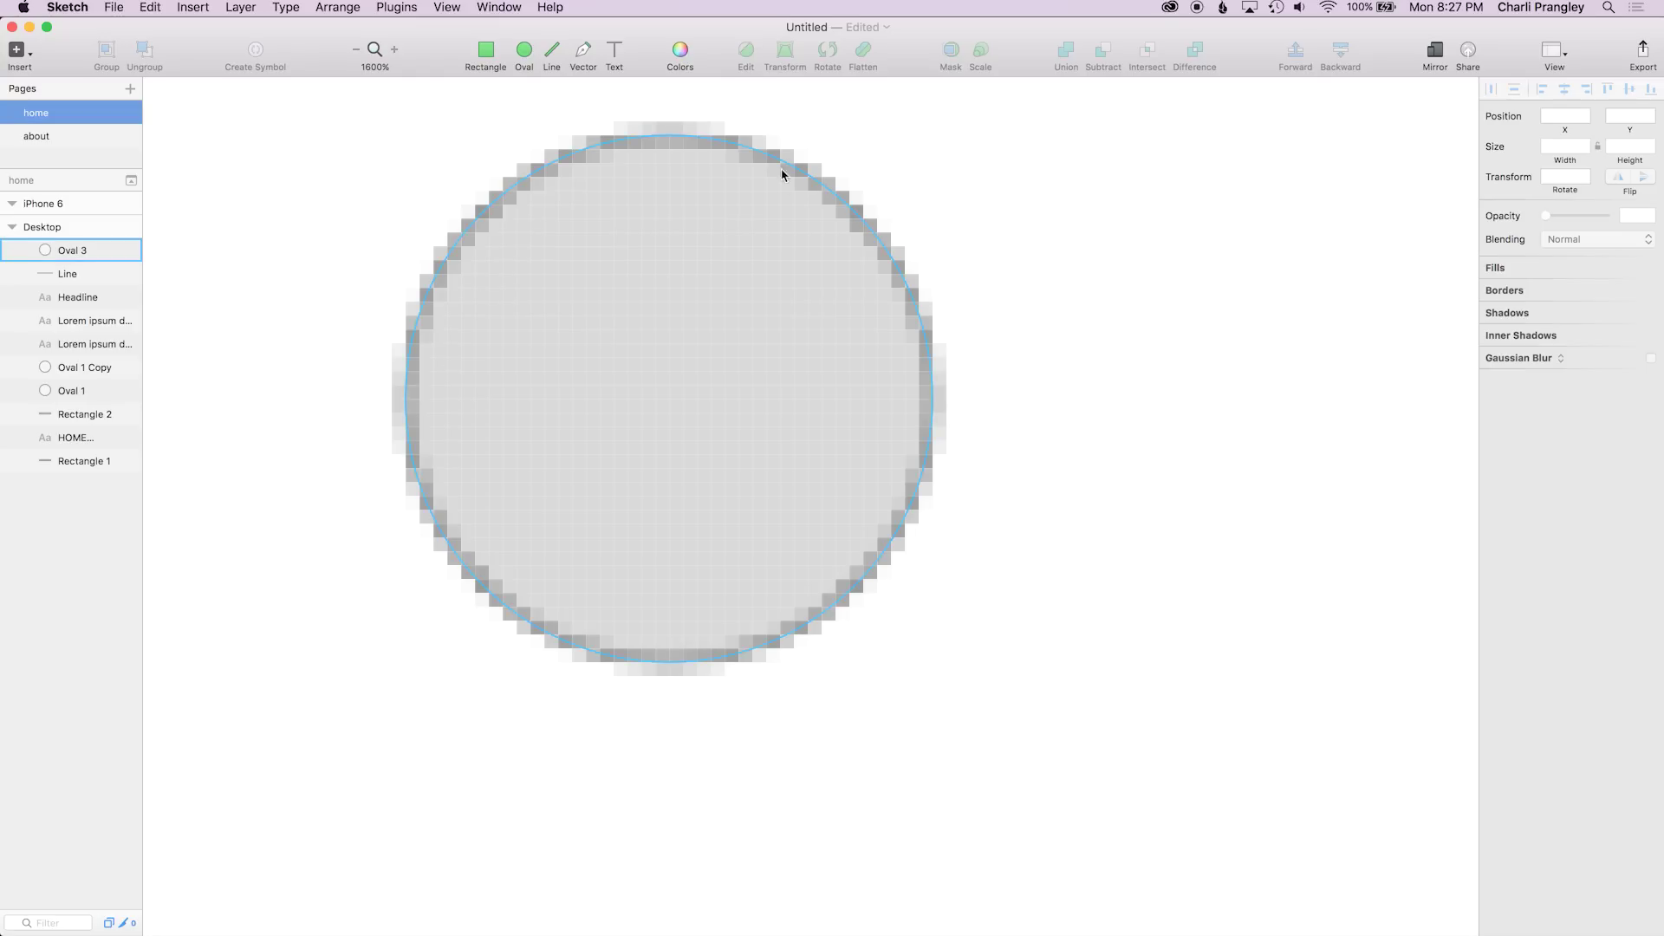
{"action": "left_click", "coordinate": [815, 208]}
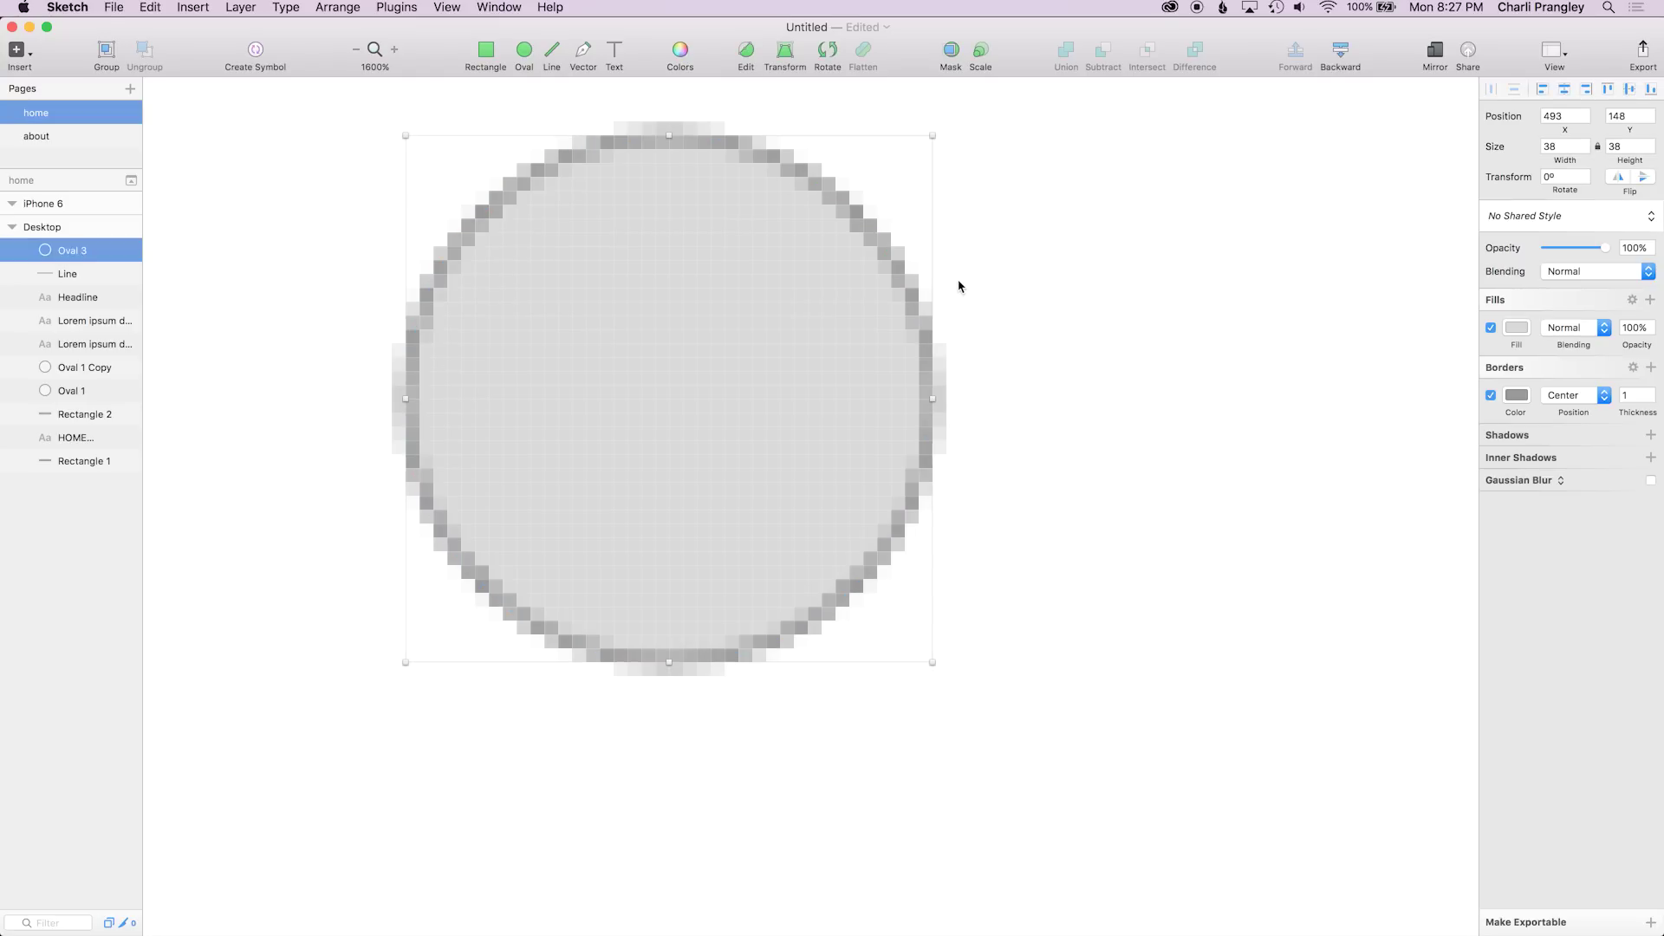
{"action": "left_click", "coordinate": [964, 220]}
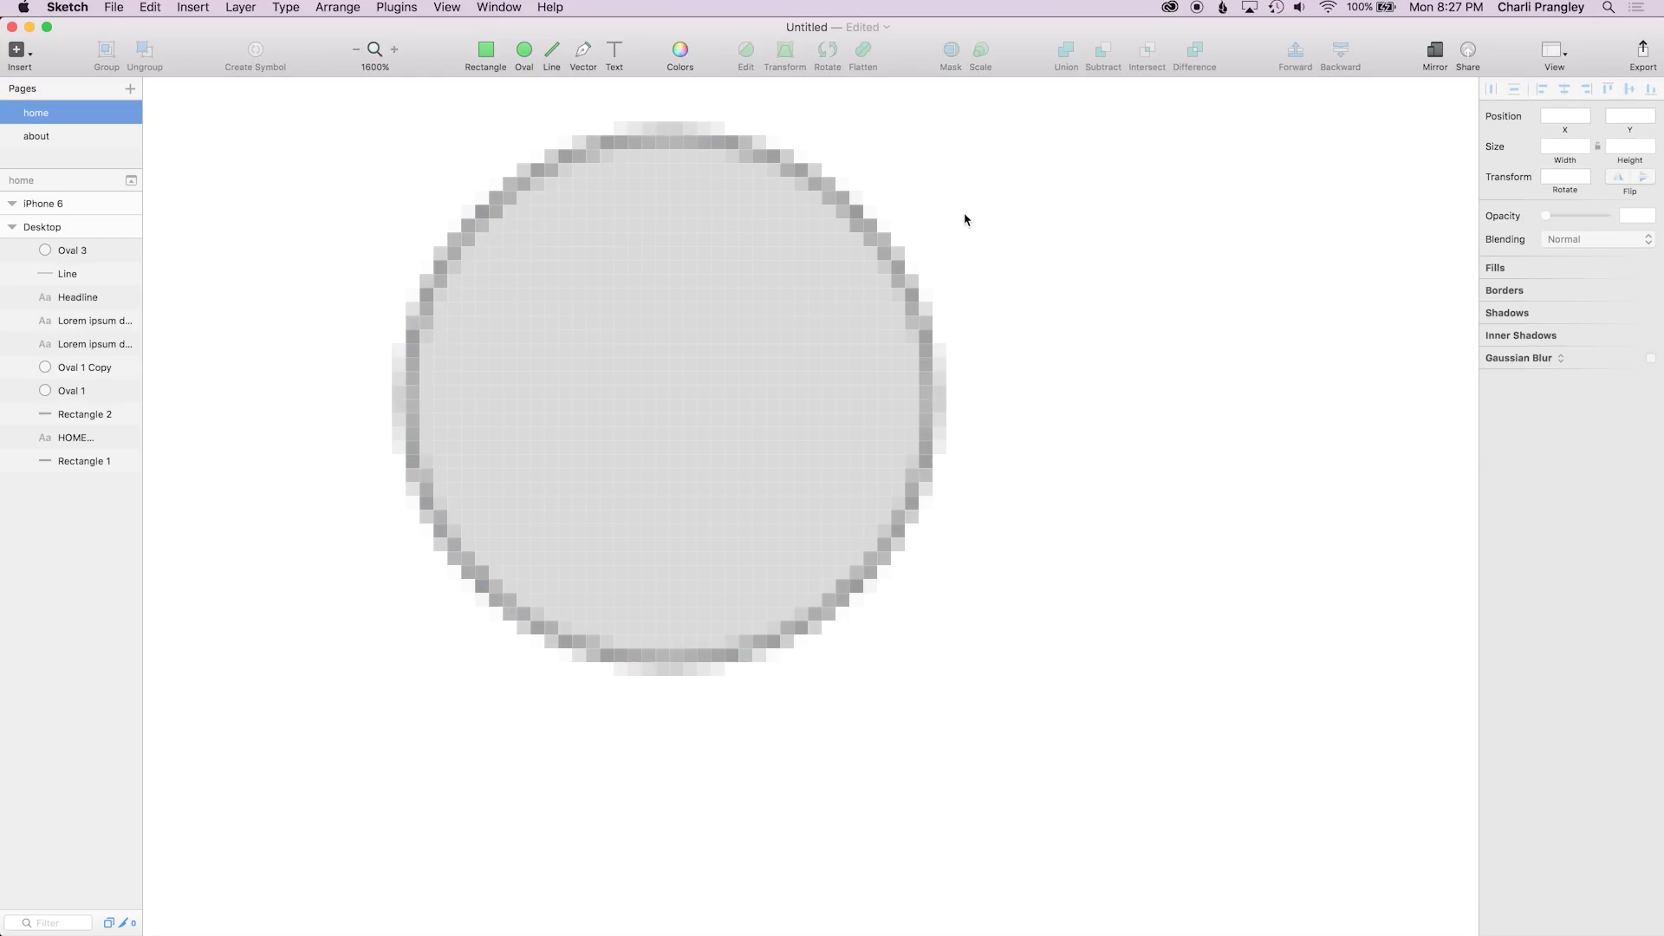
{"action": "left_click", "coordinate": [1552, 52]}
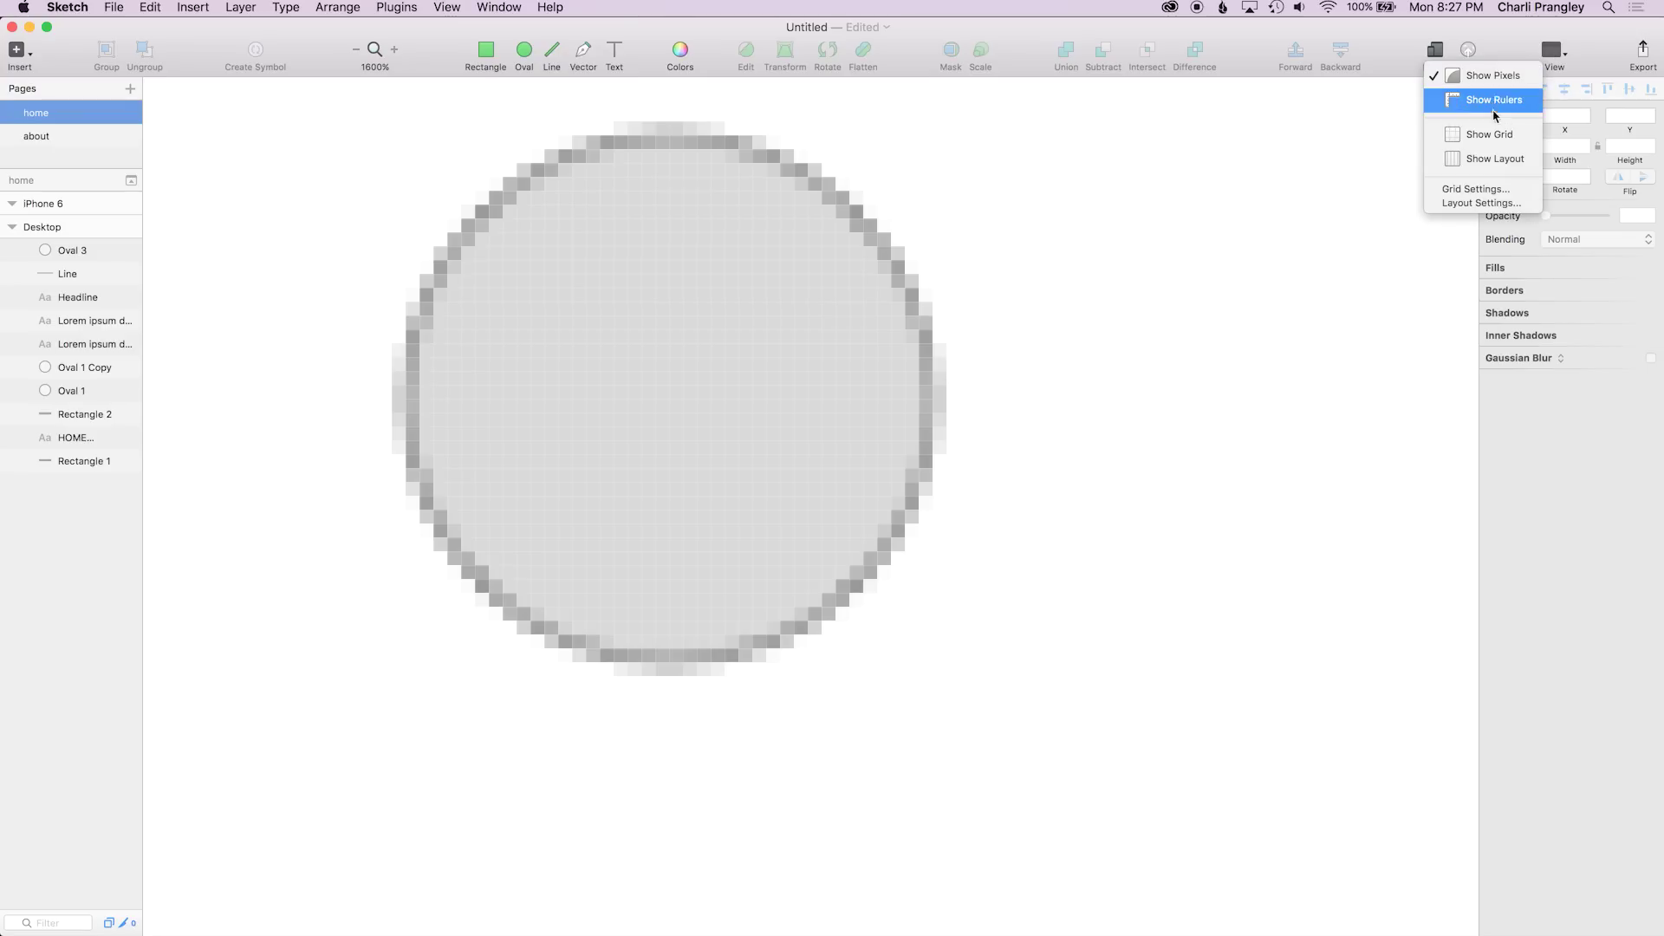
{"action": "left_click", "coordinate": [1494, 77]}
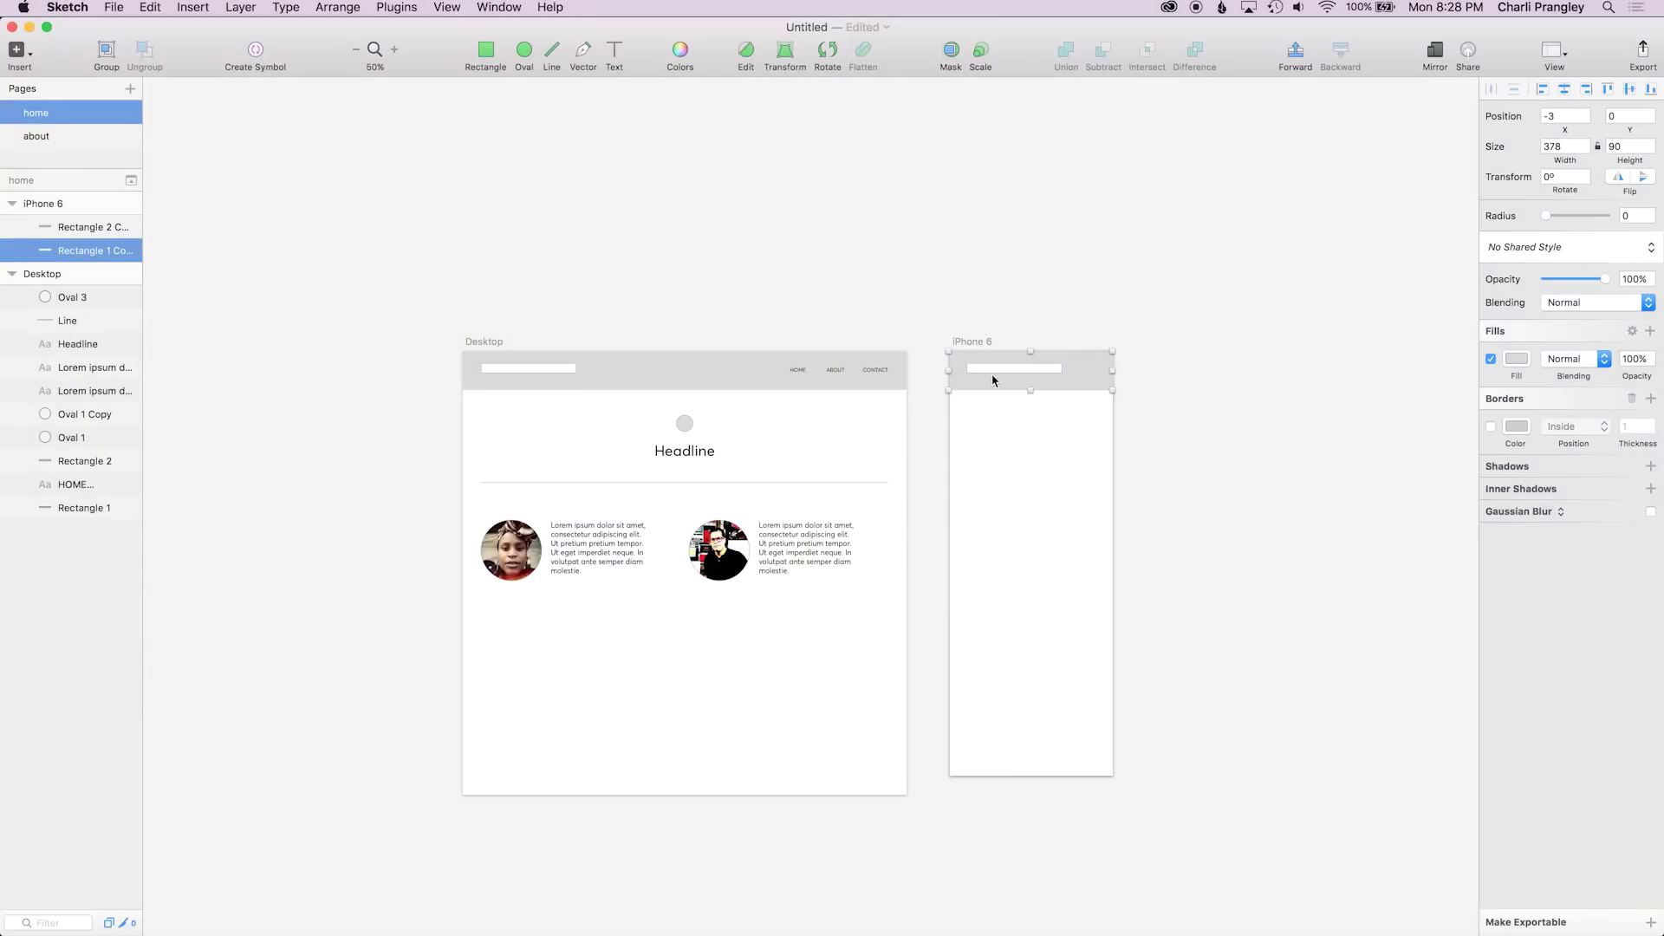
Copy the HOME ABOUT CONTACT nav links onto the iPhone 6 header and shorten the header bar
{"action": "left_click", "coordinate": [1003, 372]}
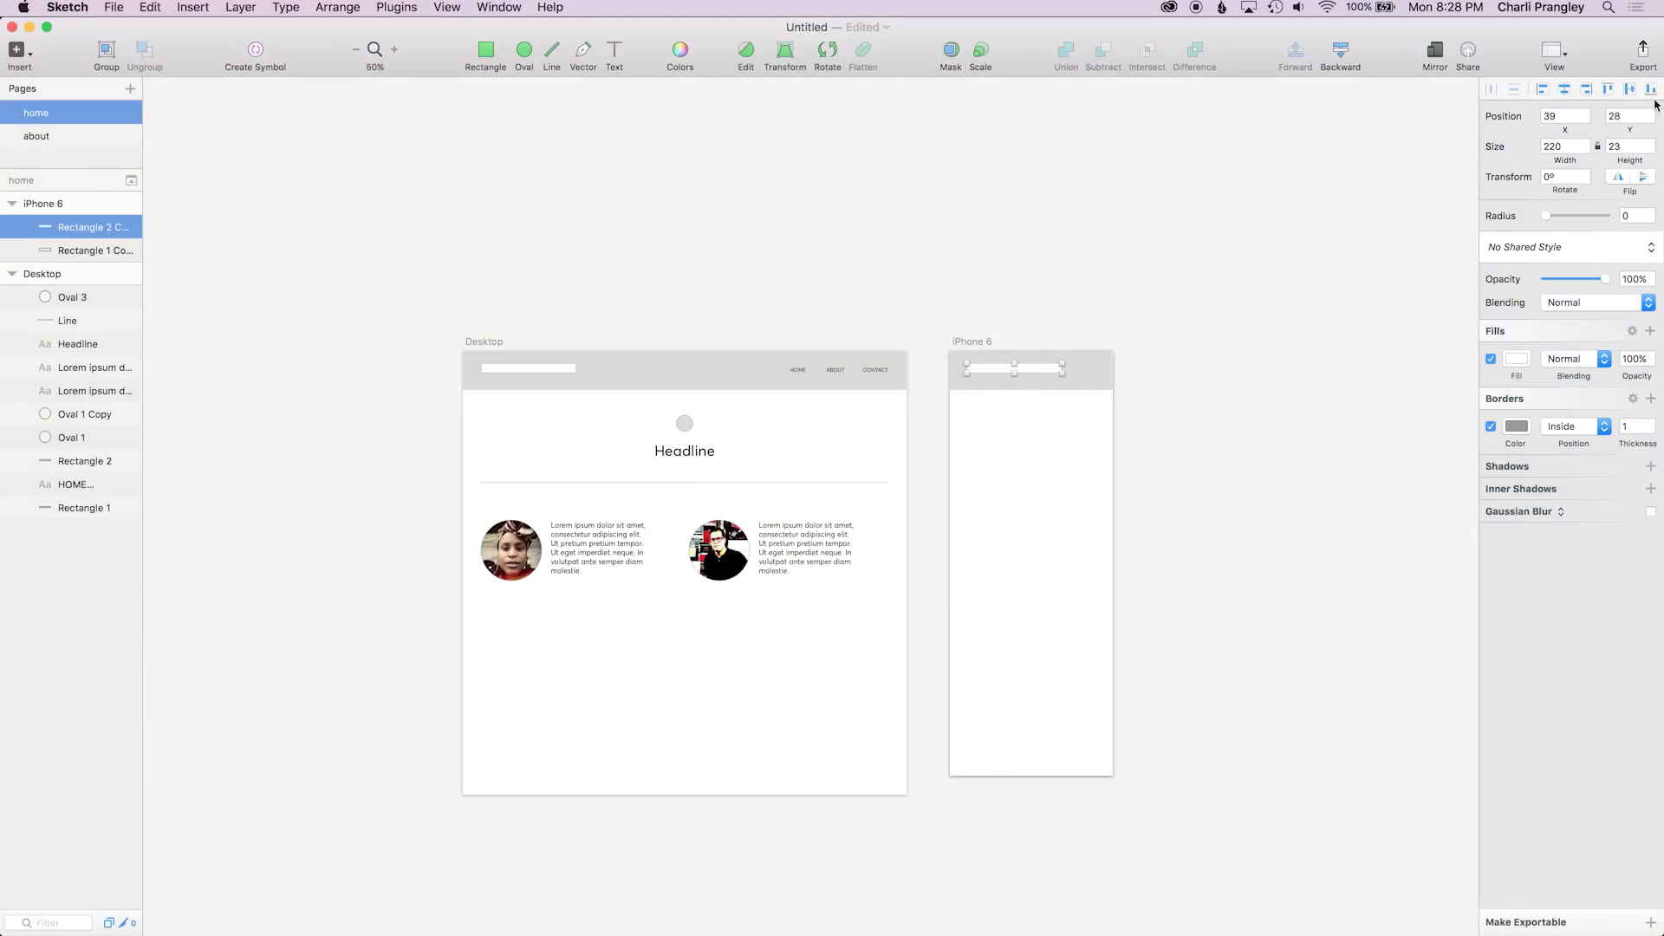
{"action": "left_click", "coordinate": [860, 376]}
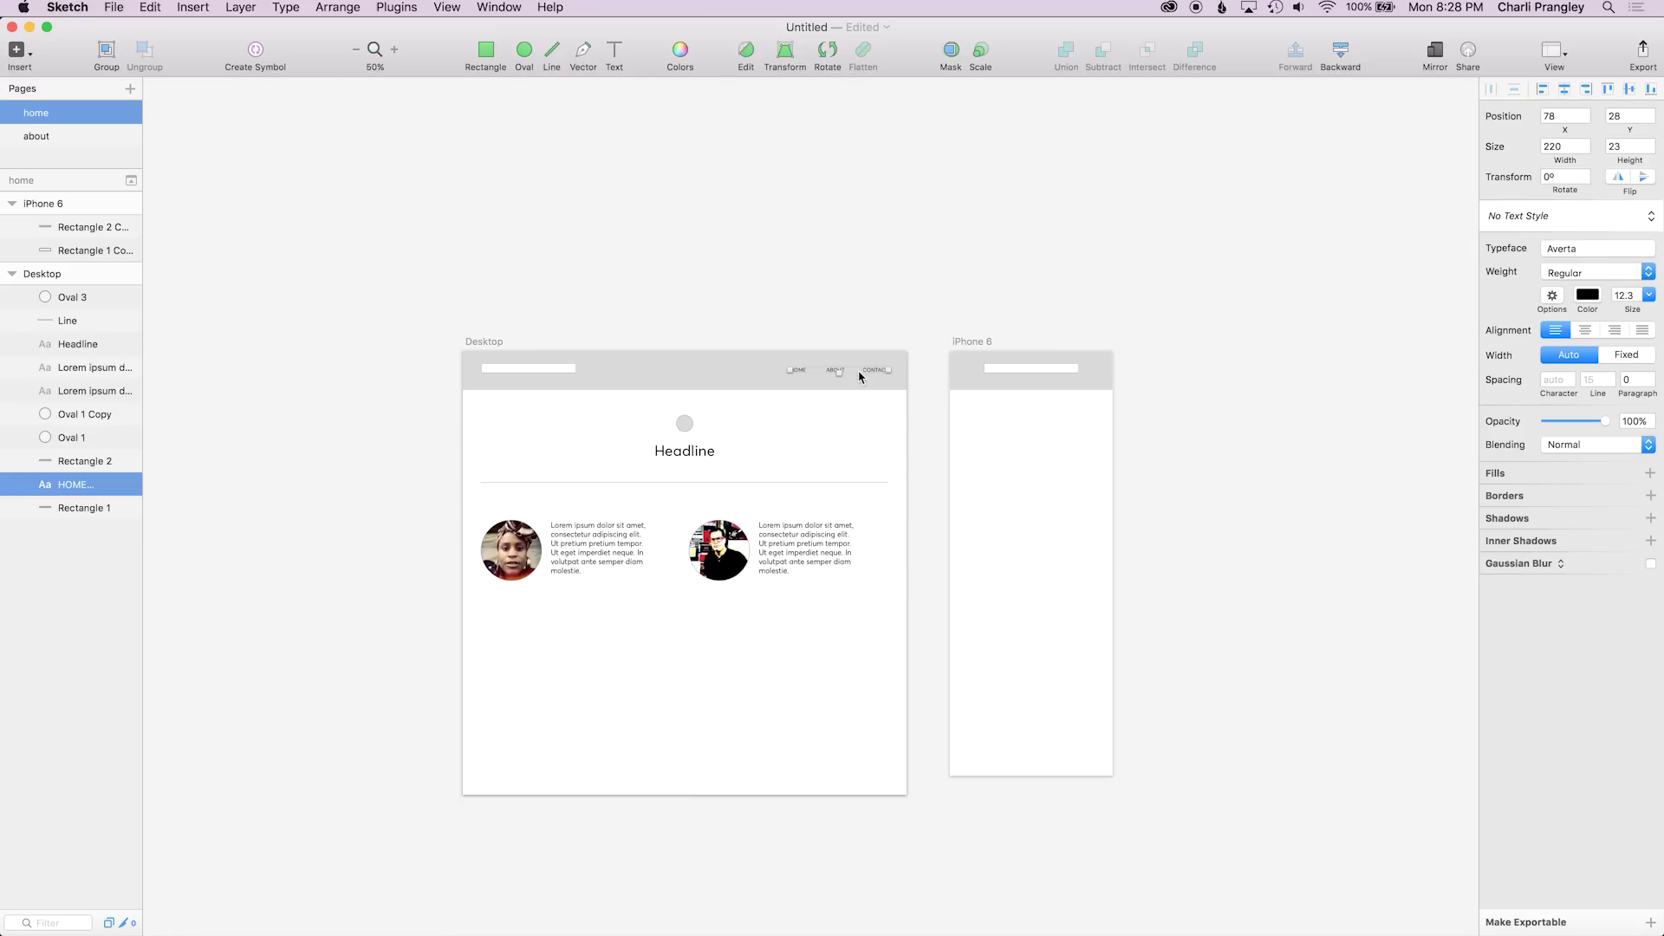
{"action": "left_click_drag", "start_coordinate": [876, 374], "coordinate": [1033, 400]}
{"action": "left_click", "coordinate": [1033, 412]}
{"action": "left_click", "coordinate": [826, 328]}
{"action": "left_click_drag", "start_coordinate": [825, 327], "coordinate": [646, 464]}
Copy the icon, Headline and divider line from Desktop into the iPhone 6 artboard
{"action": "left_click_drag", "start_coordinate": [685, 451], "coordinate": [1027, 451]}
{"action": "double_click", "coordinate": [685, 482]}
{"action": "key", "text": "Return"}
{"action": "left_click_drag", "start_coordinate": [866, 482], "coordinate": [1237, 482]}
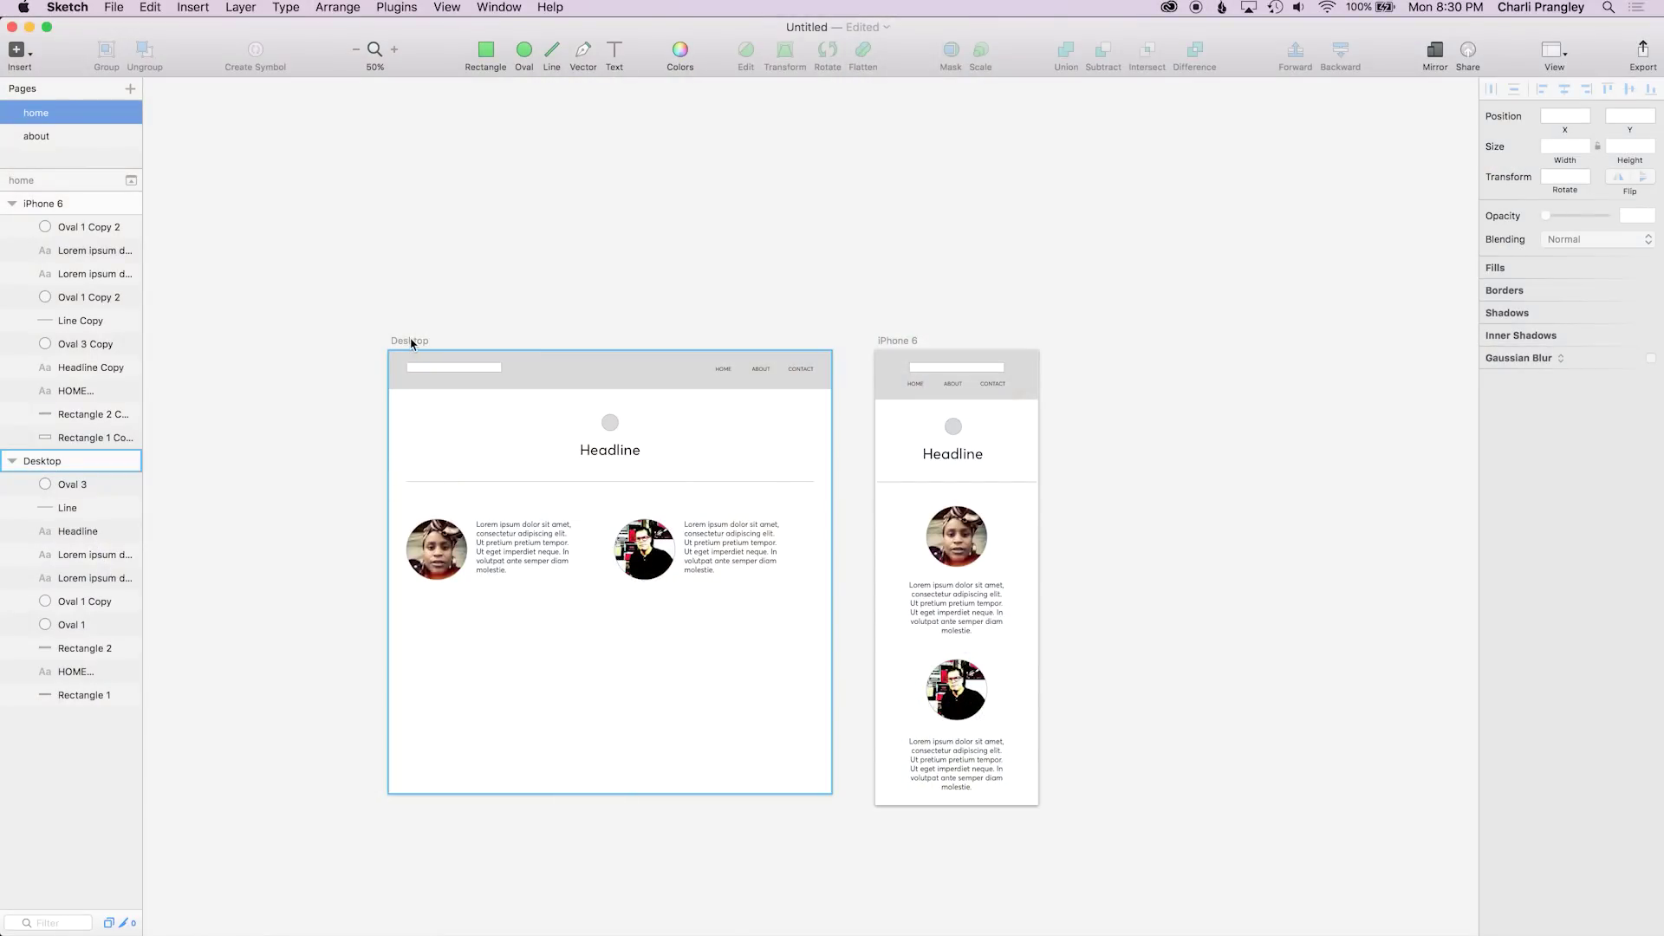
Make the Desktop artboard exportable as a 1x JPG
{"action": "left_click", "coordinate": [410, 343]}
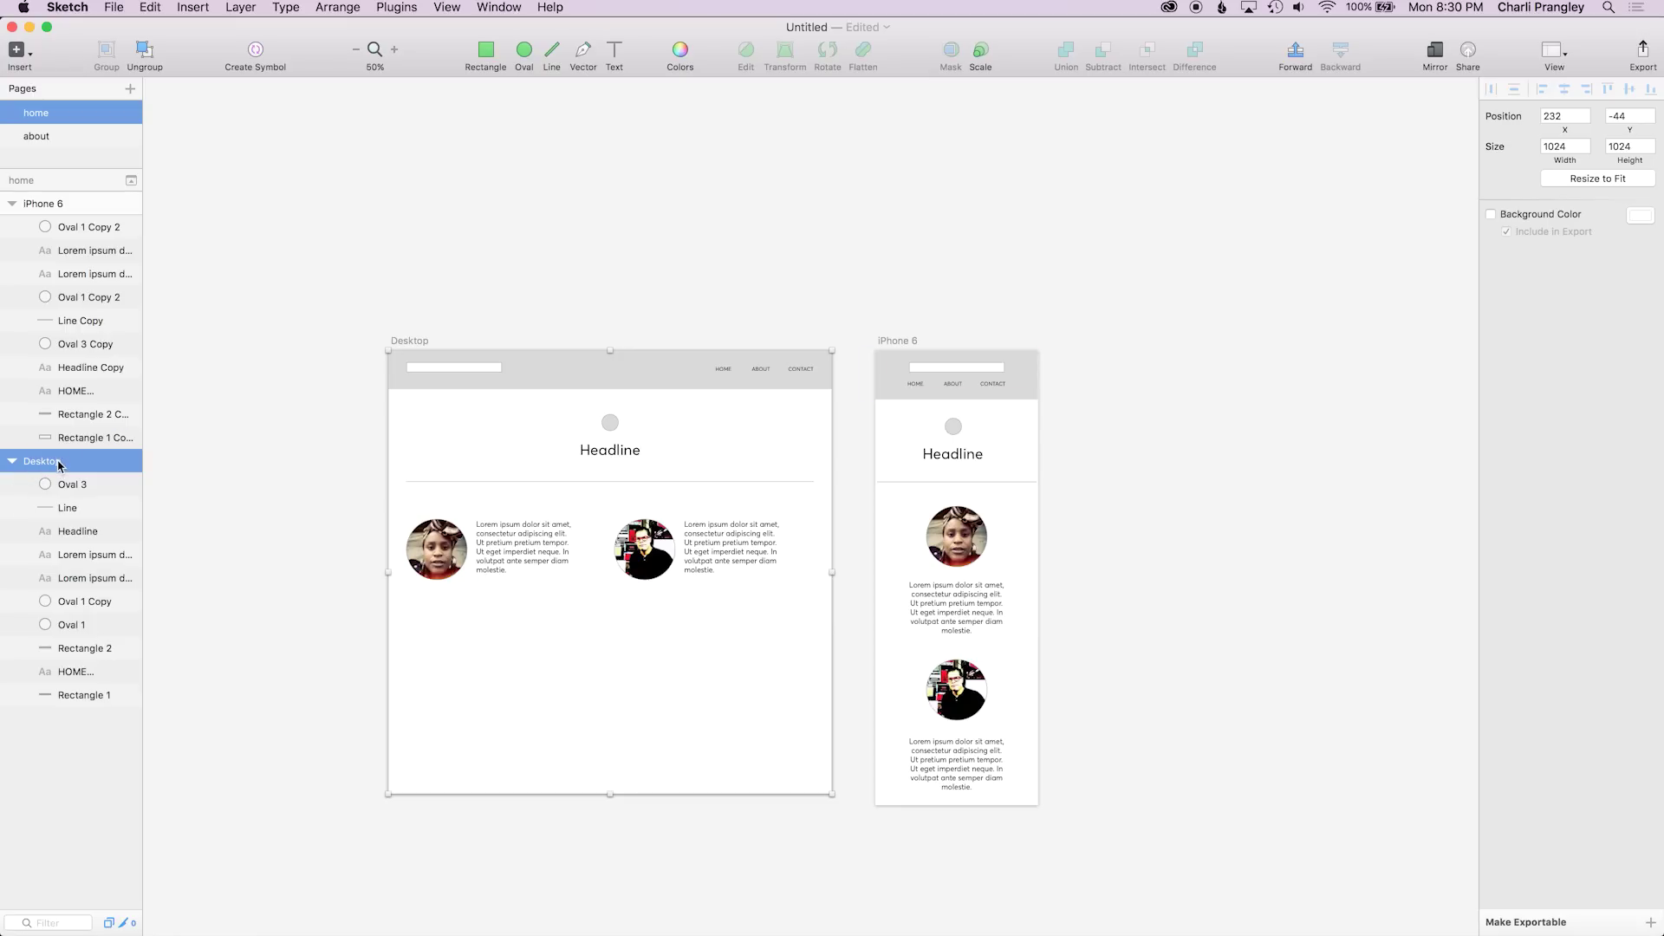
{"action": "left_click", "coordinate": [1547, 924]}
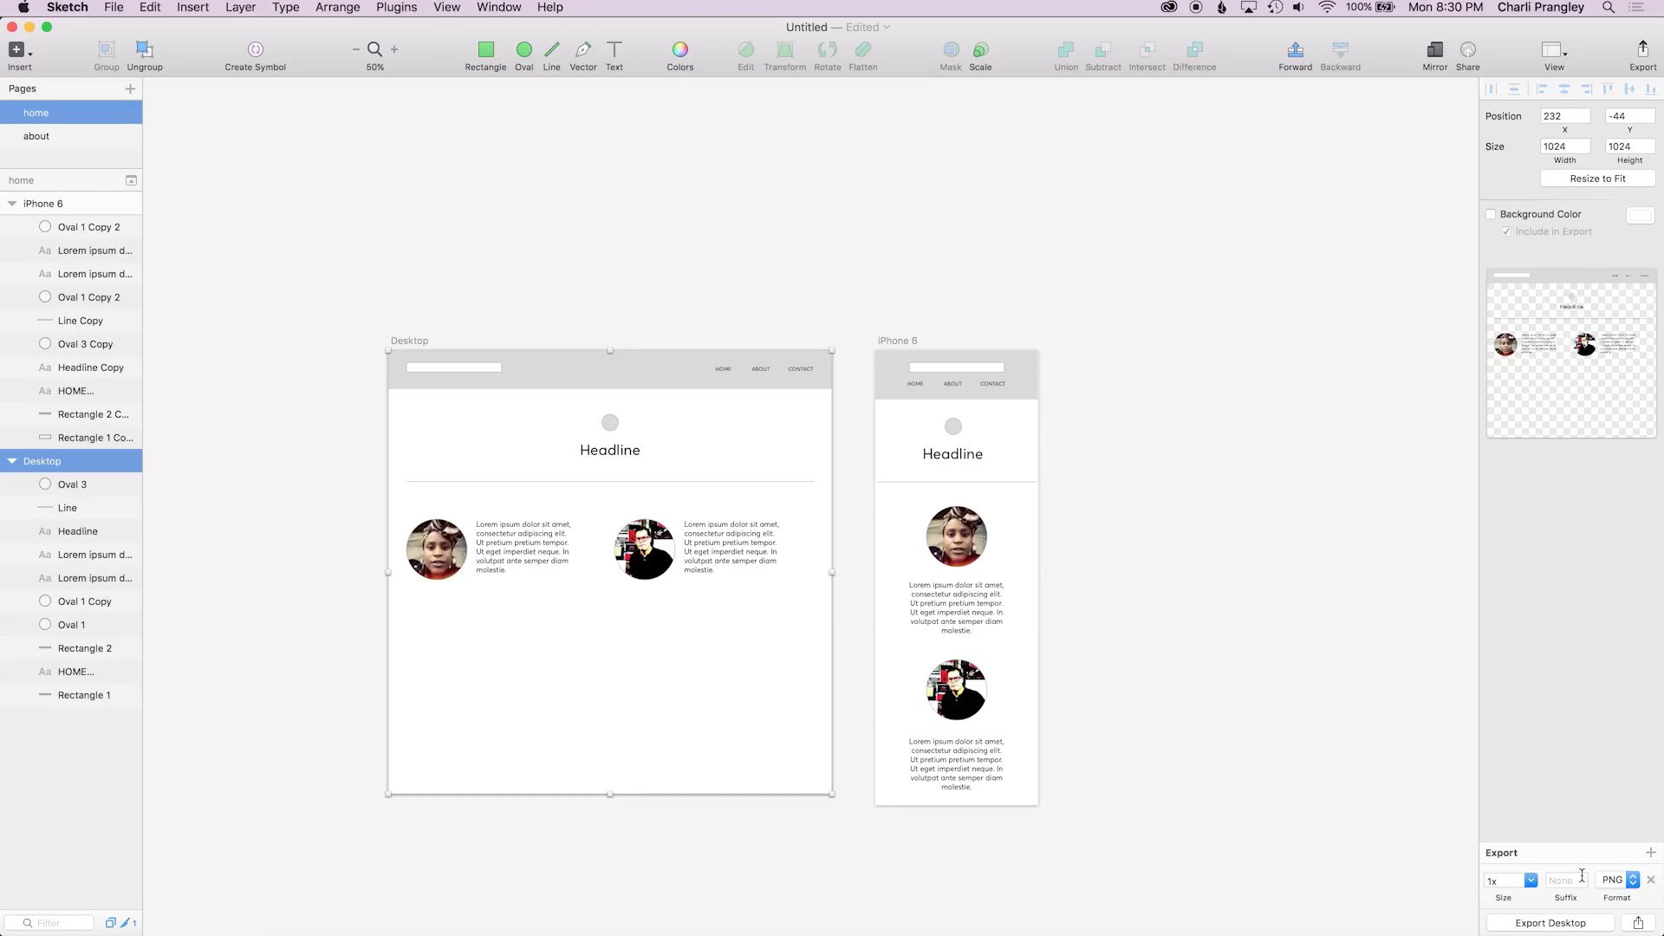
{"action": "left_click", "coordinate": [1631, 882]}
{"action": "left_click", "coordinate": [1612, 893]}
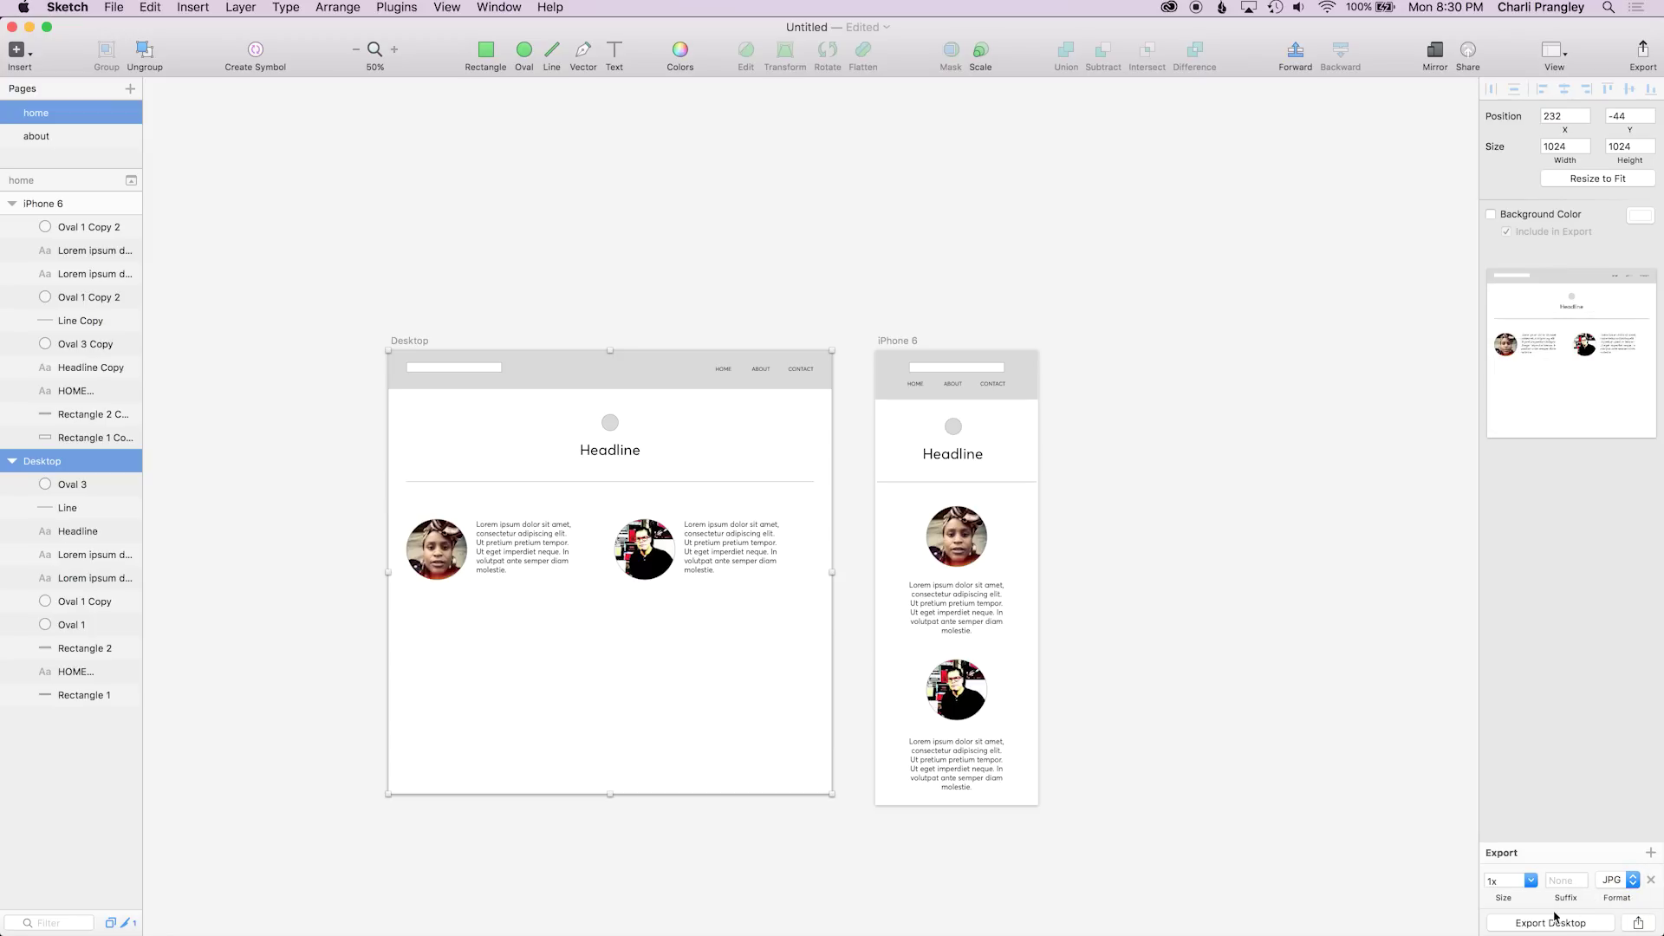
{"action": "left_click", "coordinate": [1531, 880]}
{"action": "left_click", "coordinate": [1530, 881]}
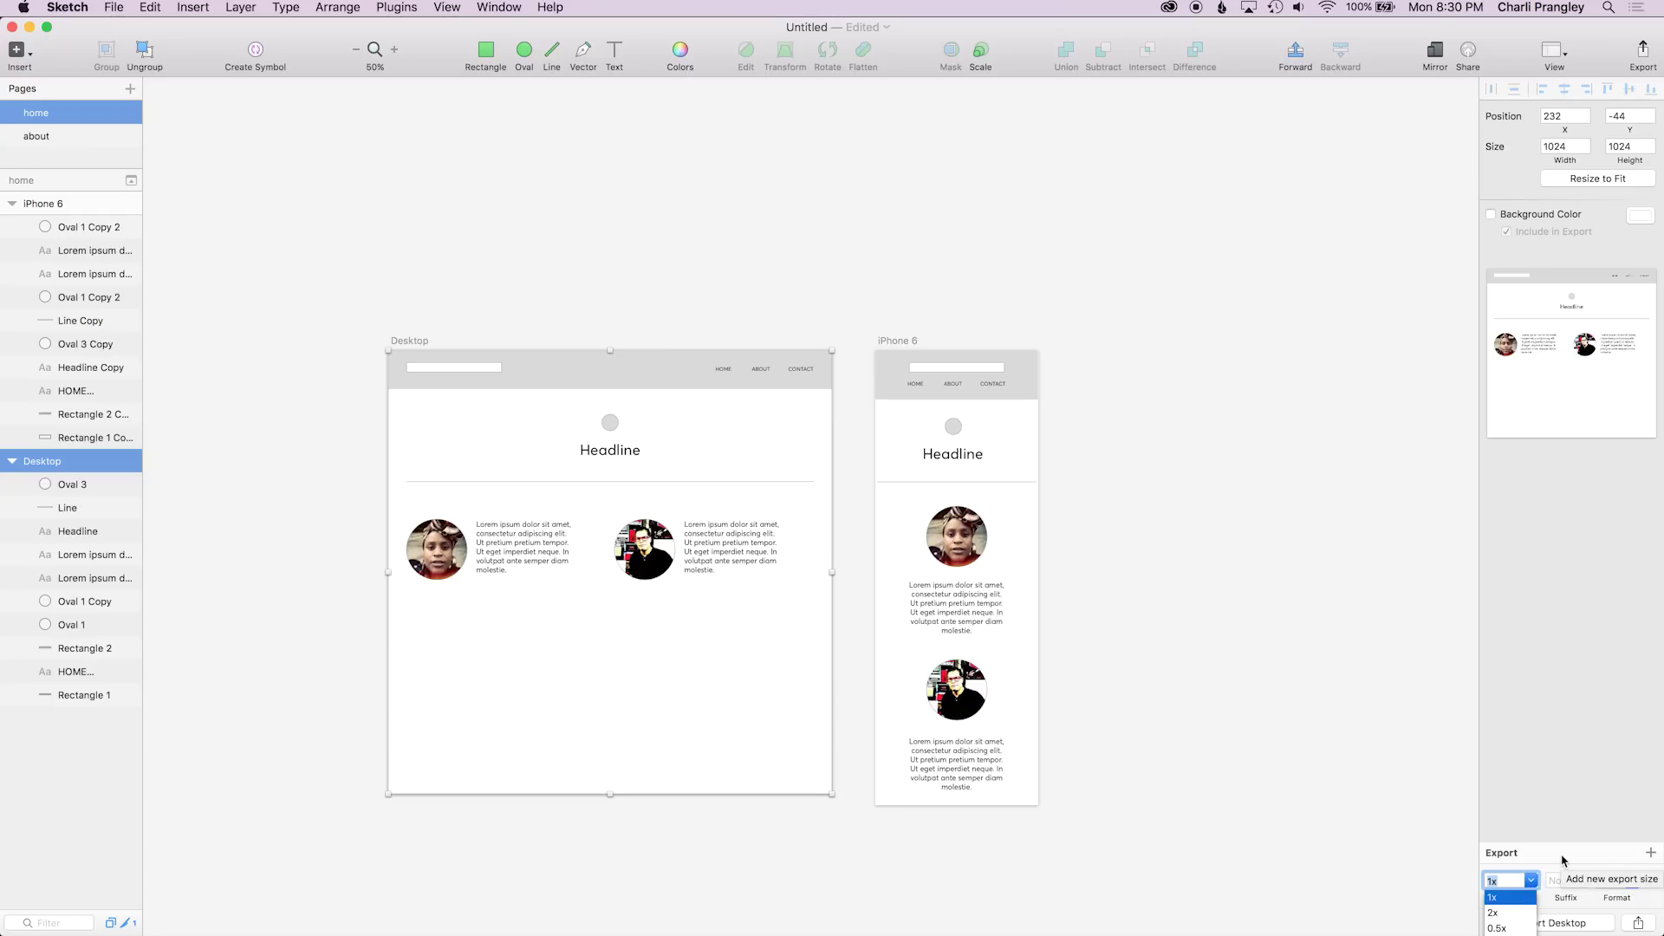
{"action": "key", "text": "Escape"}
Export the Desktop artboard and save it as Desktop2
{"action": "left_click", "coordinate": [1551, 922]}
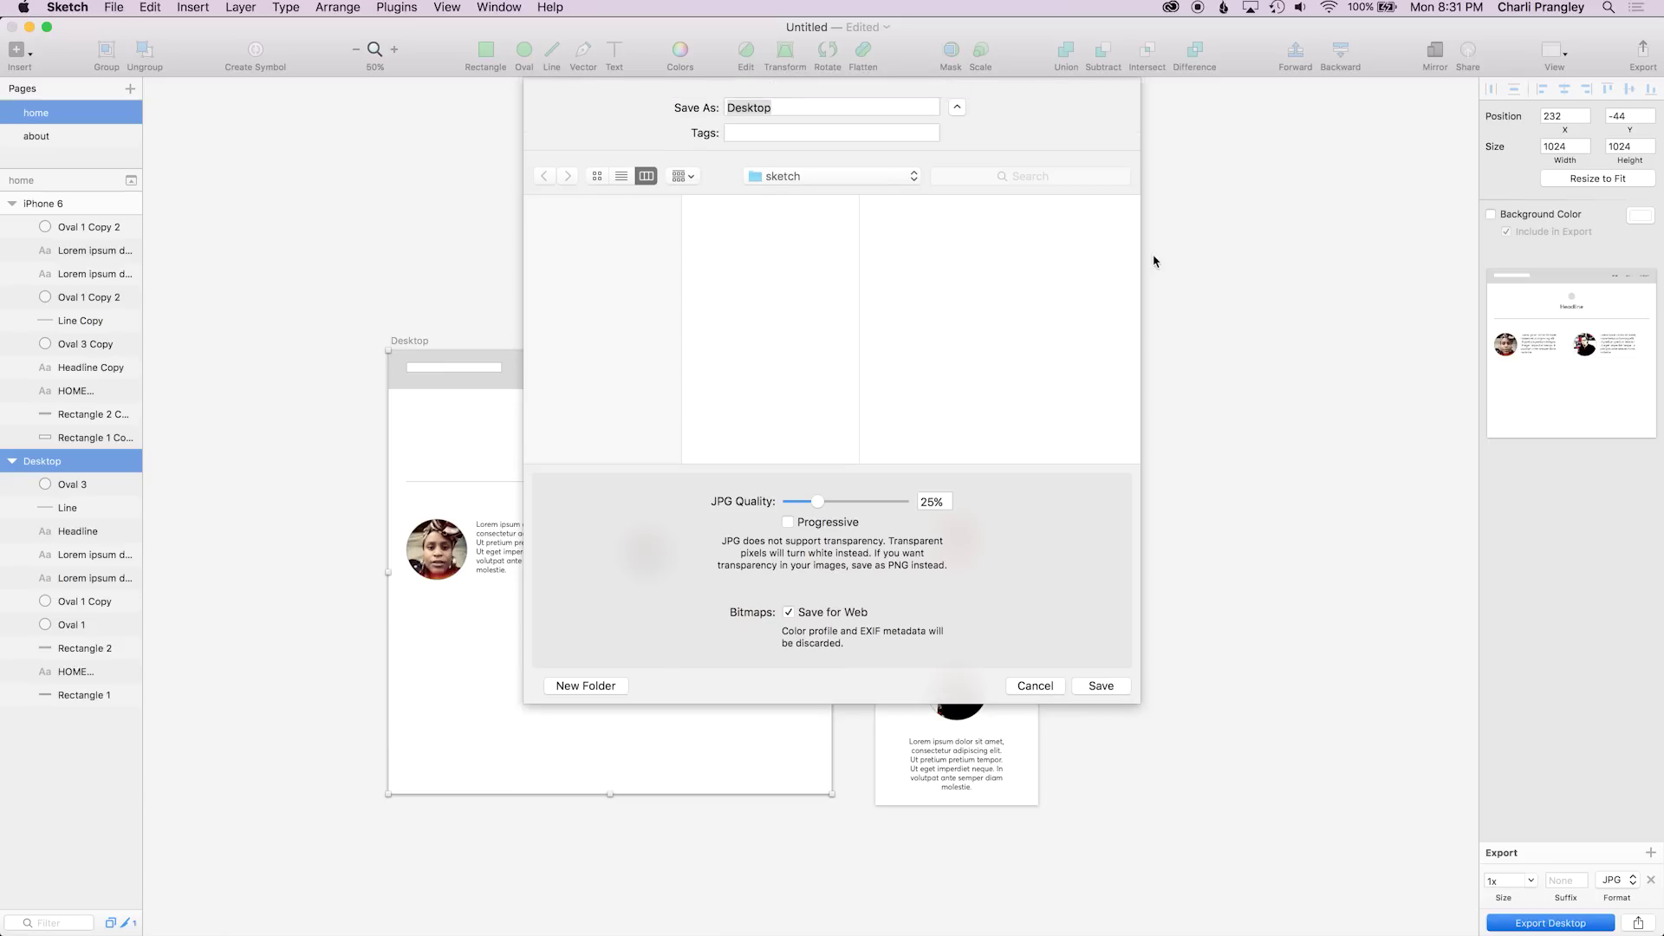
{"action": "key", "text": "Right"}
{"action": "type", "text": "2"}
{"action": "left_click", "coordinate": [1101, 685]}
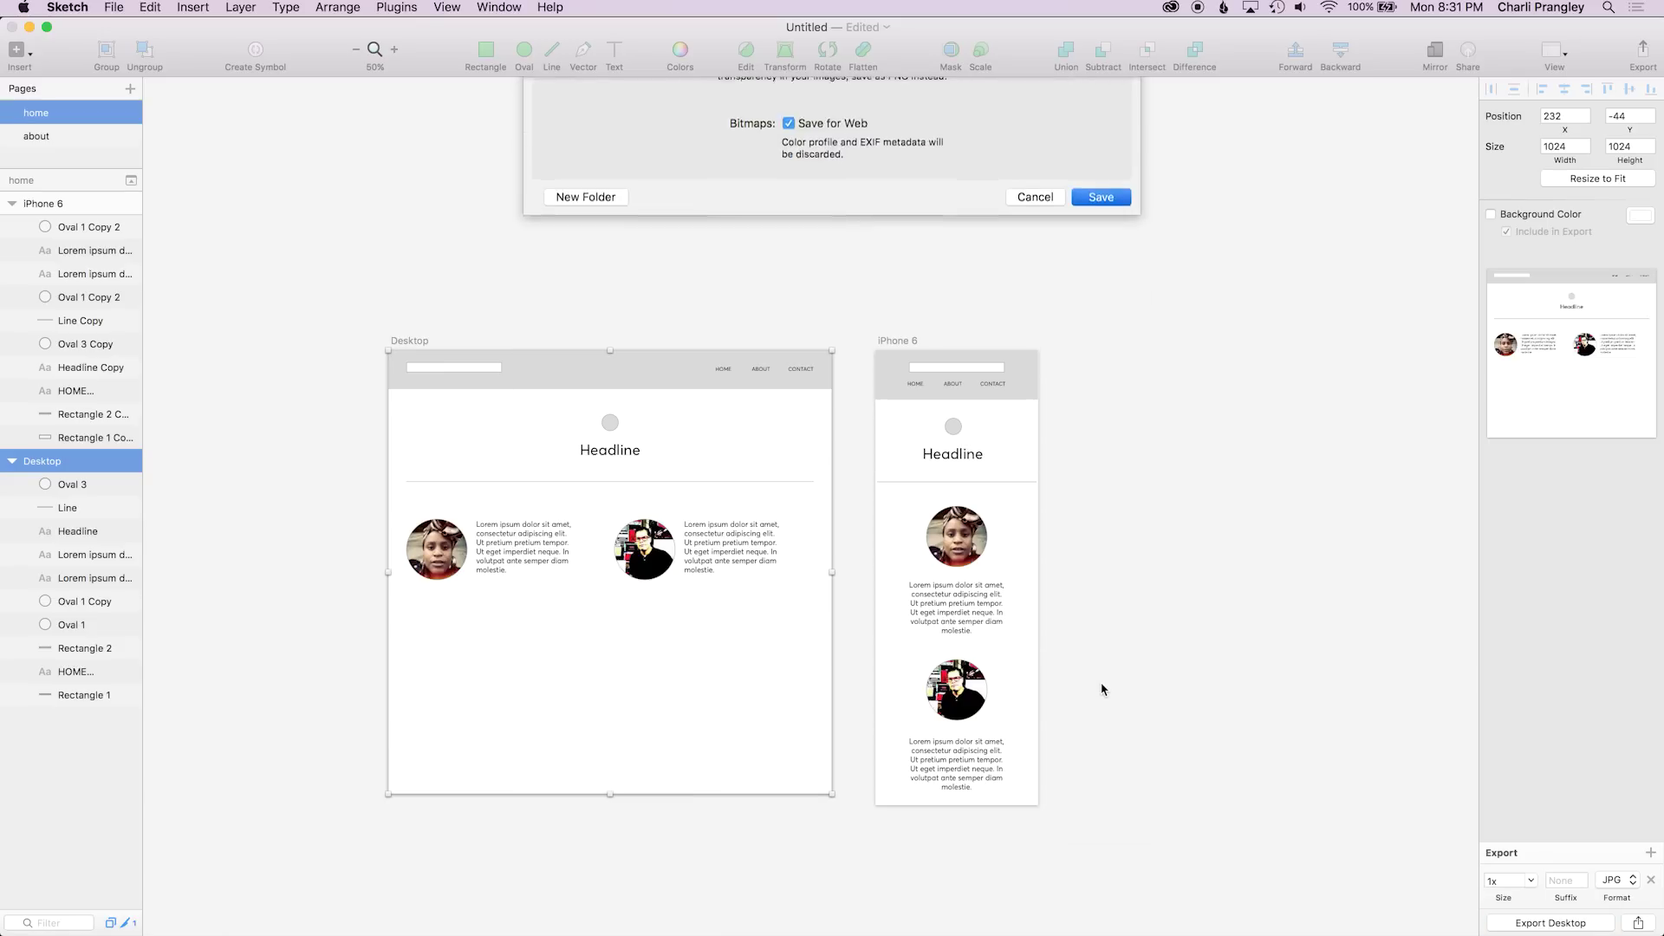
{"action": "key", "text": "super+plus"}
{"action": "key", "text": "super+plus"}
Set the circle's exports to SVG, 2x PNG and 1x PNG with no suffix
{"action": "scroll", "coordinate": [727, 283], "scroll_direction": "left", "scroll_amount": 10}
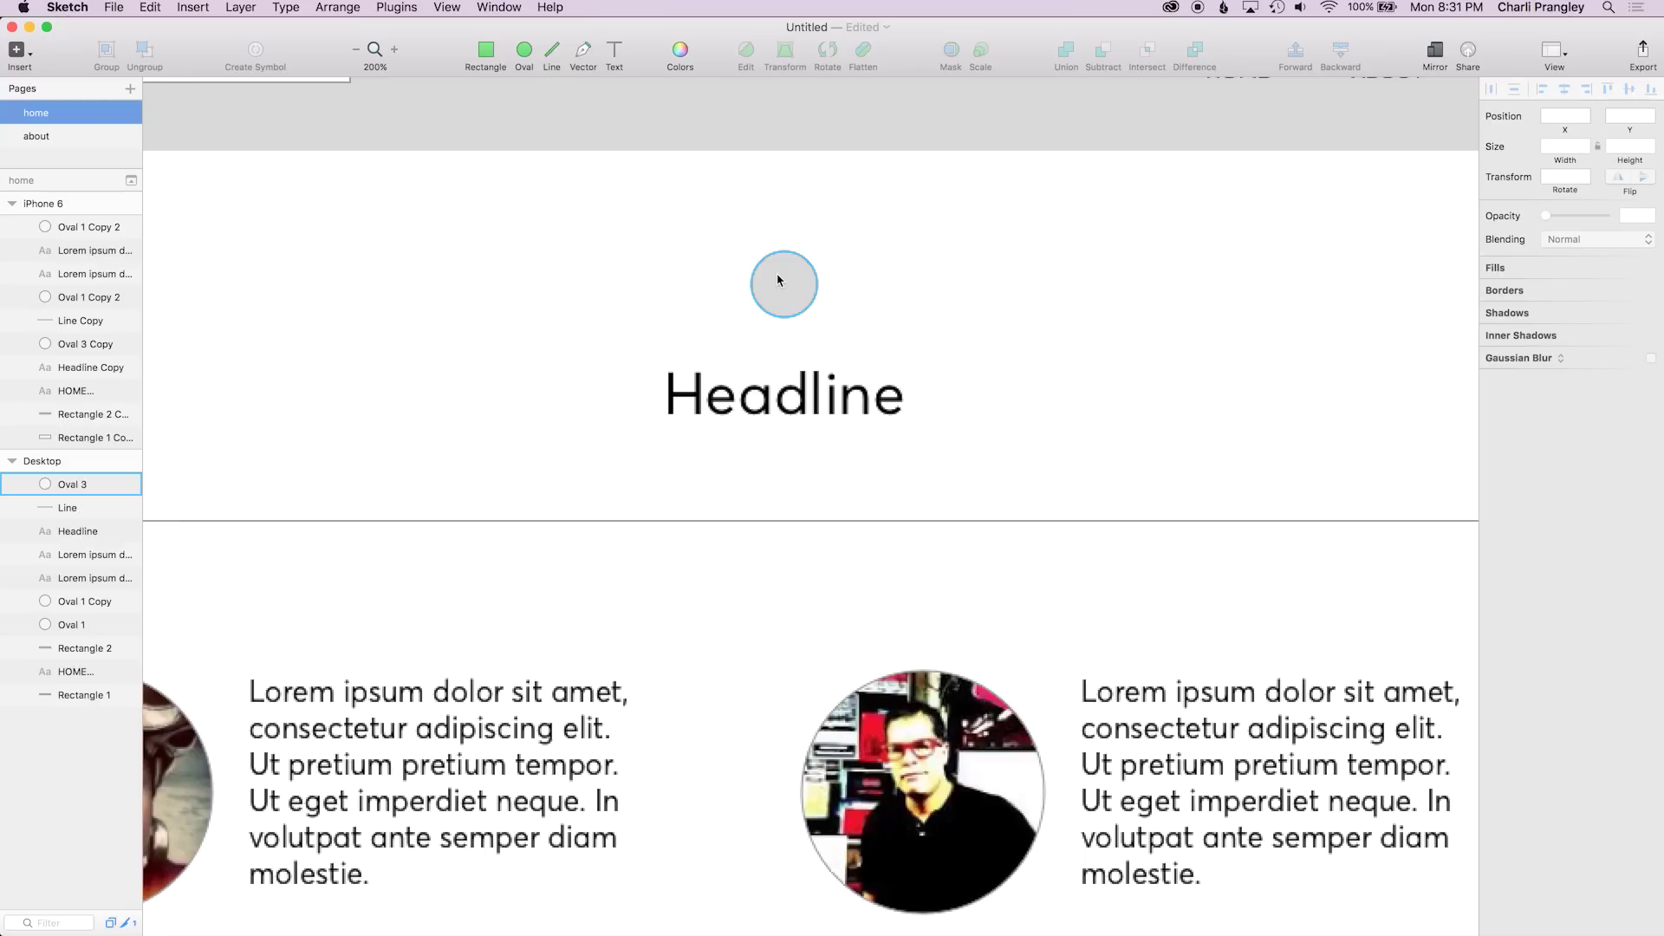
{"action": "left_click", "coordinate": [778, 280]}
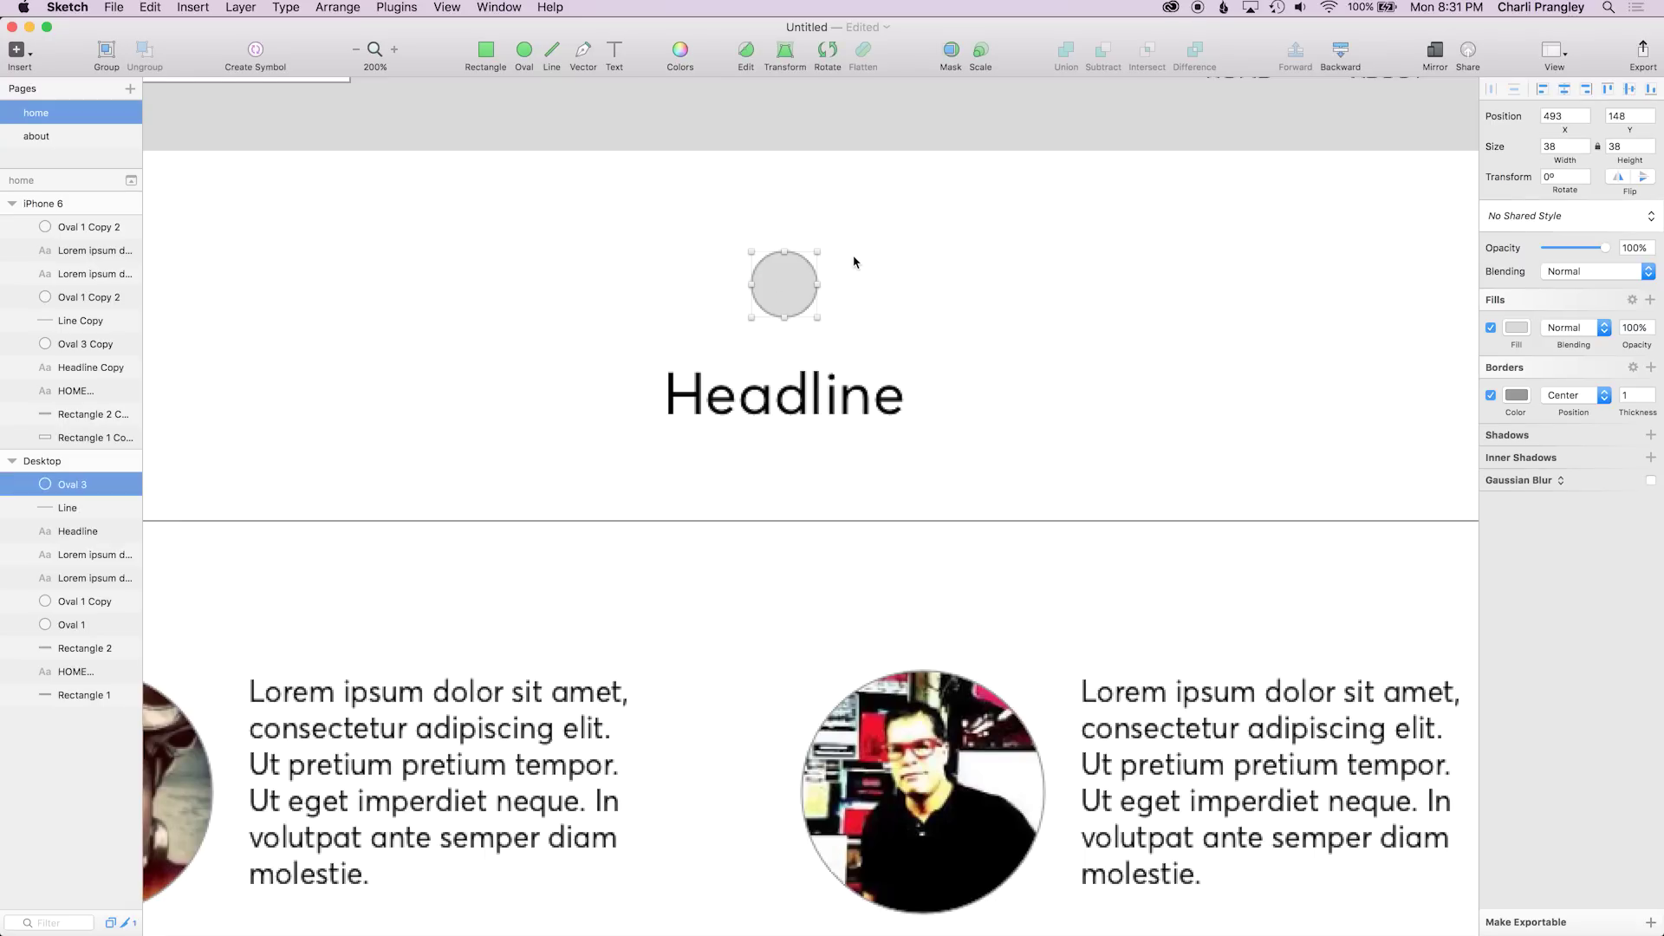
{"action": "left_click", "coordinate": [1543, 923]}
{"action": "left_click", "coordinate": [1628, 881]}
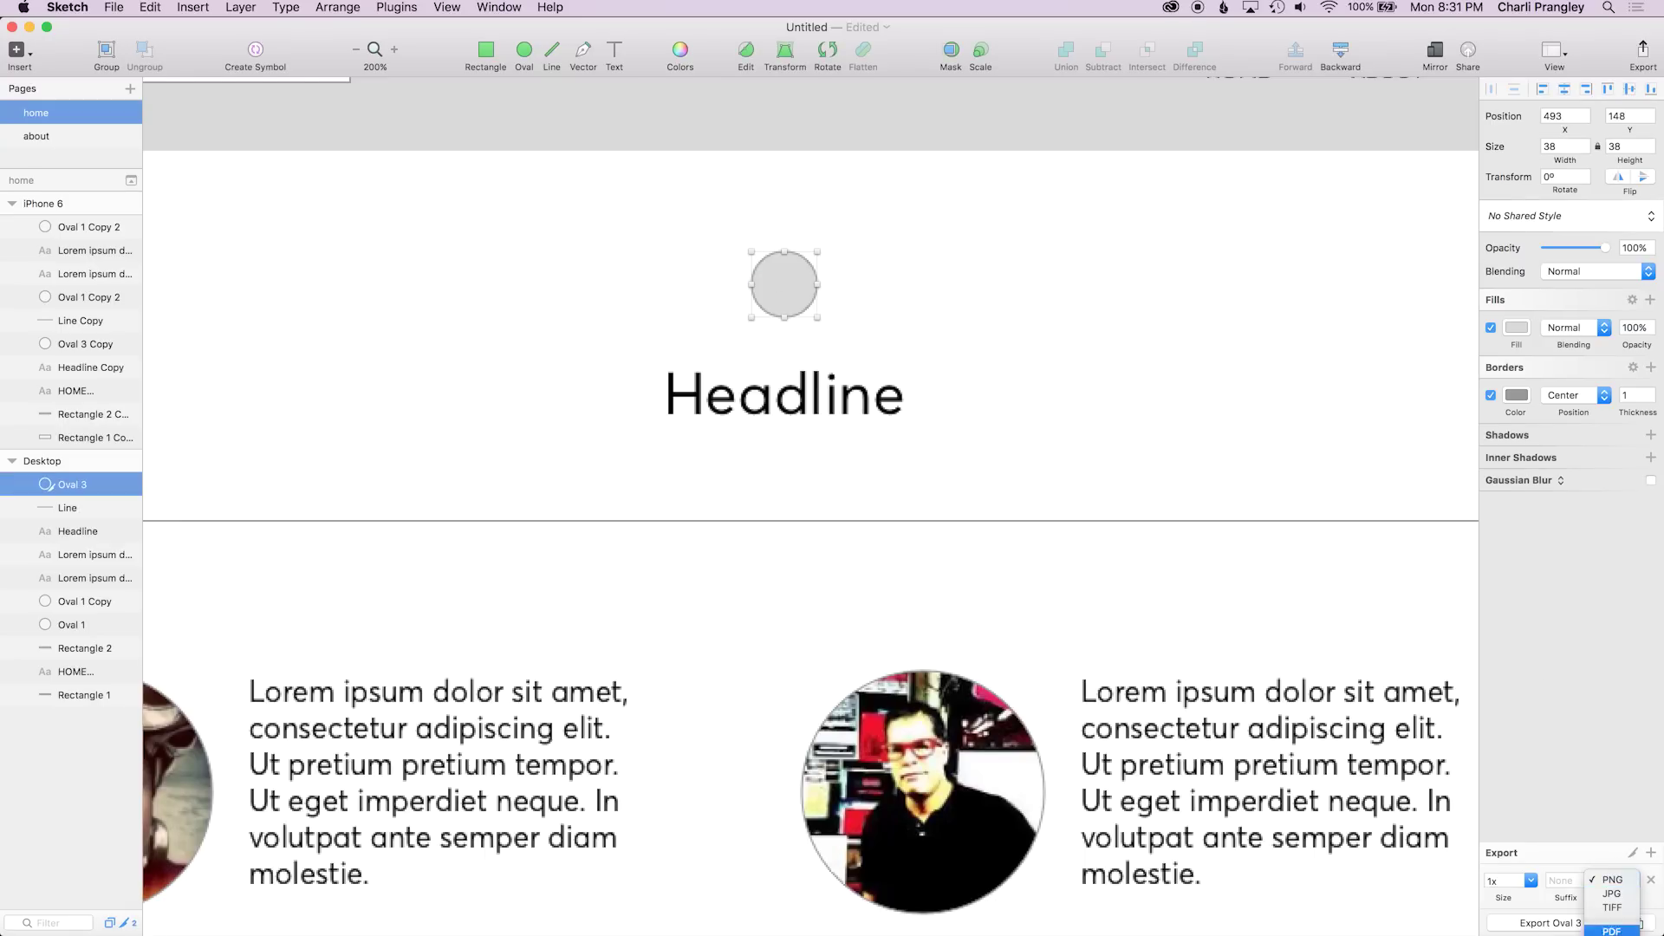
{"action": "left_click", "coordinate": [1605, 924]}
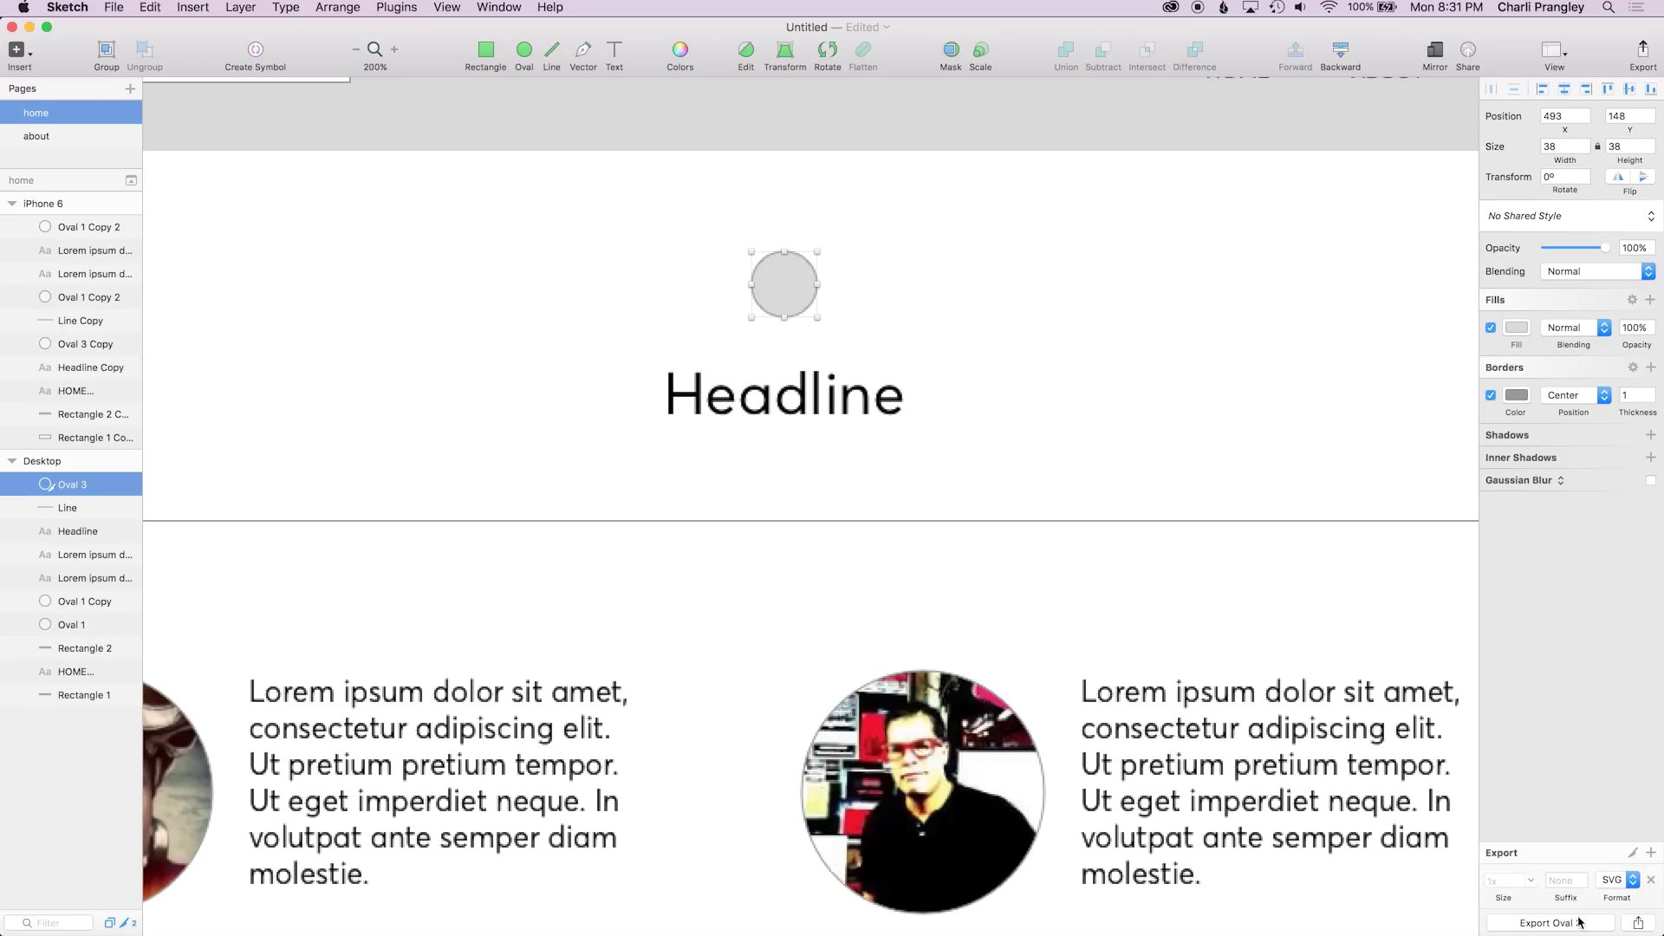
{"action": "left_click", "coordinate": [1651, 853]}
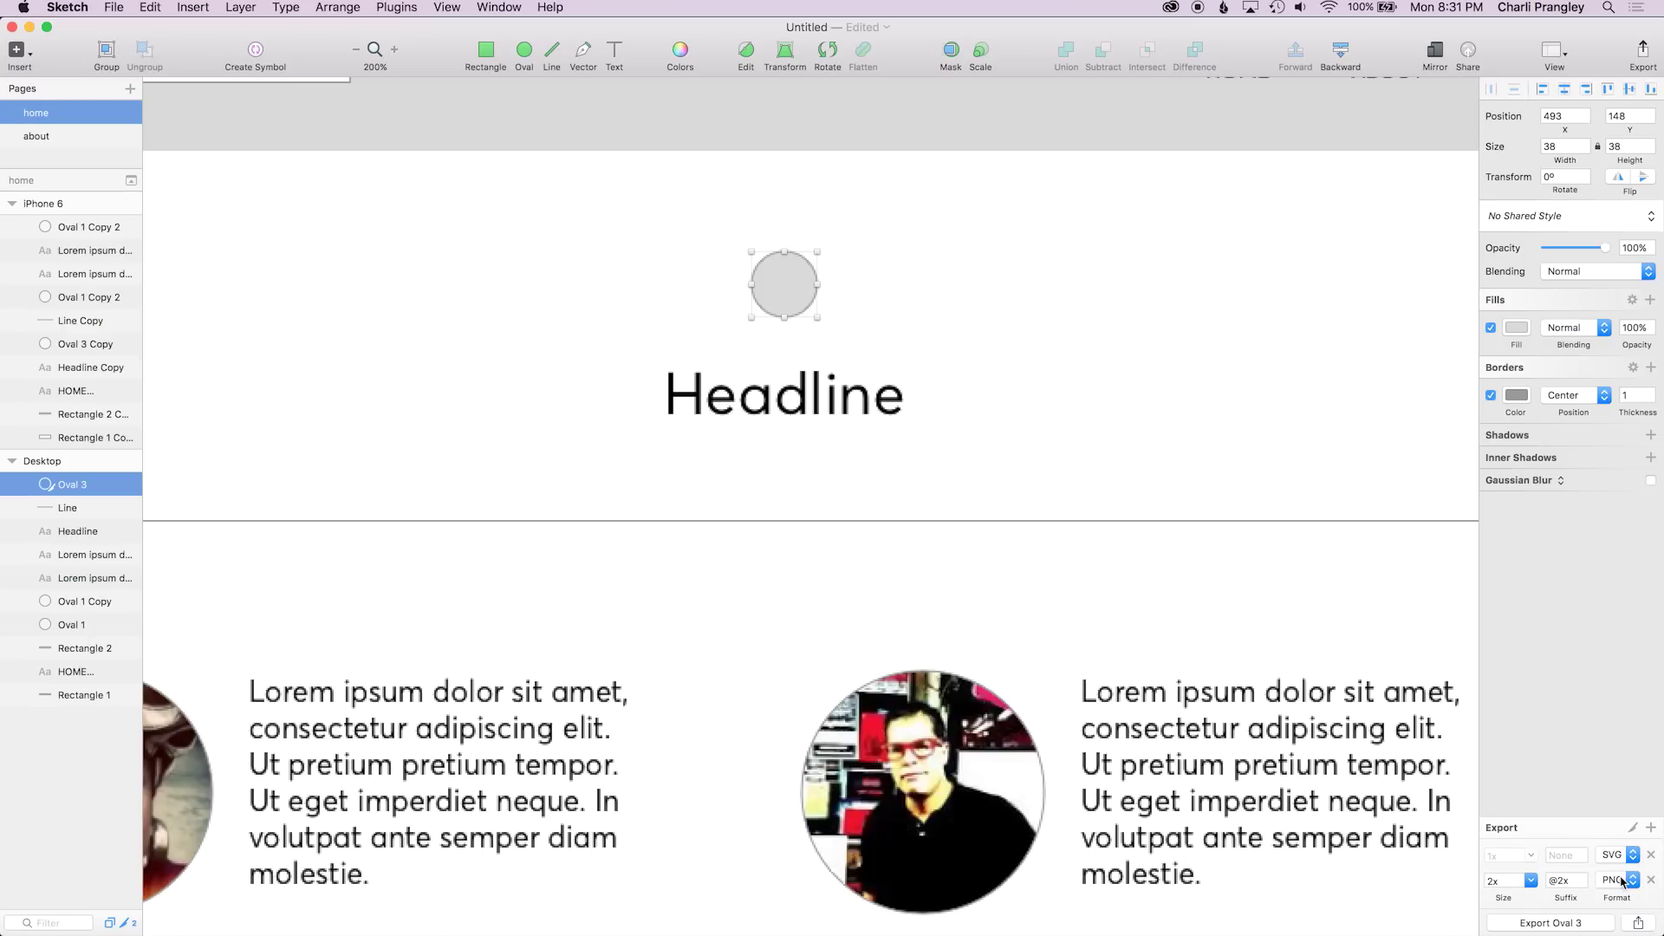
{"action": "left_click", "coordinate": [1651, 828]}
{"action": "left_click", "coordinate": [1532, 881]}
{"action": "left_click", "coordinate": [1499, 905]}
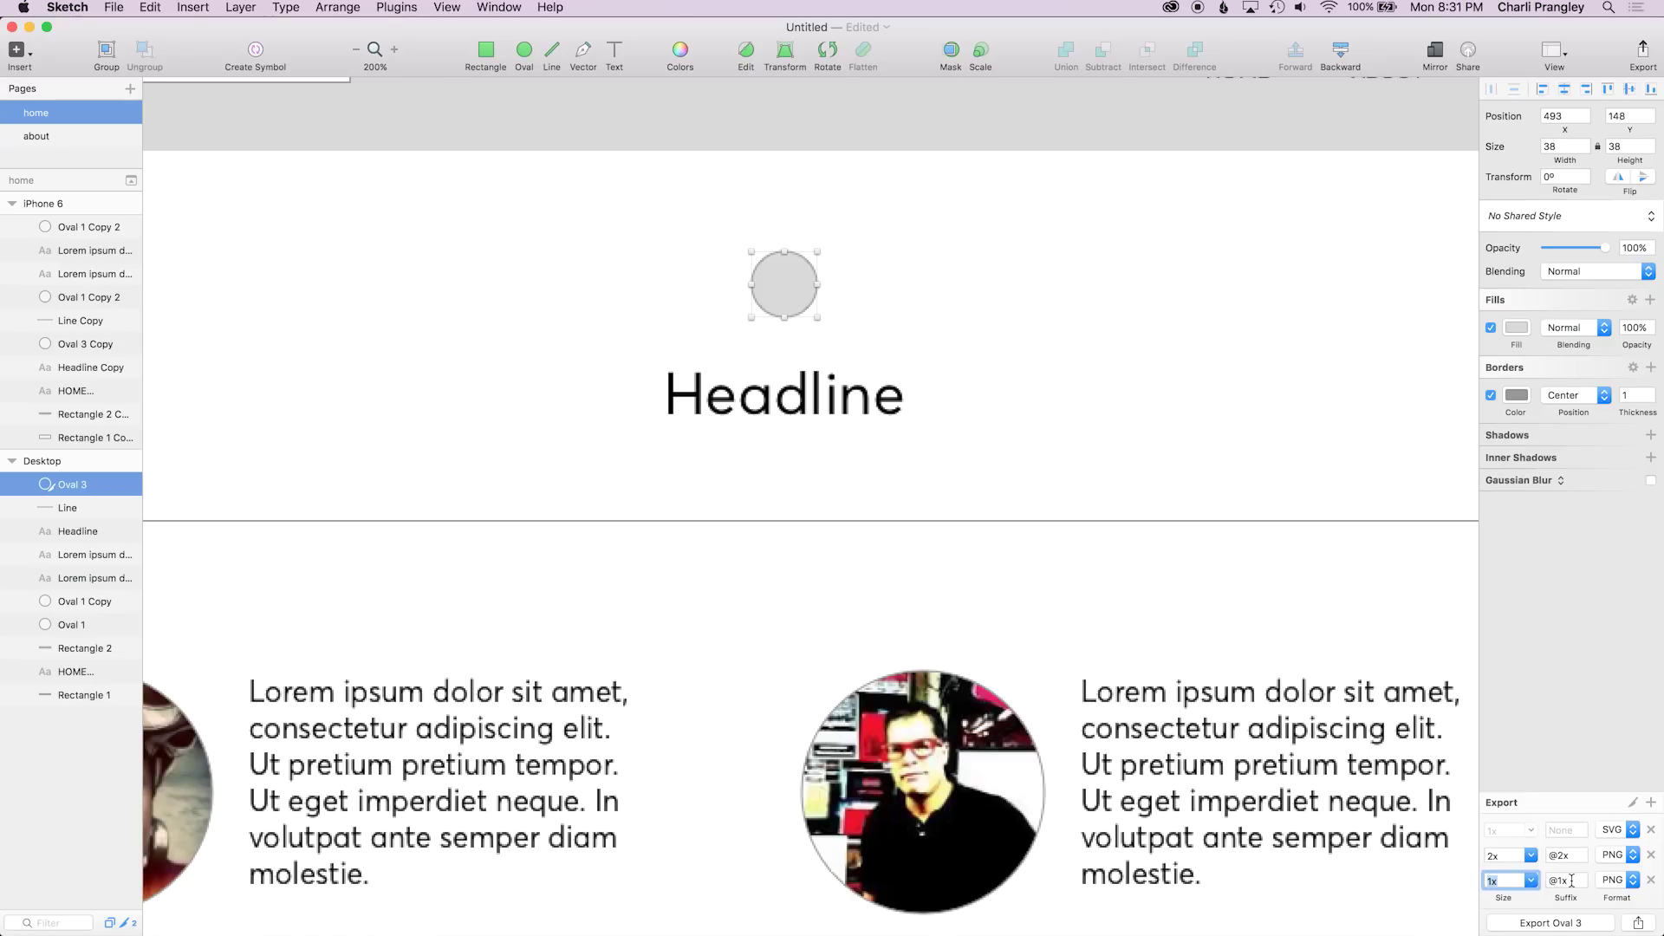
{"action": "left_click", "coordinate": [1571, 881]}
{"action": "key", "text": "BackSpace"}
{"action": "key", "text": "BackSpace"}
{"action": "key", "text": "BackSpace"}
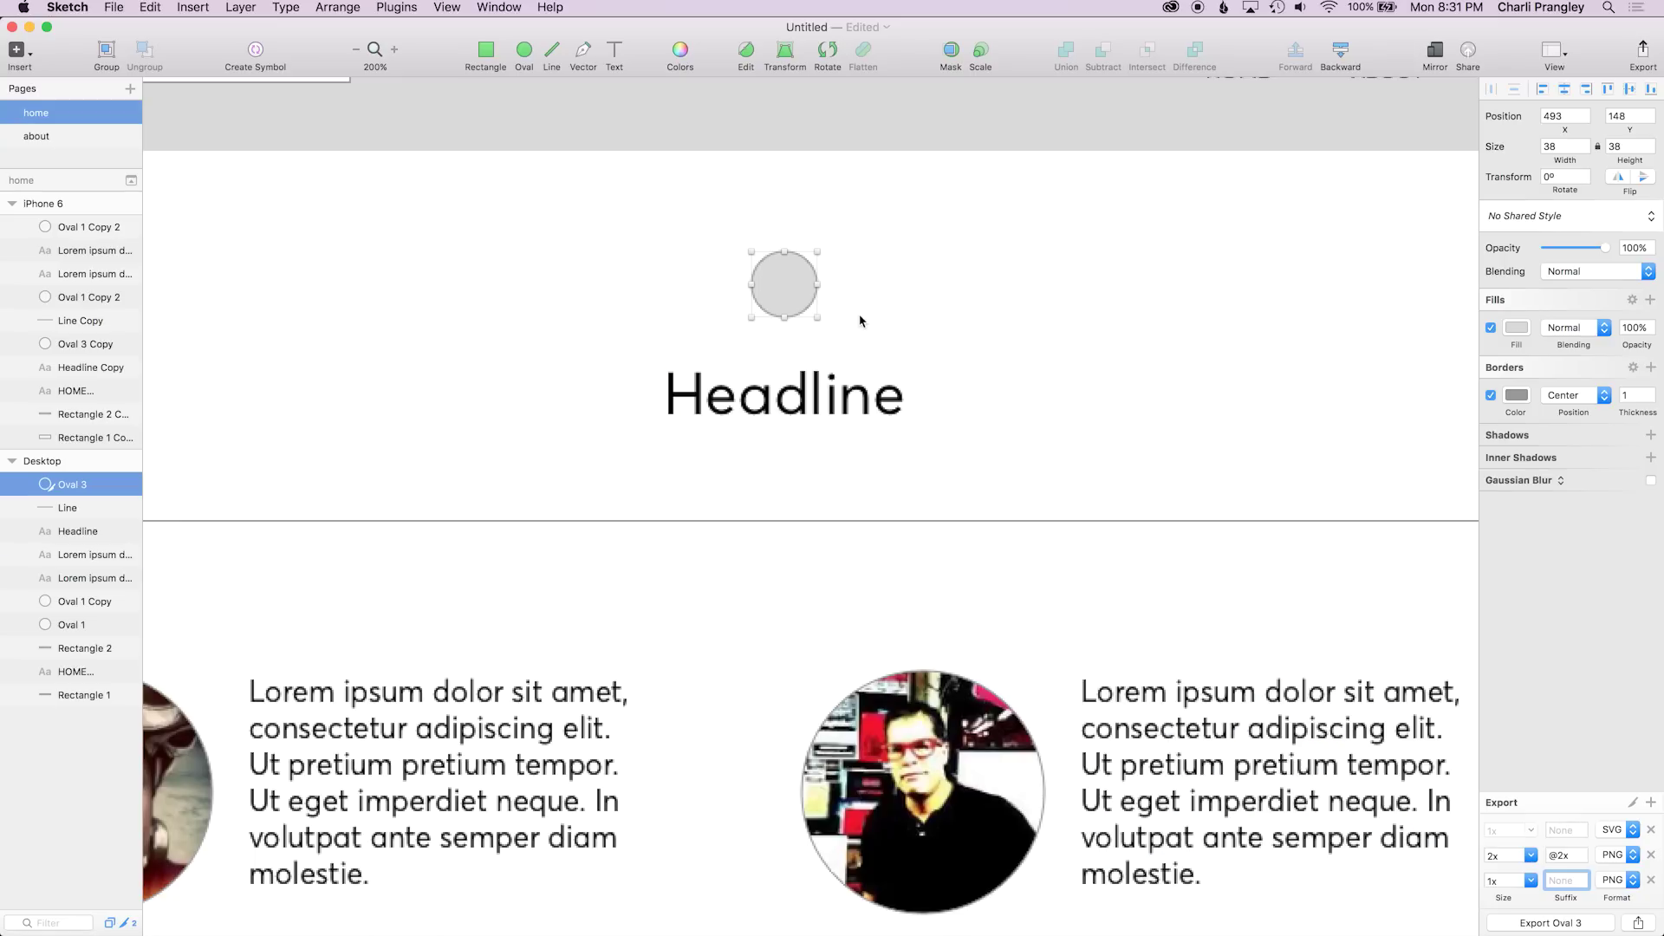
Rename the circle layer to icon and export all its formats to the sketch folder
{"action": "double_click", "coordinate": [71, 483]}
{"action": "type", "text": "icon"}
{"action": "left_click", "coordinate": [372, 422]}
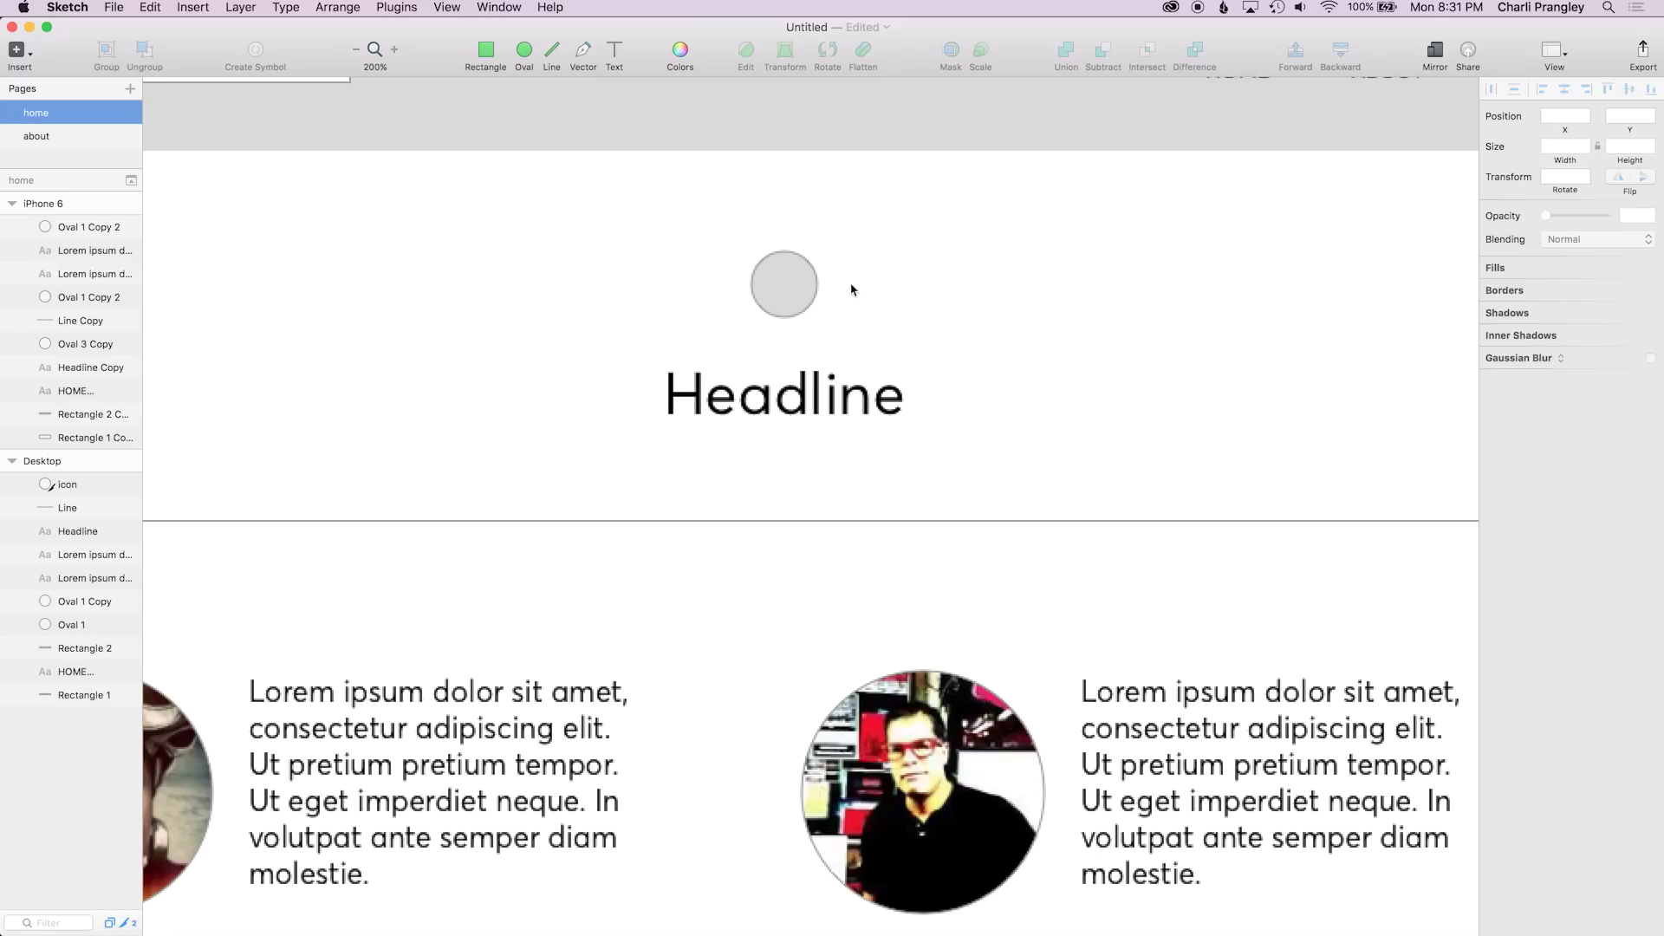
{"action": "left_click", "coordinate": [799, 274]}
{"action": "left_click", "coordinate": [1562, 921]}
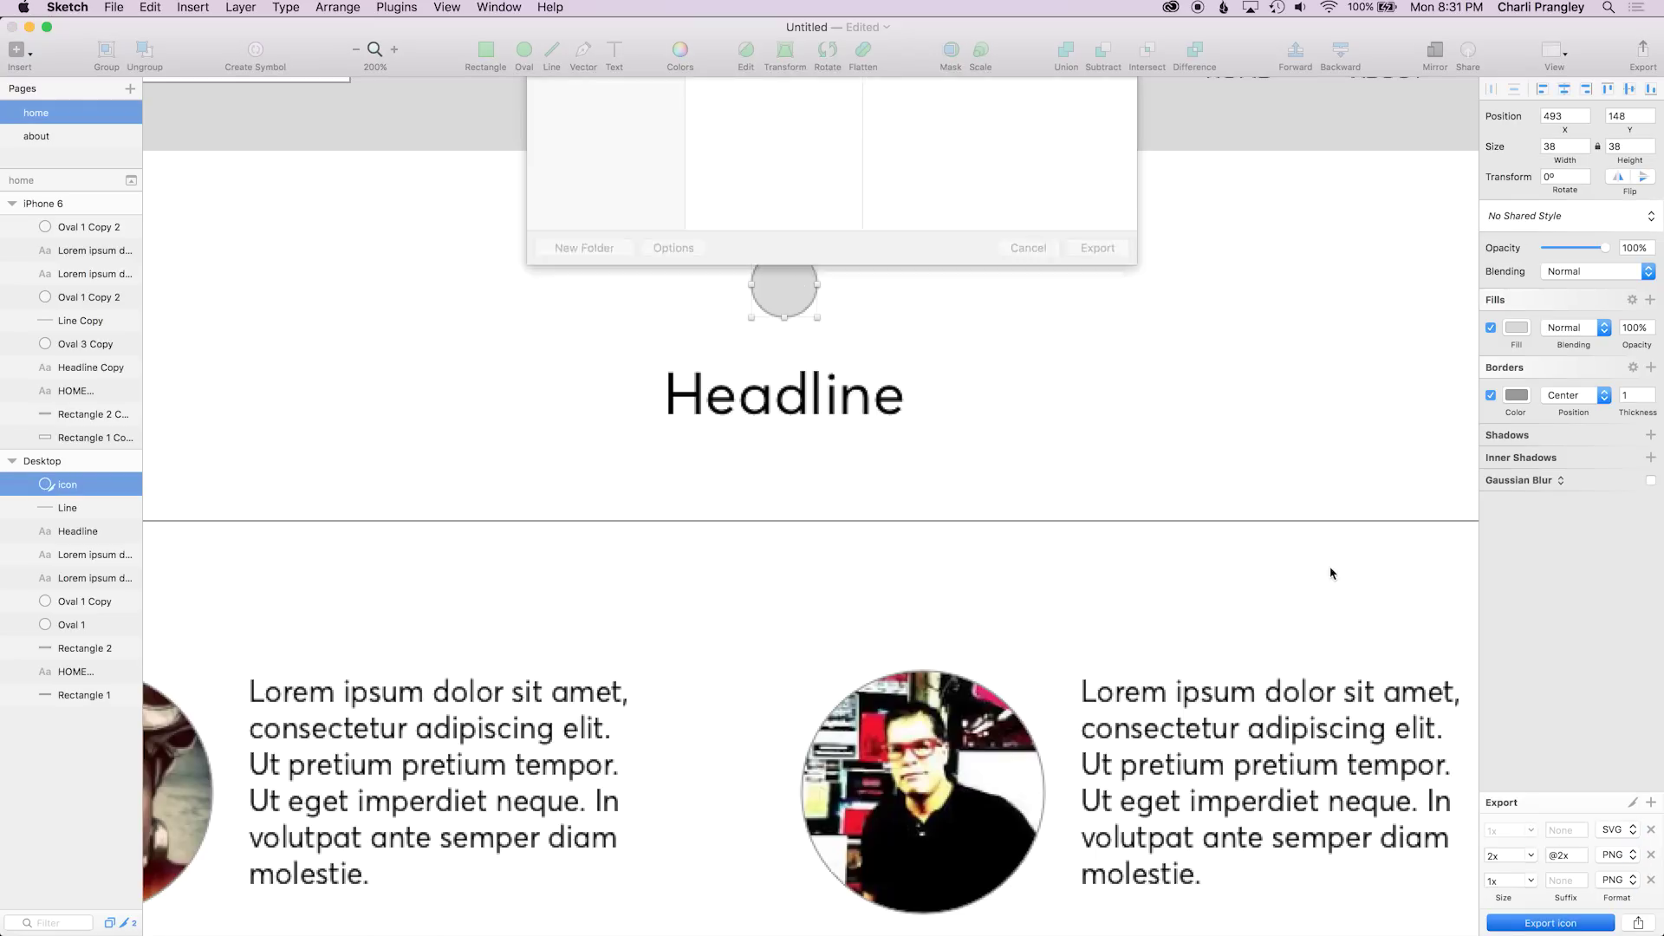
{"action": "left_click", "coordinate": [1098, 439]}
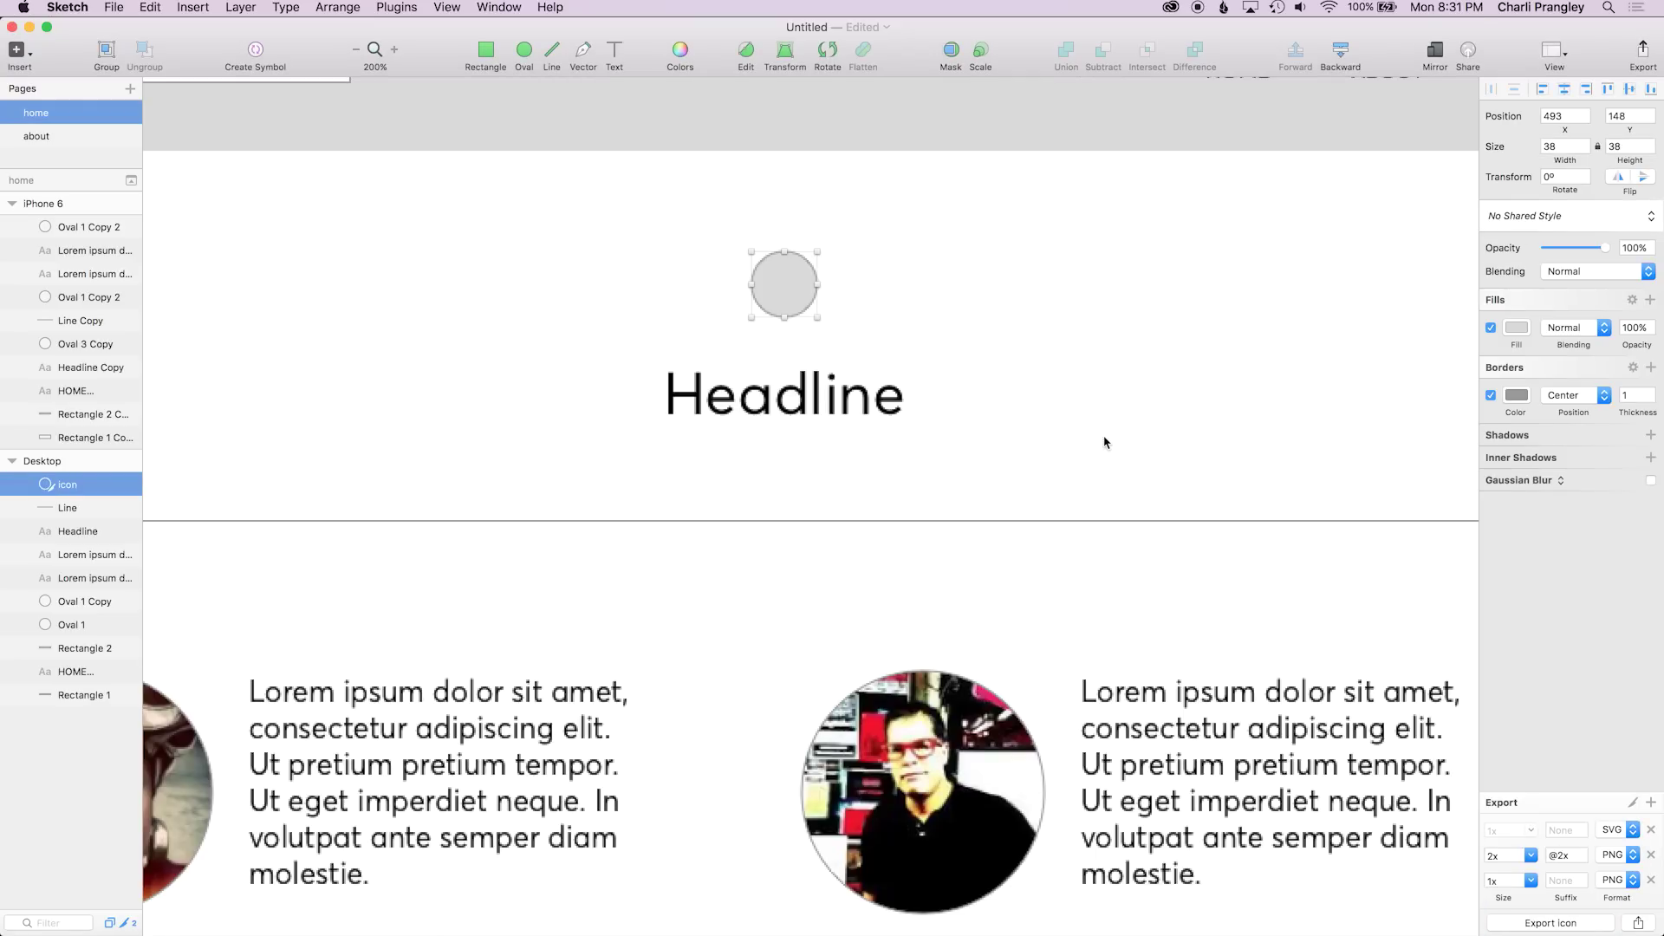
{"action": "key", "text": "super+Tab"}
{"action": "left_click", "coordinate": [748, 101]}
{"action": "key", "text": "space"}
{"action": "key", "text": "space"}
{"action": "key", "text": "Right"}
{"action": "key", "text": "Right"}
{"action": "key", "text": "space"}
{"action": "key", "text": "space"}
{"action": "key", "text": "Left"}
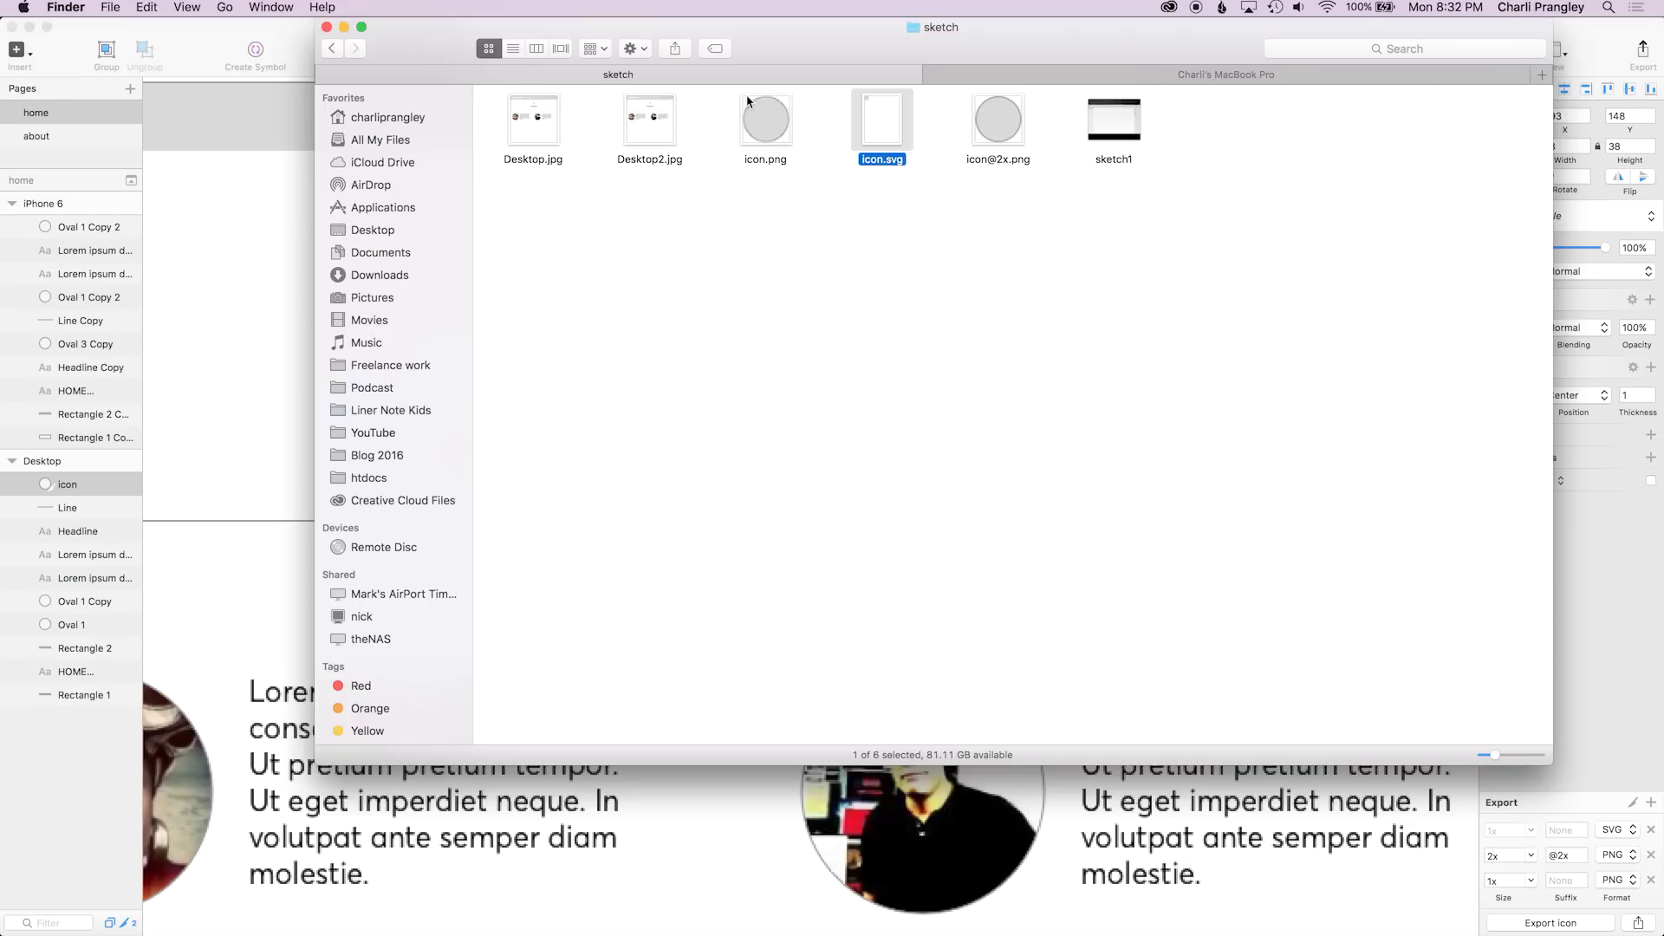
{"action": "key", "text": "space"}
{"action": "key", "text": "space"}
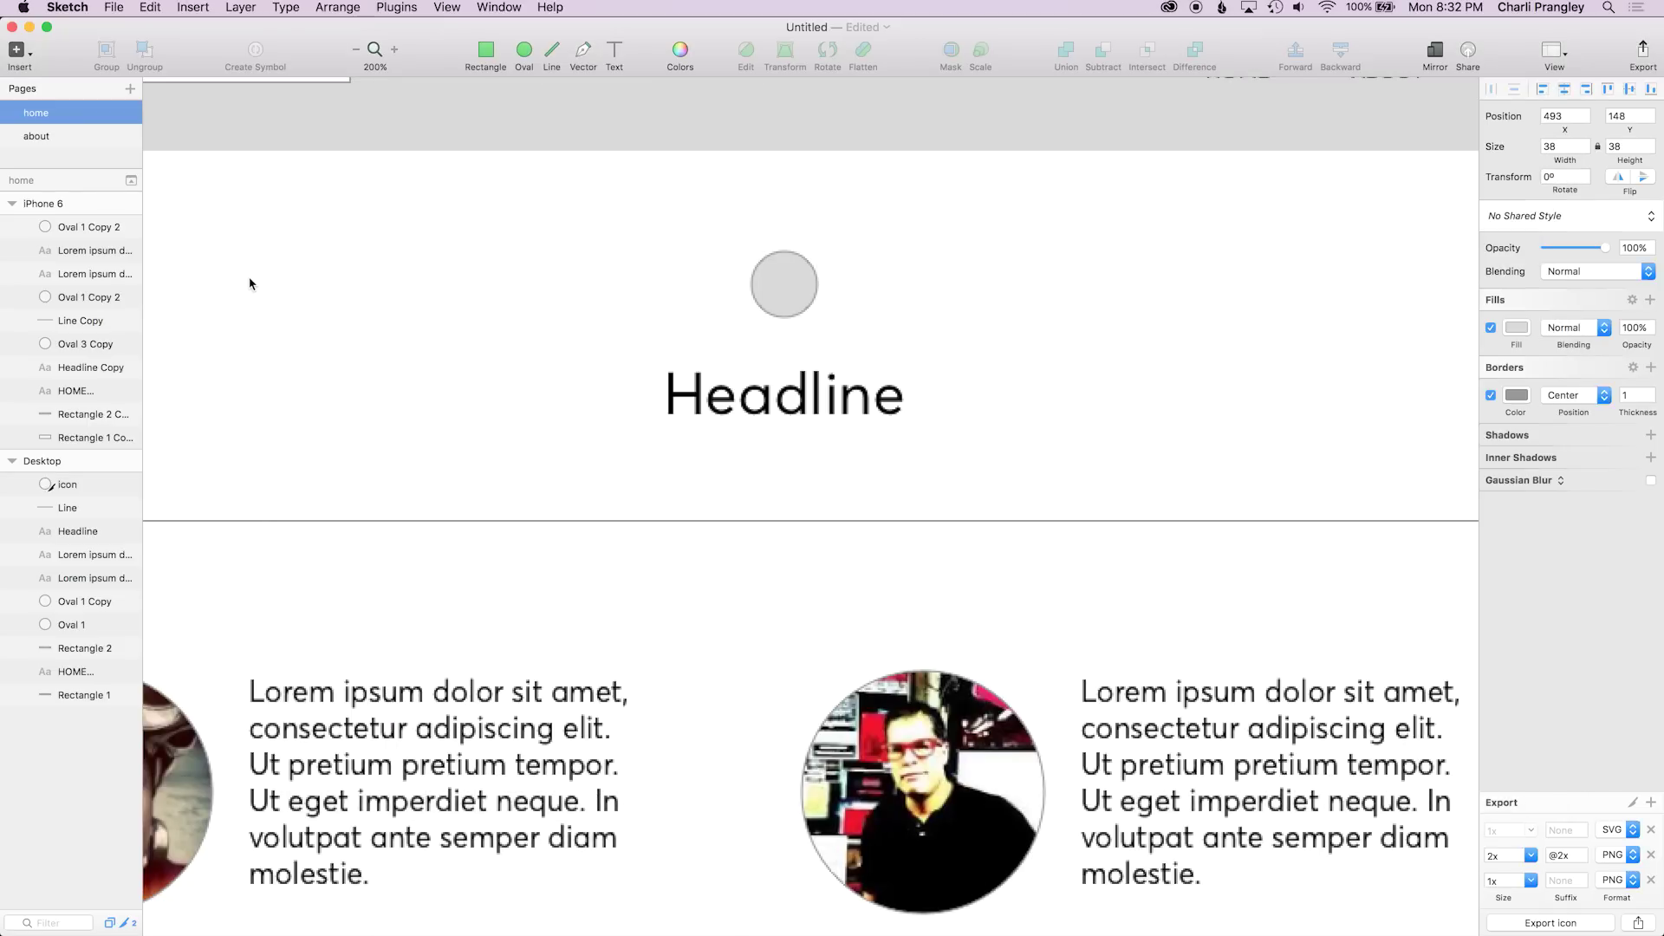